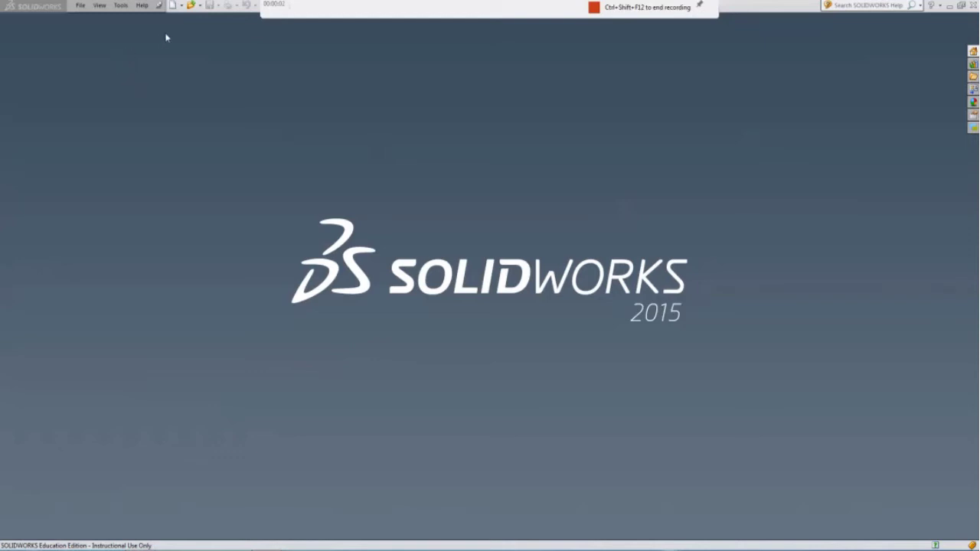
Create a new part and start a midpoint line on the Right Plane, viewed normal to it.
left_click(172, 5)
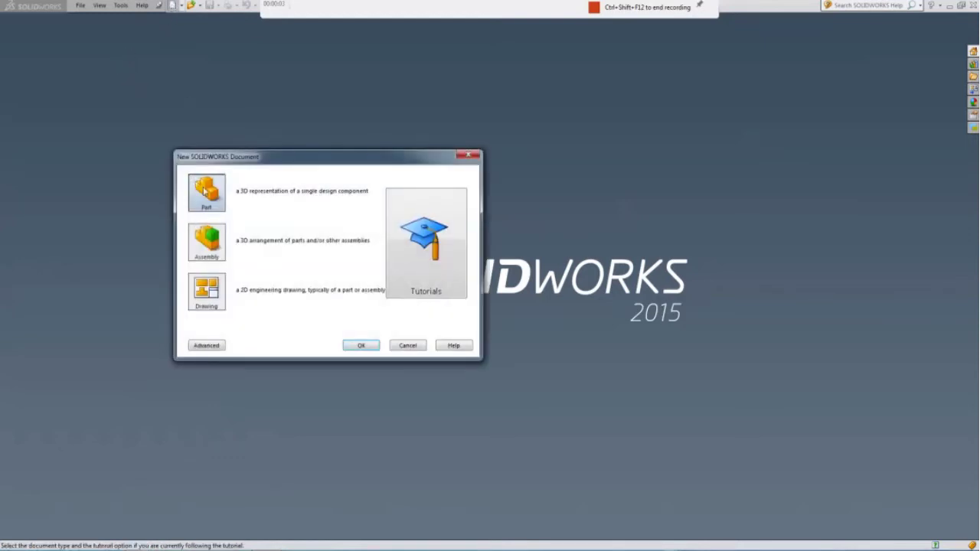
left_click(350, 346)
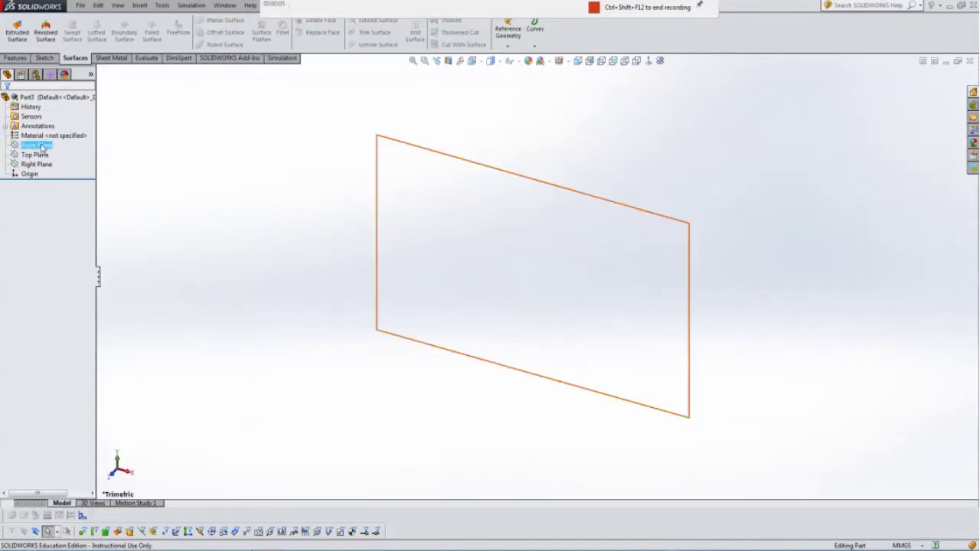
left_click(45, 59)
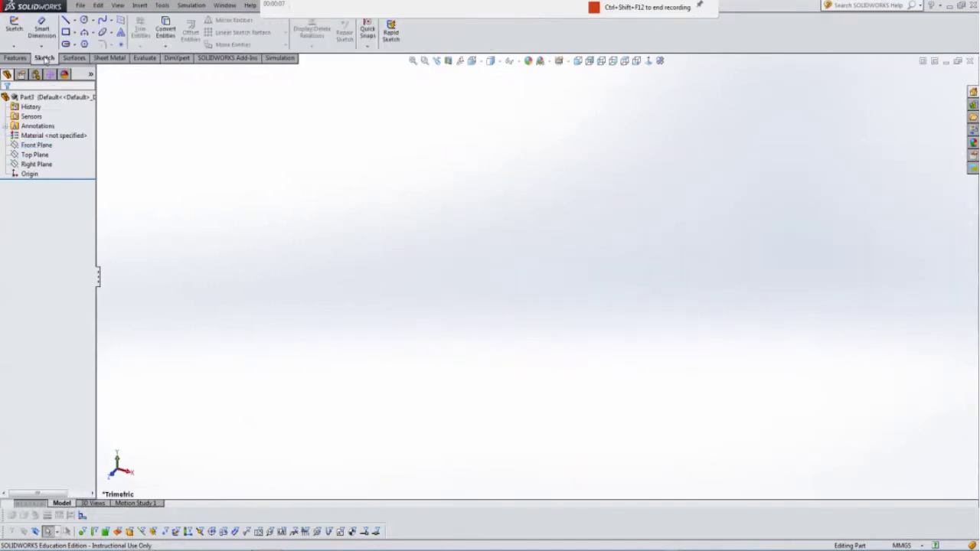
left_click(75, 22)
left_click(86, 31)
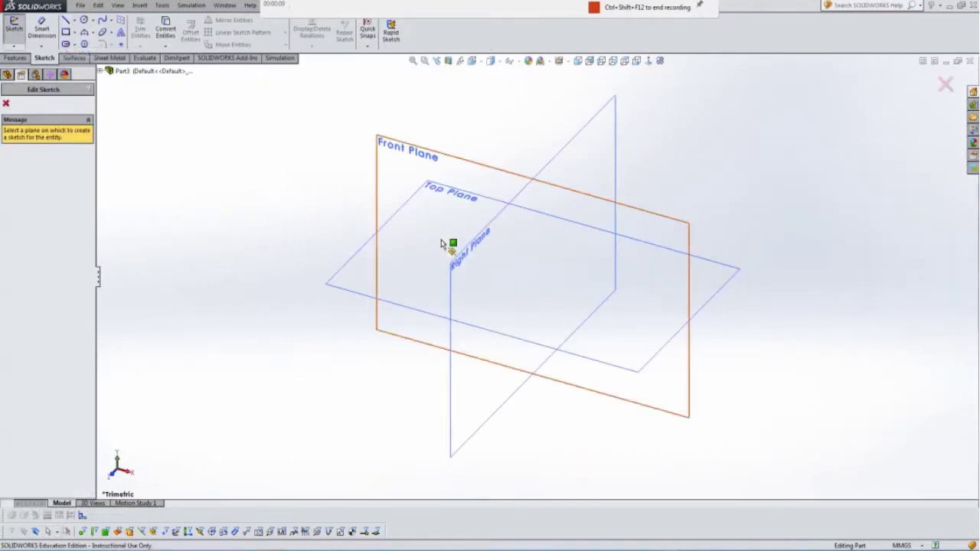
left_click(473, 280)
key("space")
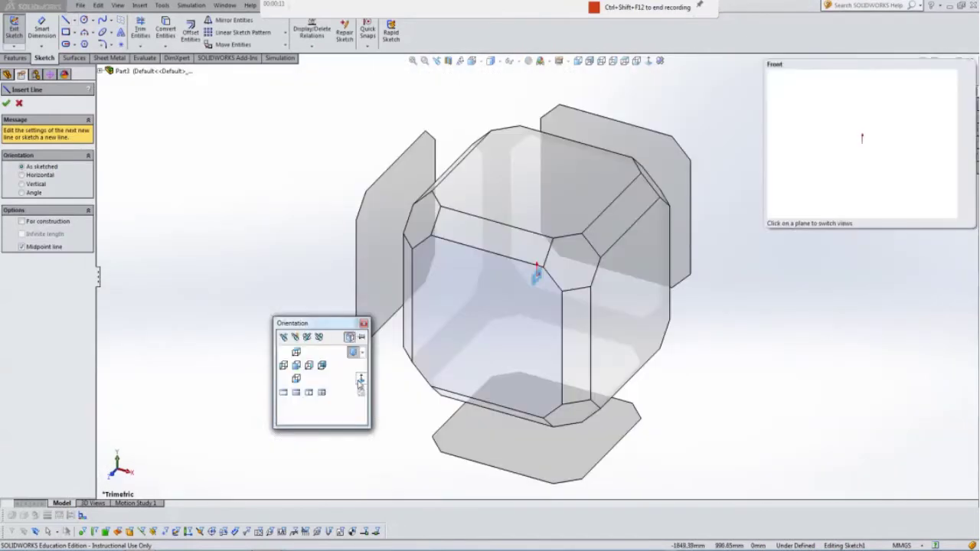
left_click(531, 278)
Draw the horizontal line centred on the origin and dimension it to 120 mm.
left_click(534, 276)
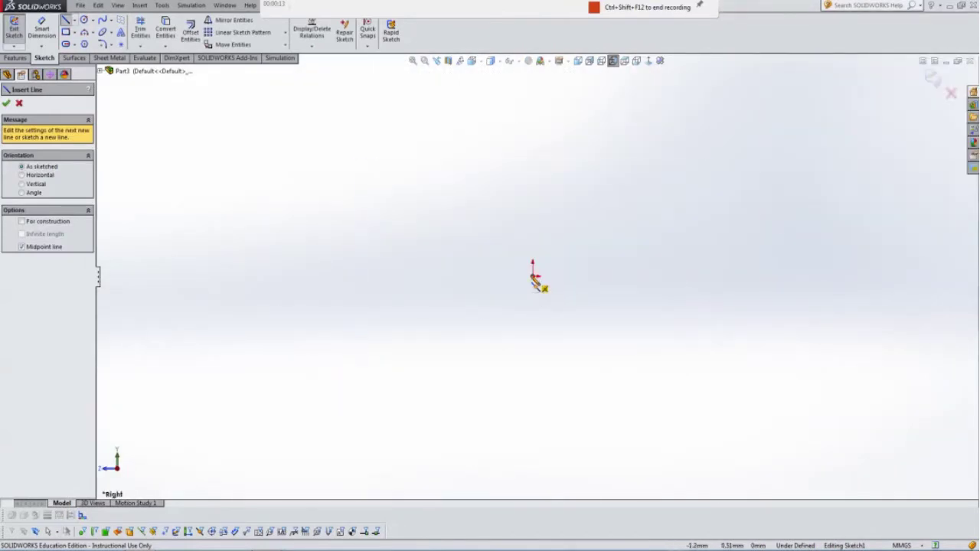
left_click(709, 276)
left_click(41, 31)
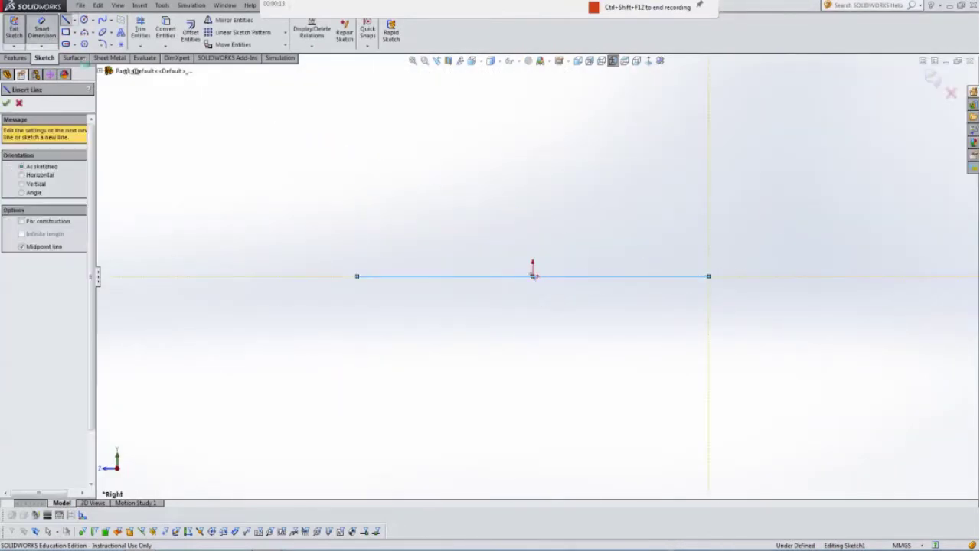
left_click(487, 281)
left_click(534, 359)
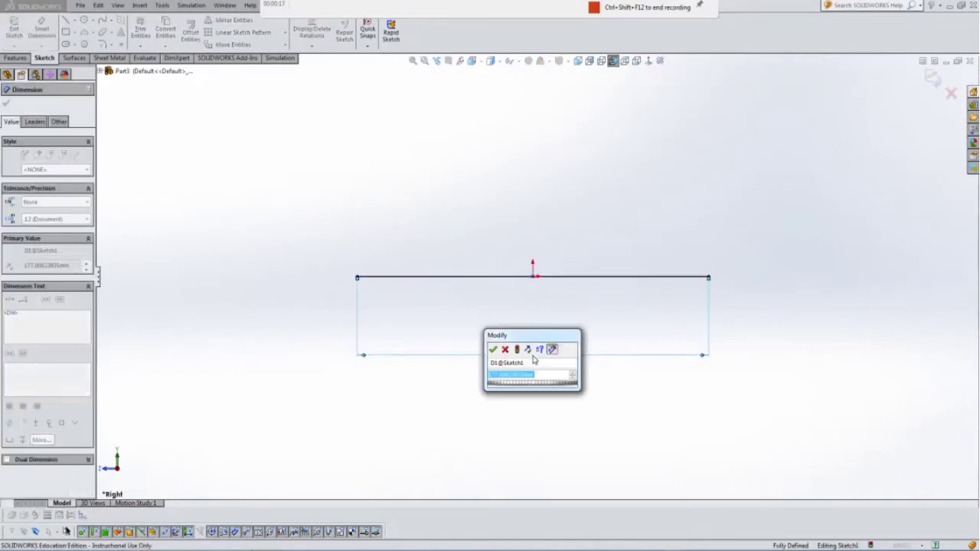
type("120")
key("Return")
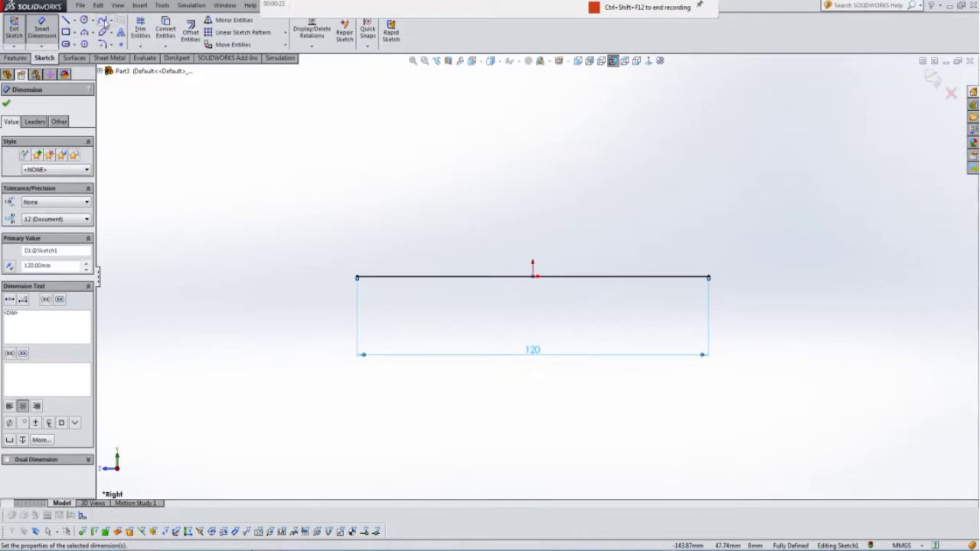
left_click(102, 21)
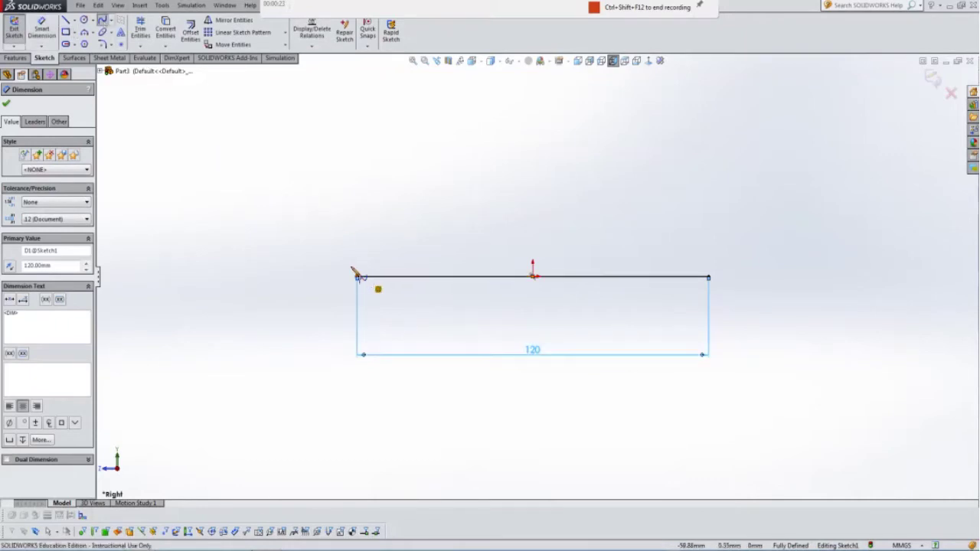
Draw a short spline above the line's left end and a top spline ending at the right end.
left_click(357, 277)
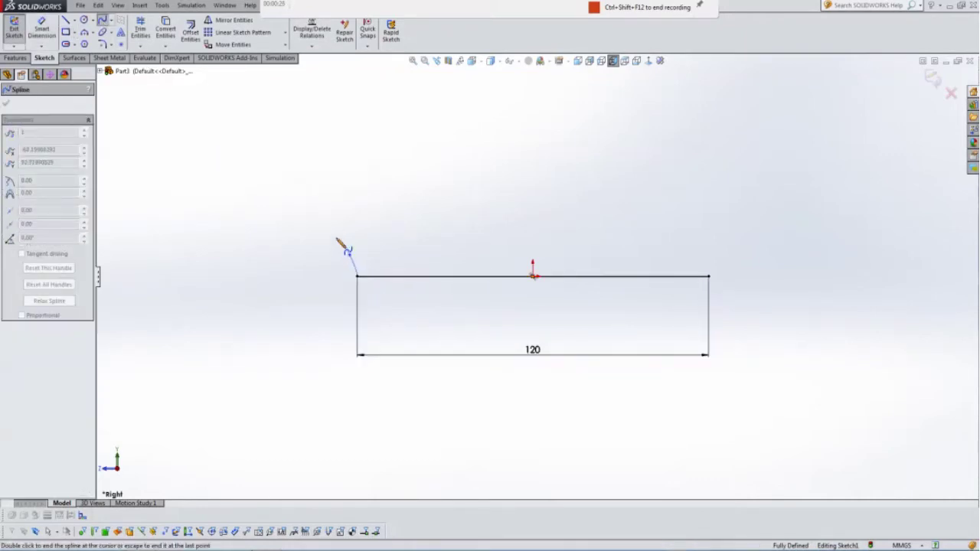
double_click(337, 239)
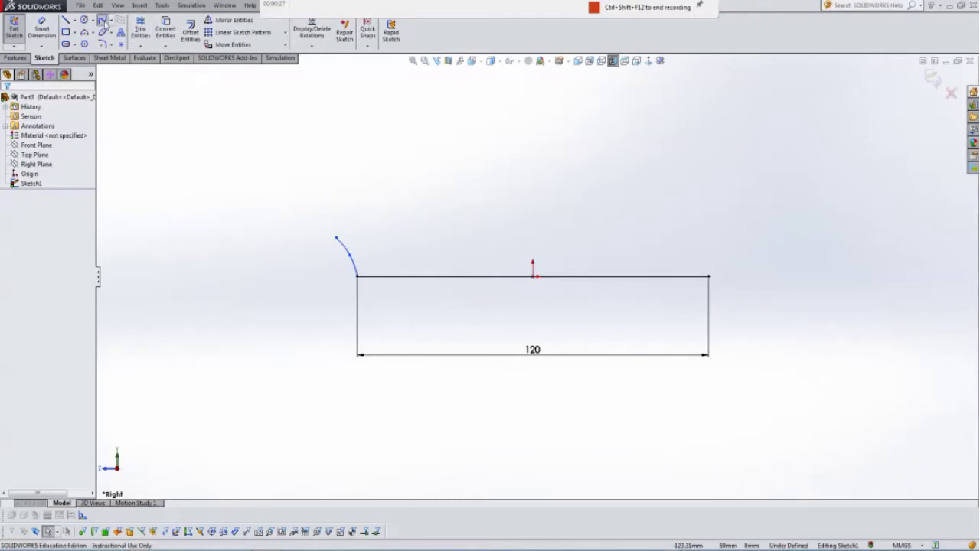
left_click(331, 228)
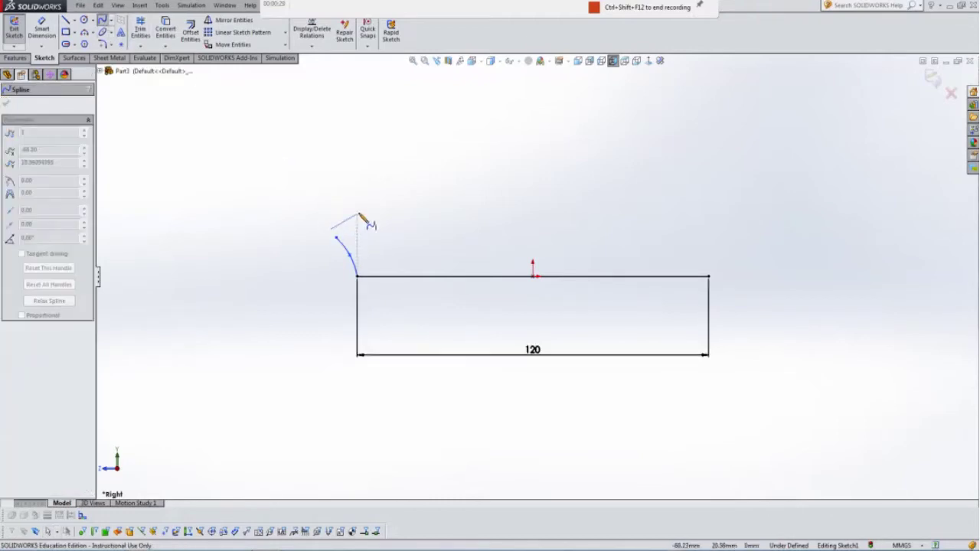
left_click(454, 187)
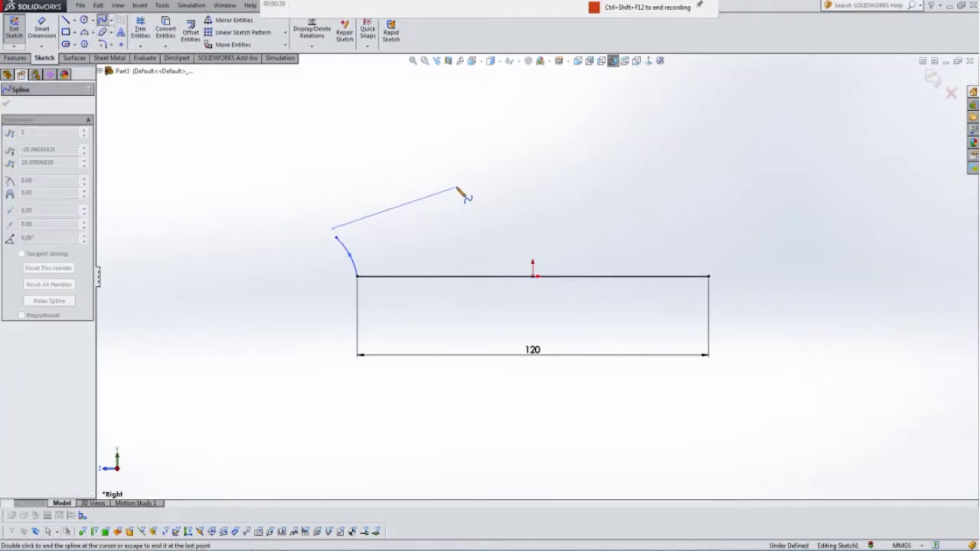
left_click(628, 188)
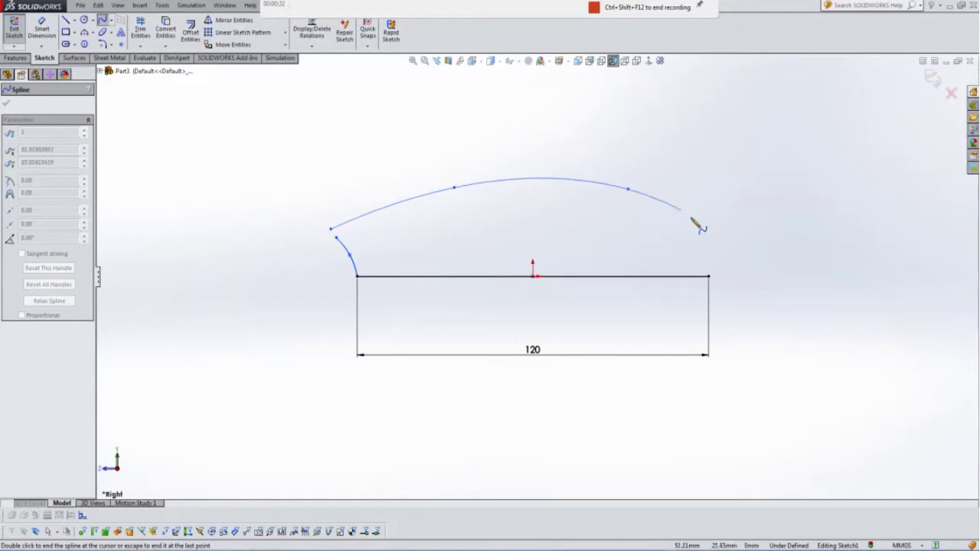
double_click(708, 278)
Make the top spline's right end tangent vertical.
scroll(715, 254, "down", 3)
left_click(617, 295)
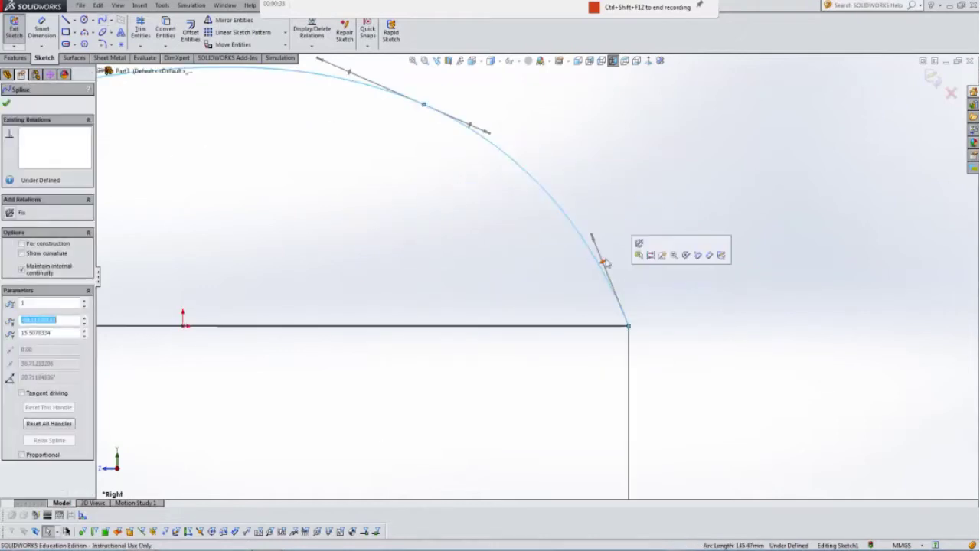
scroll(584, 238, "down", 3)
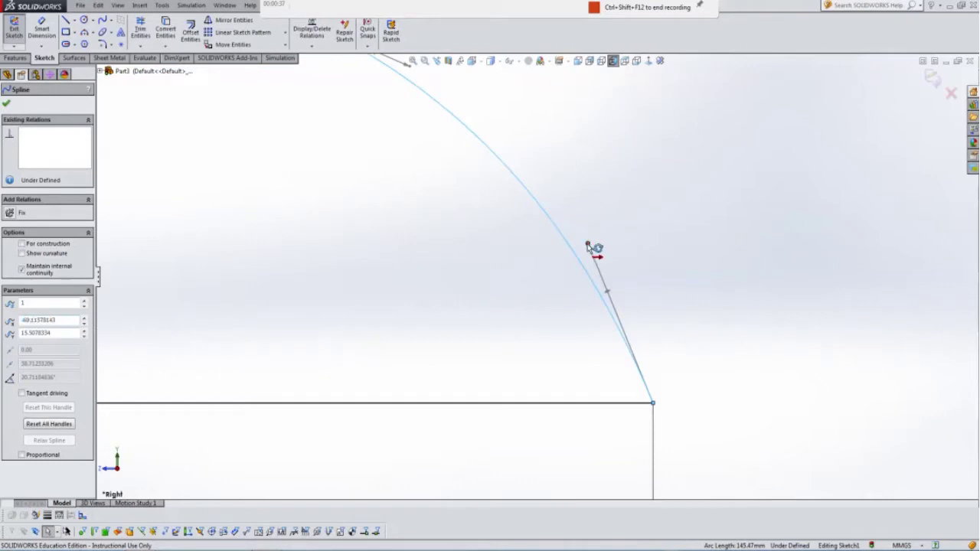
left_click(589, 245)
left_click(12, 223)
scroll(380, 248, "up", 5)
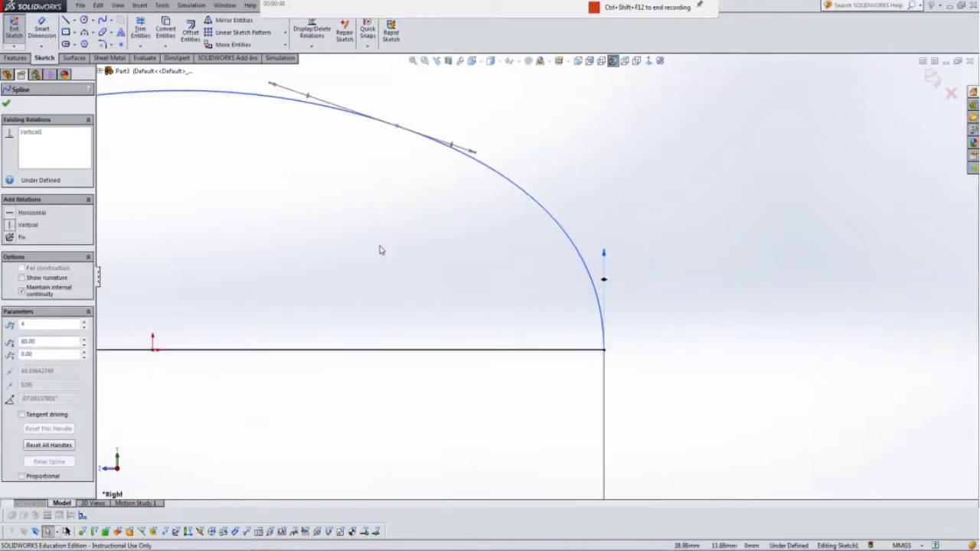
left_click(7, 102)
Merge the two splines' loose left endpoints into one point.
scroll(253, 252, "down", 5)
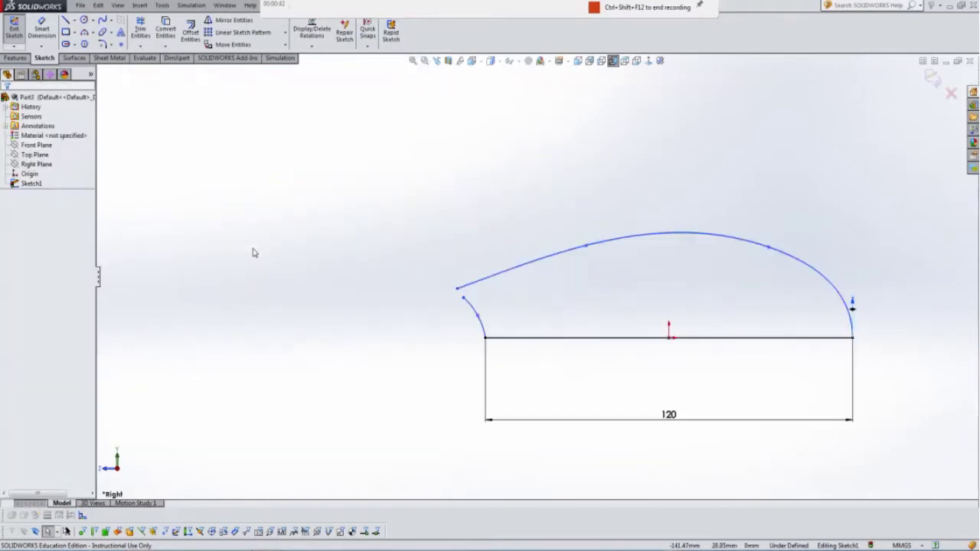
left_click(464, 255)
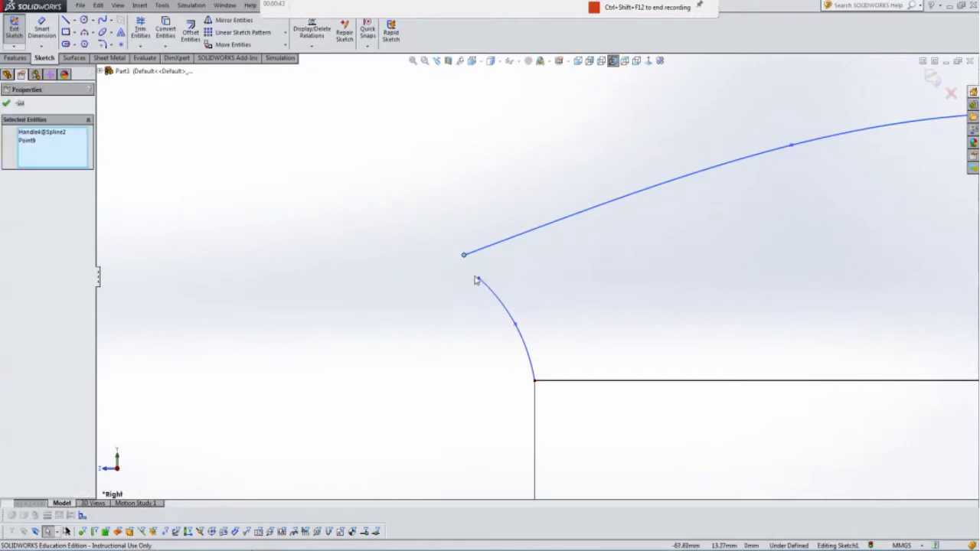
left_click(478, 279, "ctrl")
right_click(23, 150)
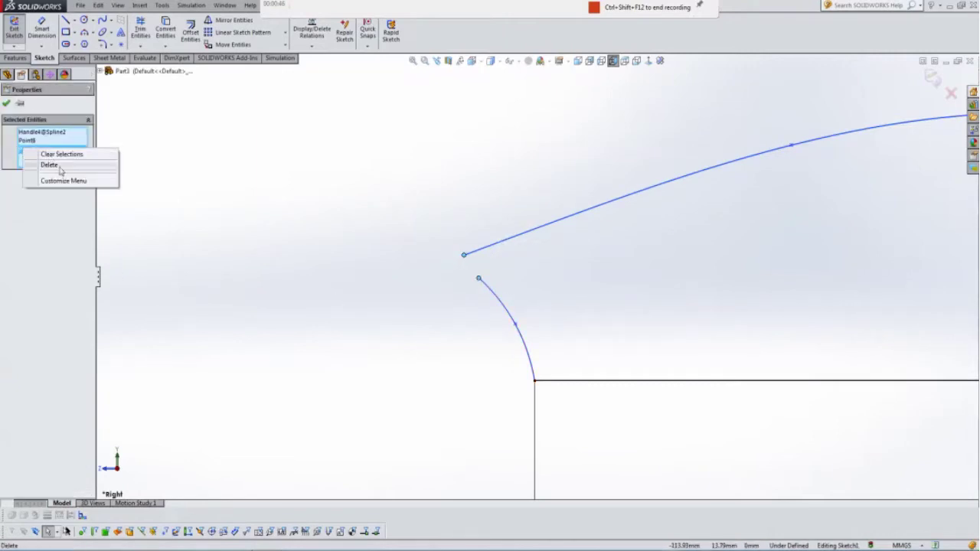
left_click(57, 165)
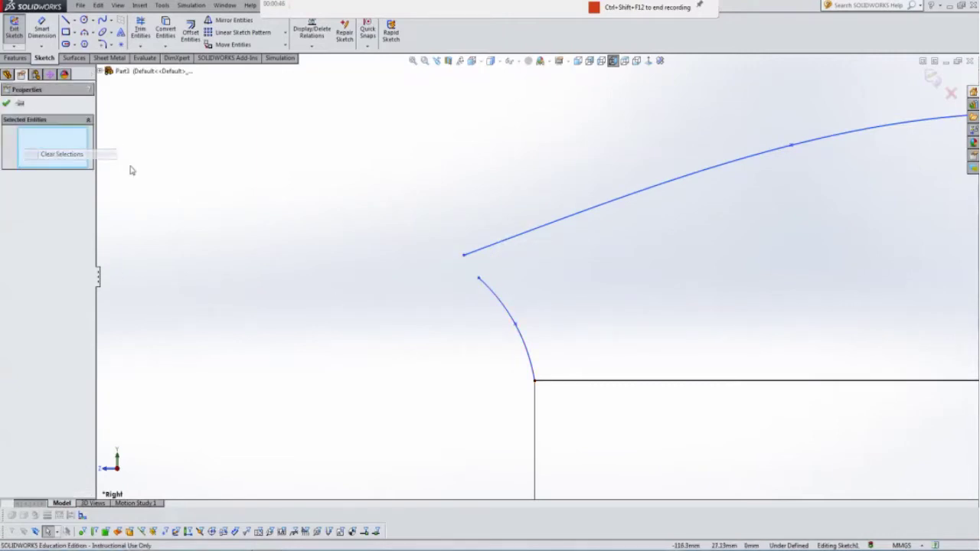
left_click(466, 256)
left_click(479, 280, "ctrl")
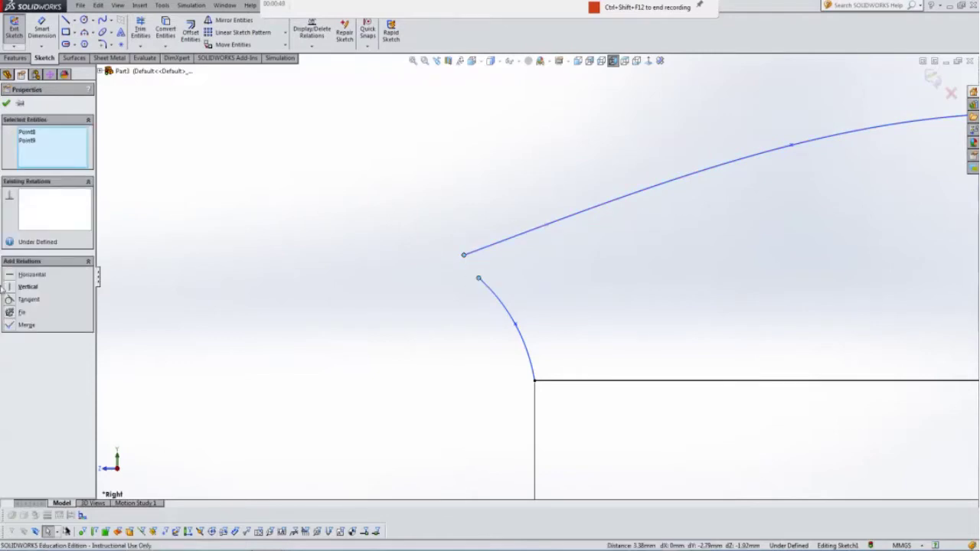
left_click(11, 327)
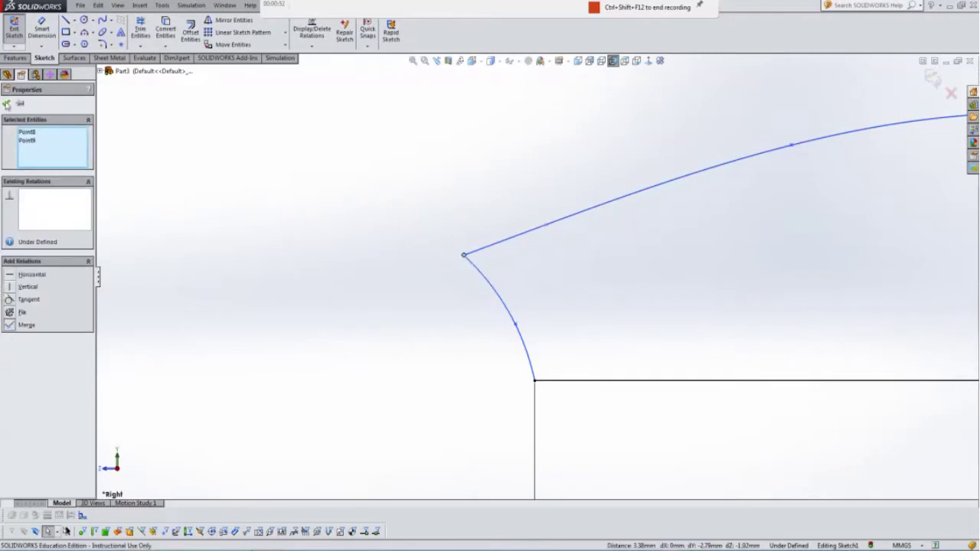
left_click(6, 104)
Fill the closed side profile with a planar surface, Surface-Plane1, then view from the top.
key("f")
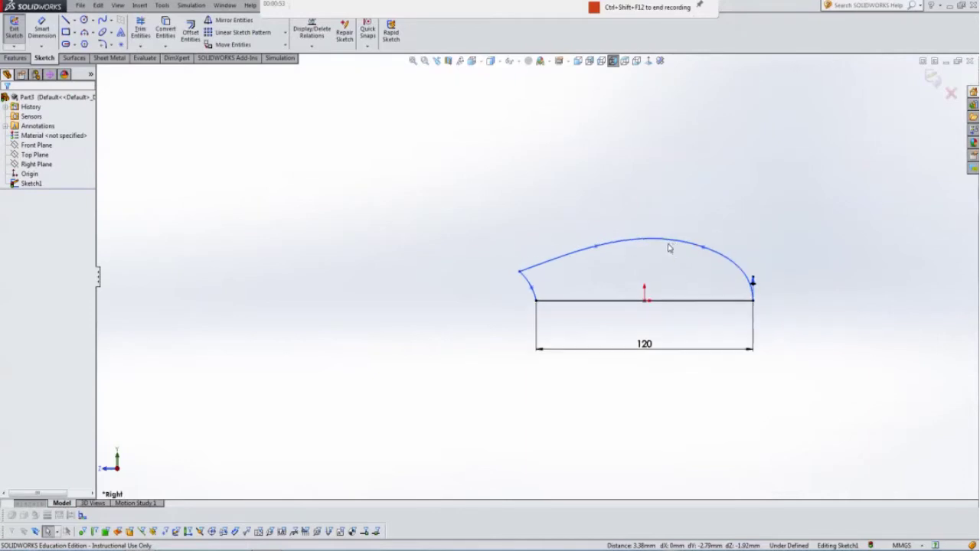
left_click(74, 58)
left_click(222, 20)
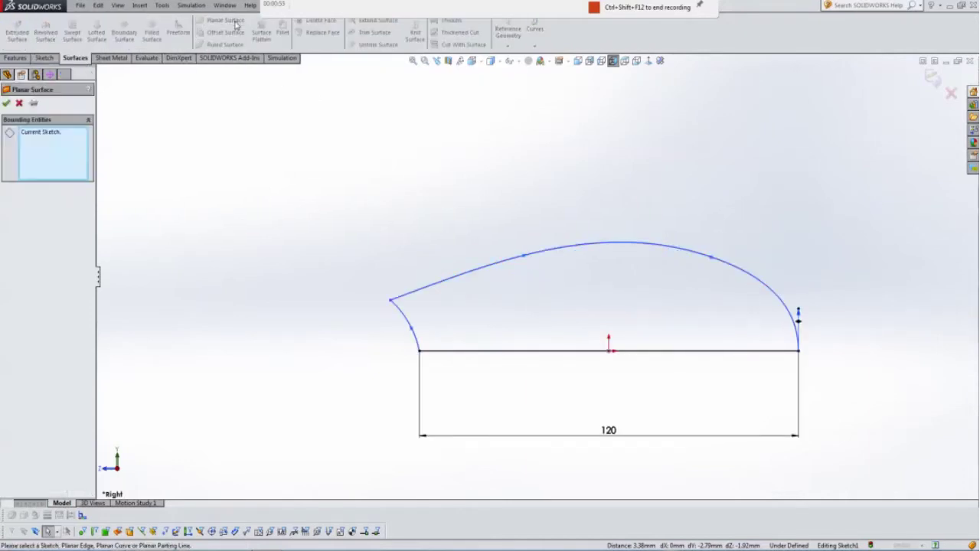
left_click(6, 104)
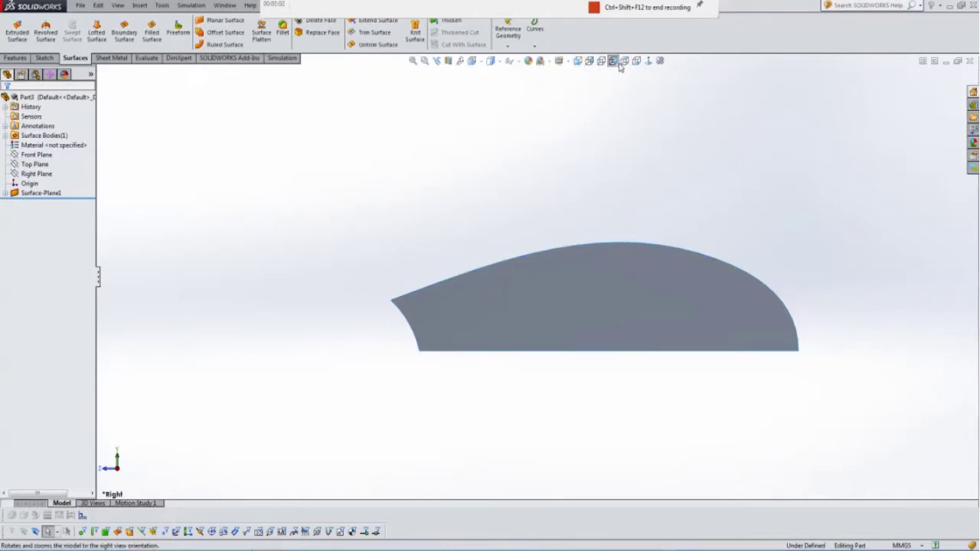
left_click(624, 61)
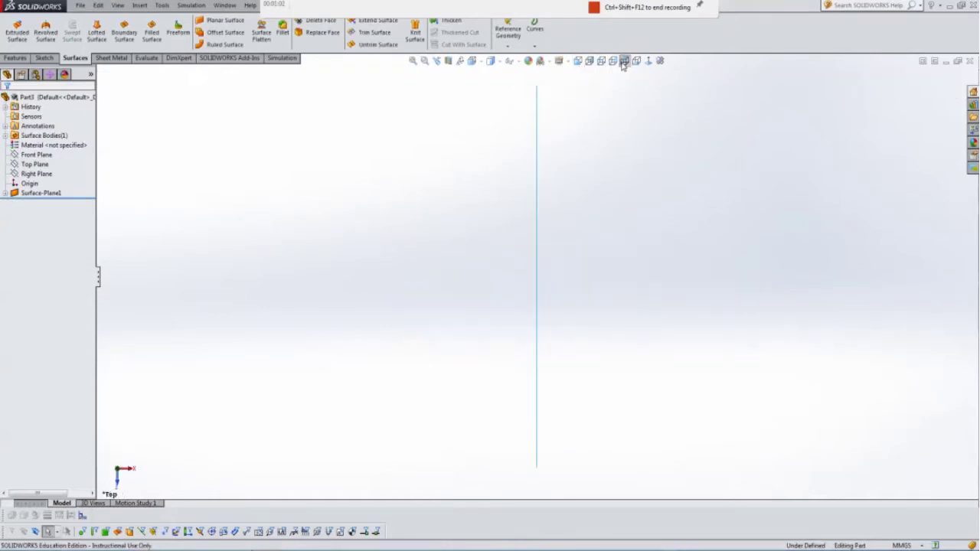
On the Top Plane, sketch a spline from the vertical line's top end around to its bottom end.
left_click(45, 59)
left_click(103, 20)
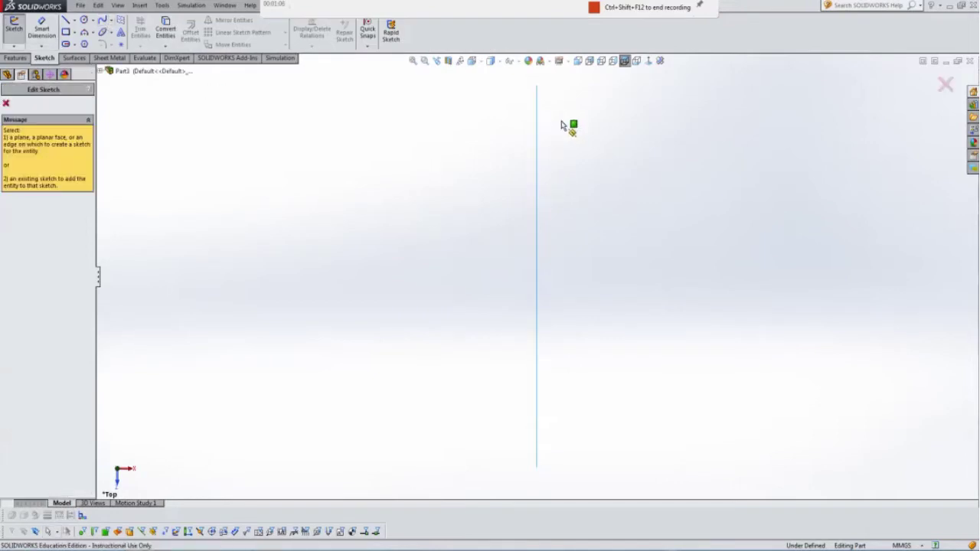
left_click(100, 71)
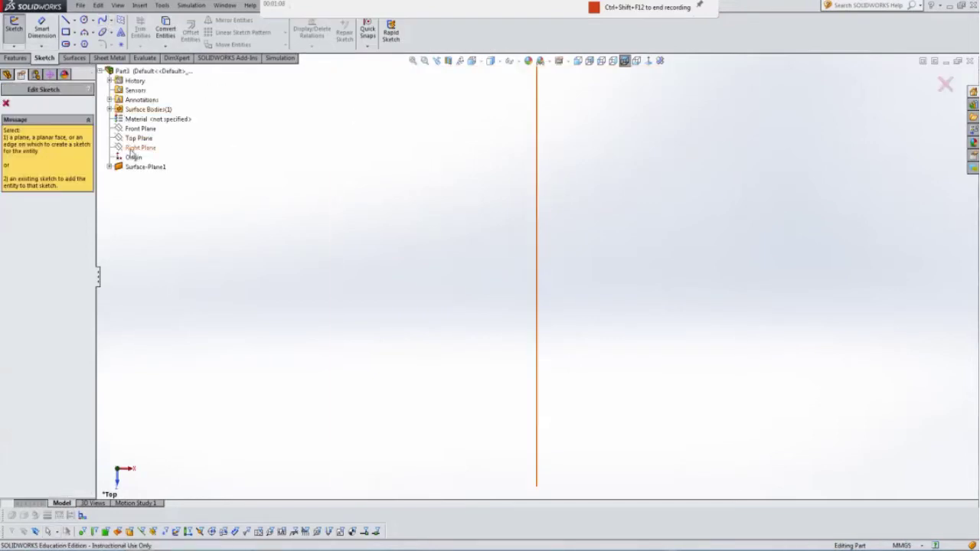
left_click(134, 136)
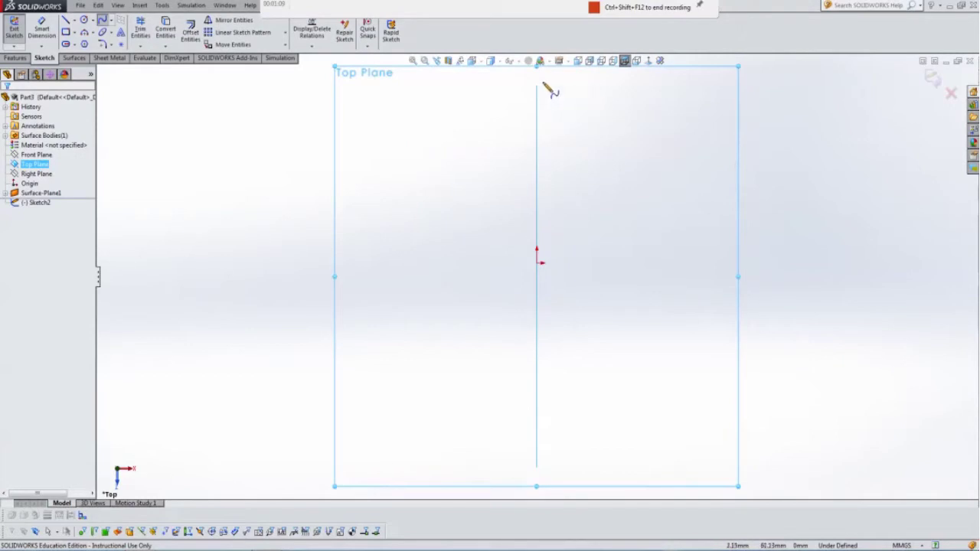
left_click(537, 86)
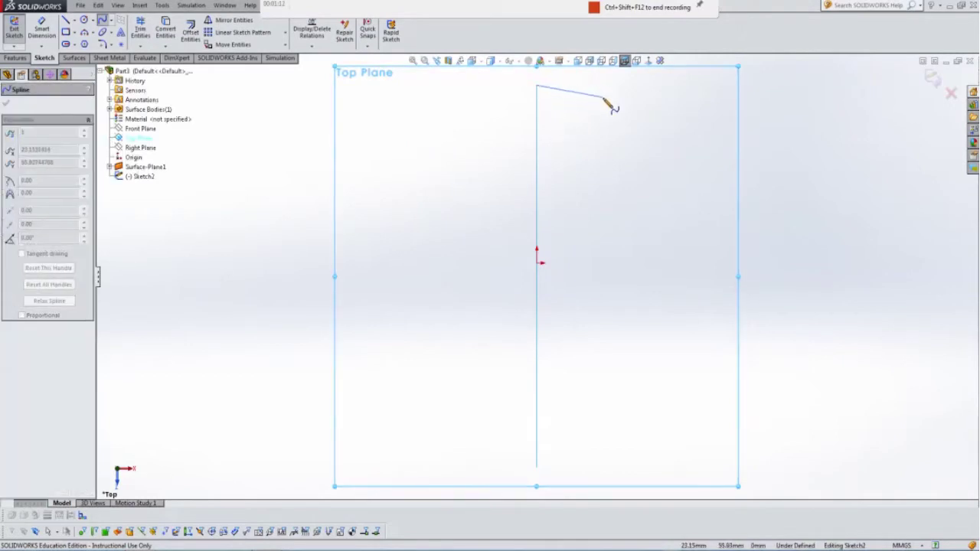
left_click(604, 97)
left_click(648, 264)
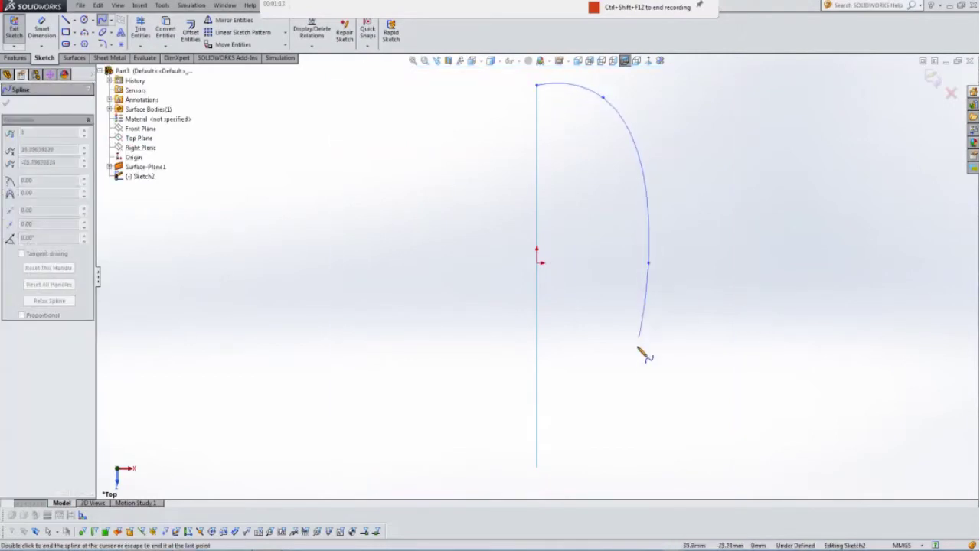
left_click(631, 394)
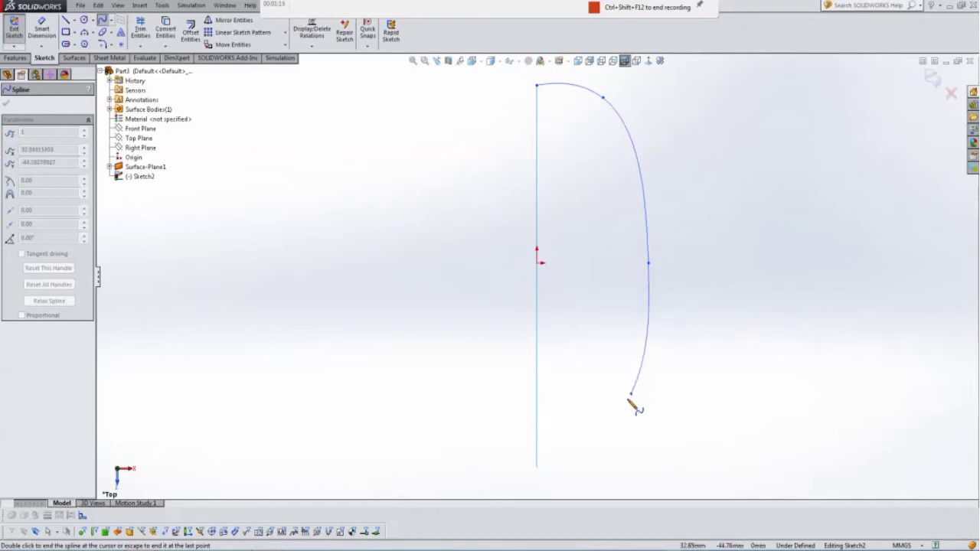
double_click(536, 443)
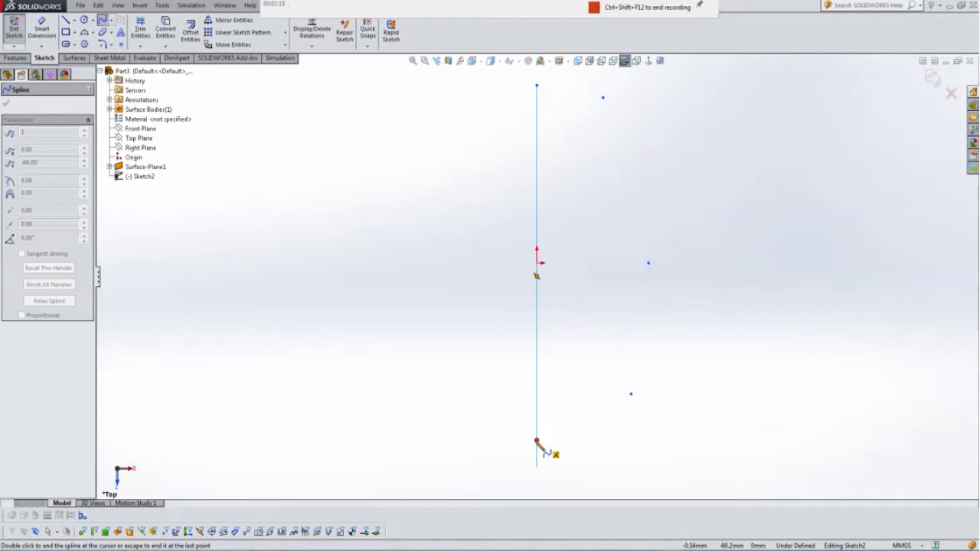
Make the spline's bottom end tangent horizontal.
scroll(582, 457, "down", 3)
left_click(545, 401)
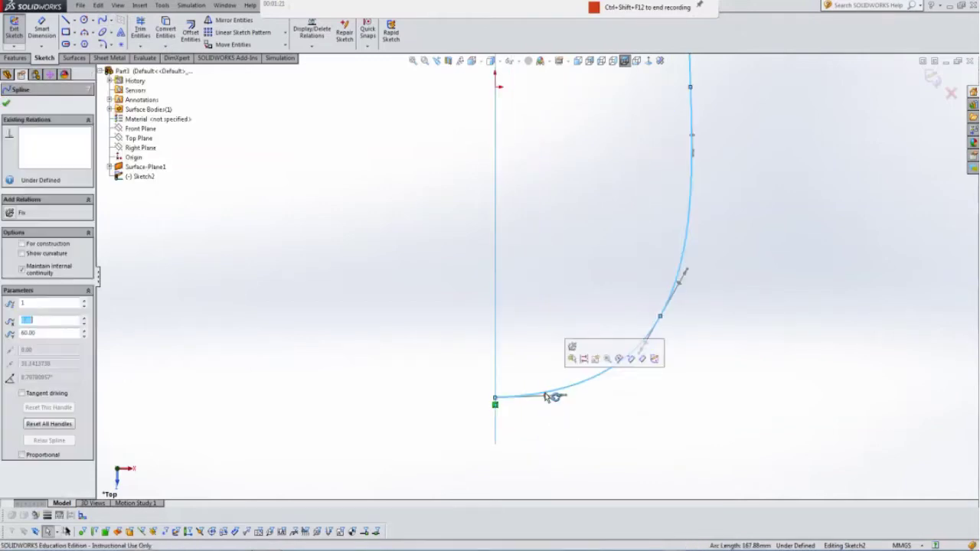
scroll(568, 408, "down", 2)
left_click(571, 377)
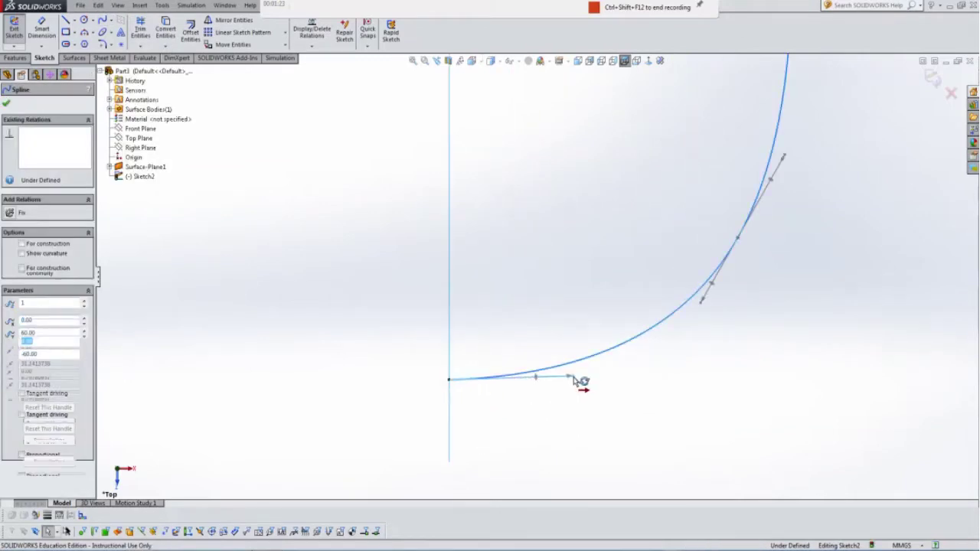
left_click(10, 213)
scroll(546, 159, "up", 4)
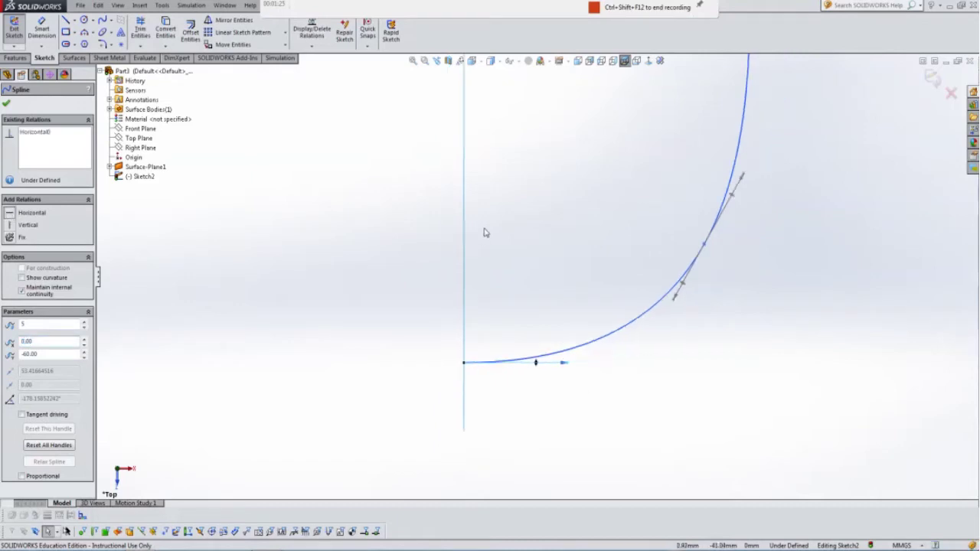
scroll(546, 159, "down", 4)
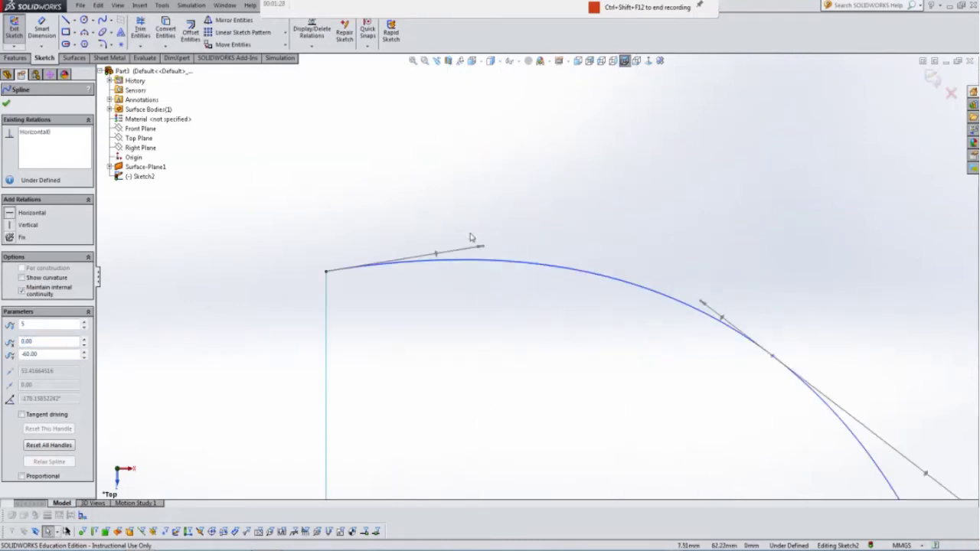
left_click(7, 105)
Make the spline's top end tangent horizontal as well.
left_click(446, 263)
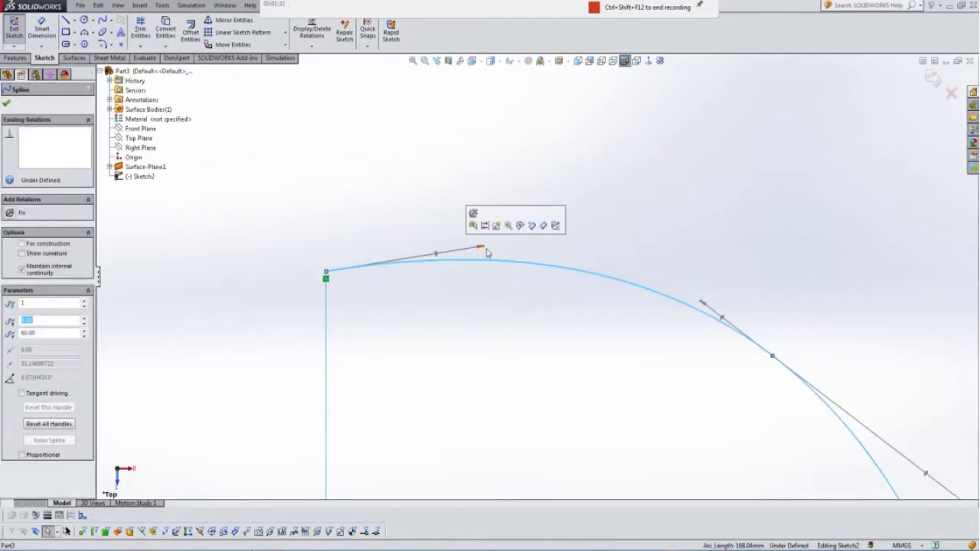
left_click(483, 251)
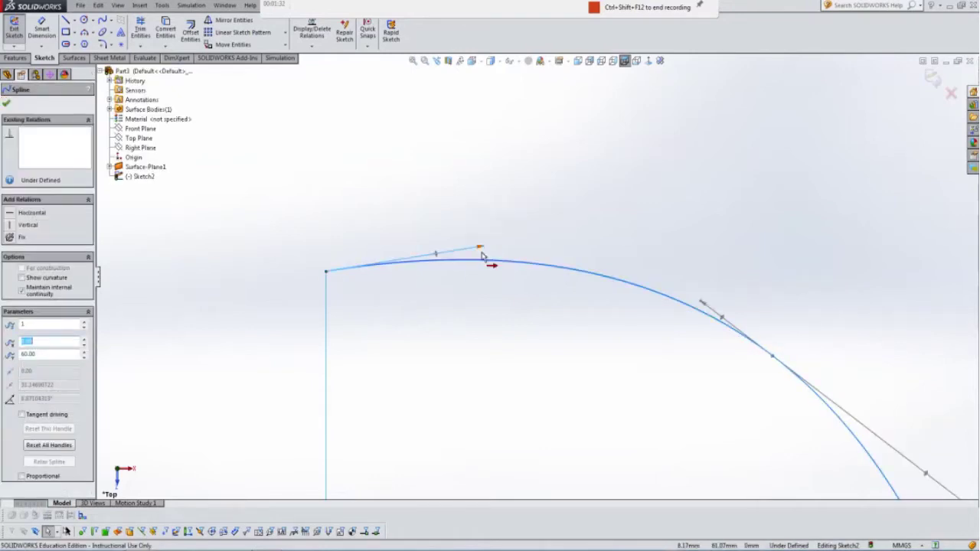
left_click(10, 217)
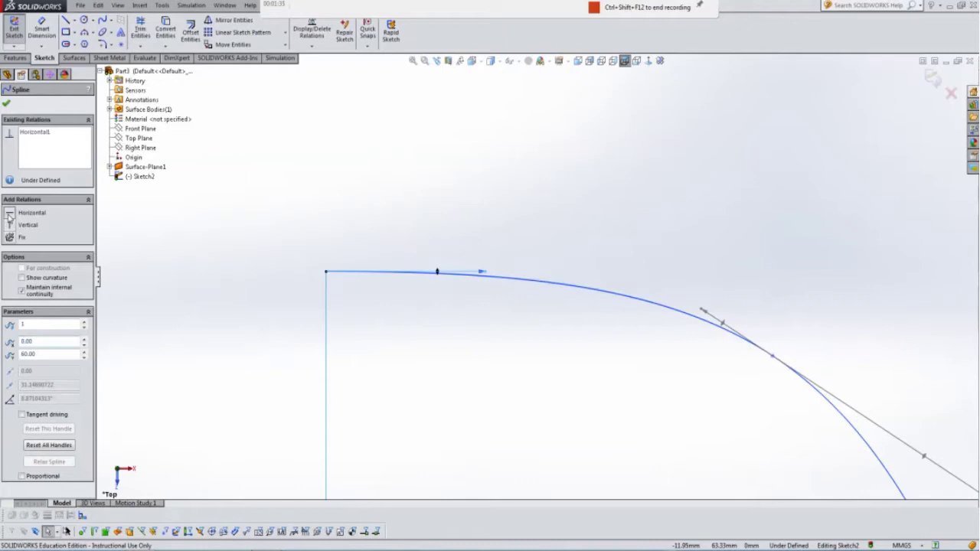
left_click(6, 106)
scroll(586, 278, "up", 6)
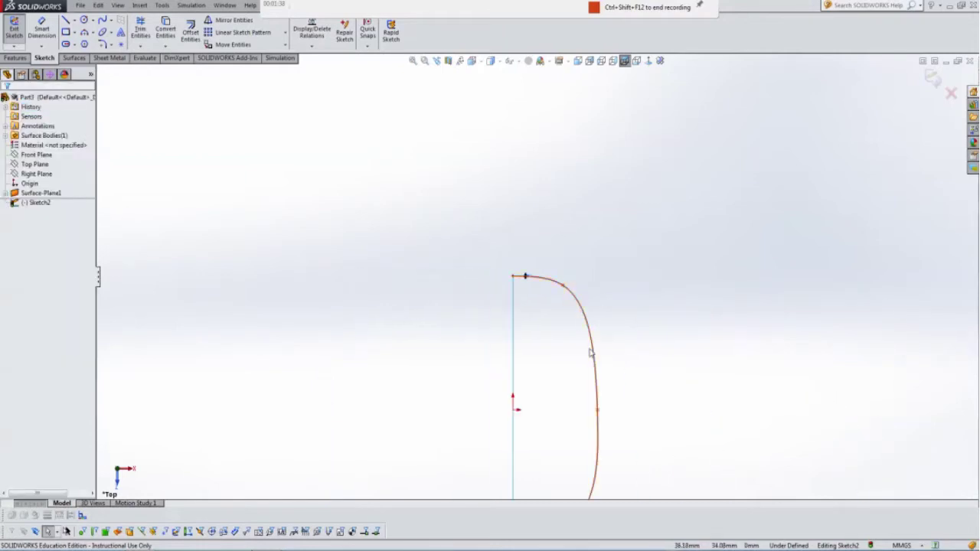
scroll(582, 377, "down", 4)
Drag spline points to smooth the outline's shape.
left_click_drag(542, 426, 544, 397)
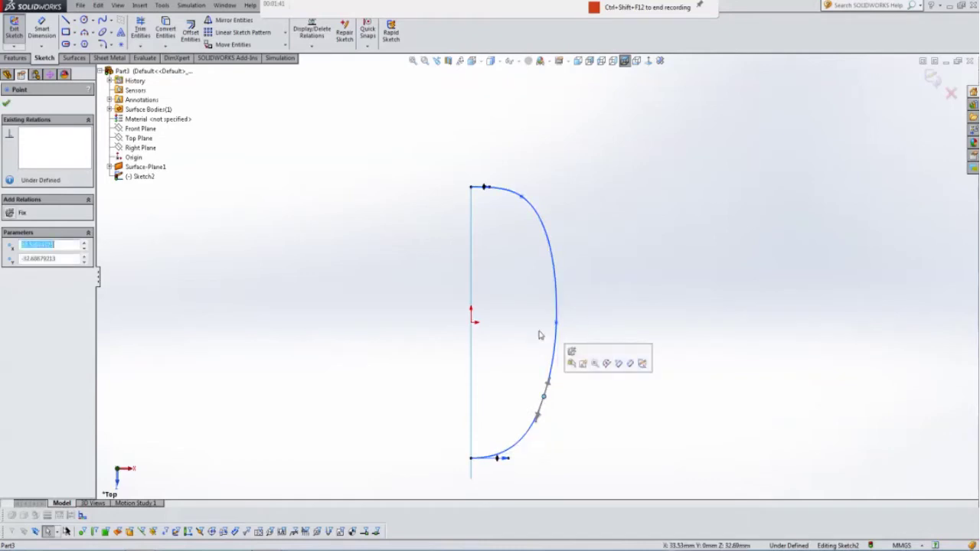
left_click_drag(556, 323, 544, 280)
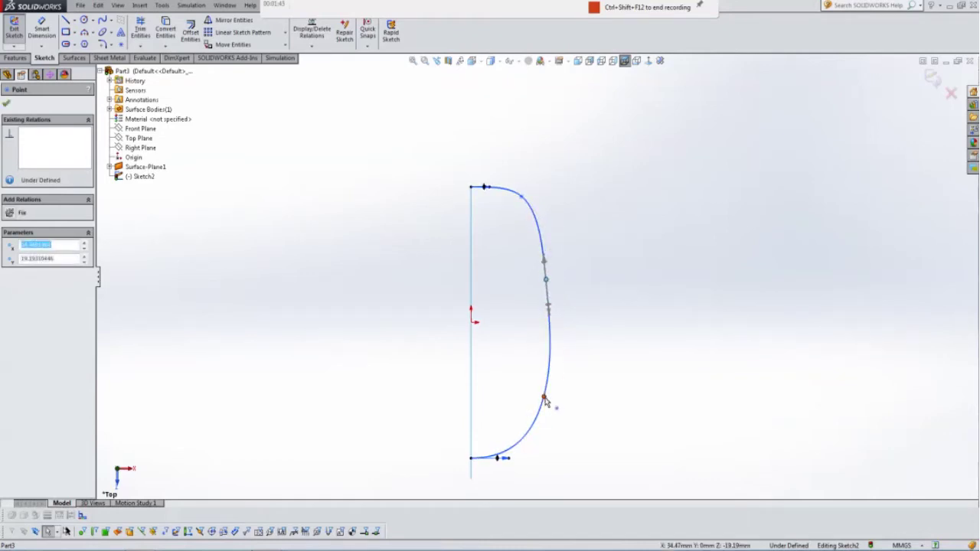
left_click_drag(538, 401, 535, 394)
key("Escape")
mouse_move(242, 173)
middle_mouse_down()
mouse_move(295, 166)
mouse_move(275, 214)
mouse_move(256, 91)
mouse_move(305, 139)
middle_mouse_up()
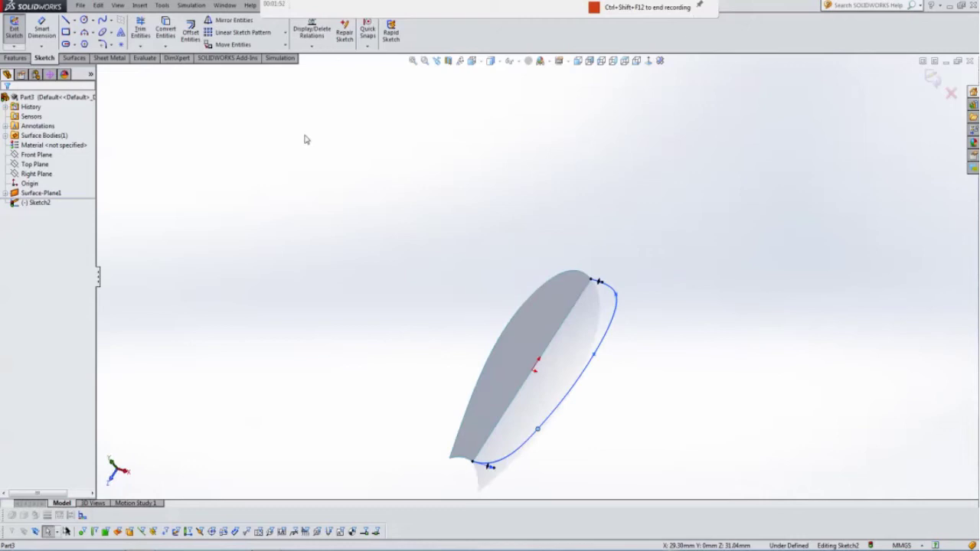
Draw a straight line joining the outline spline's two endpoints.
left_click(65, 20)
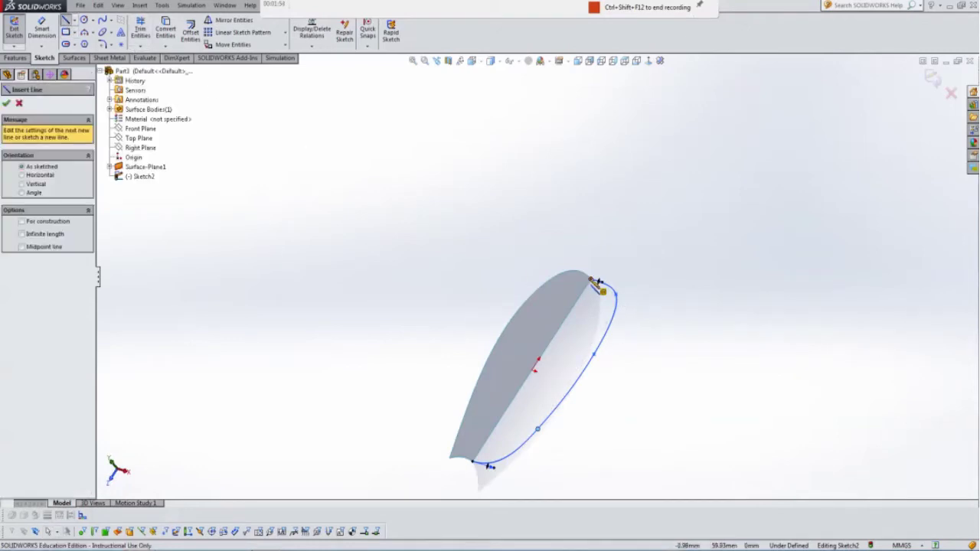
mouse_move(599, 283)
left_mouse_down()
mouse_move(559, 360)
mouse_move(473, 465)
left_mouse_up()
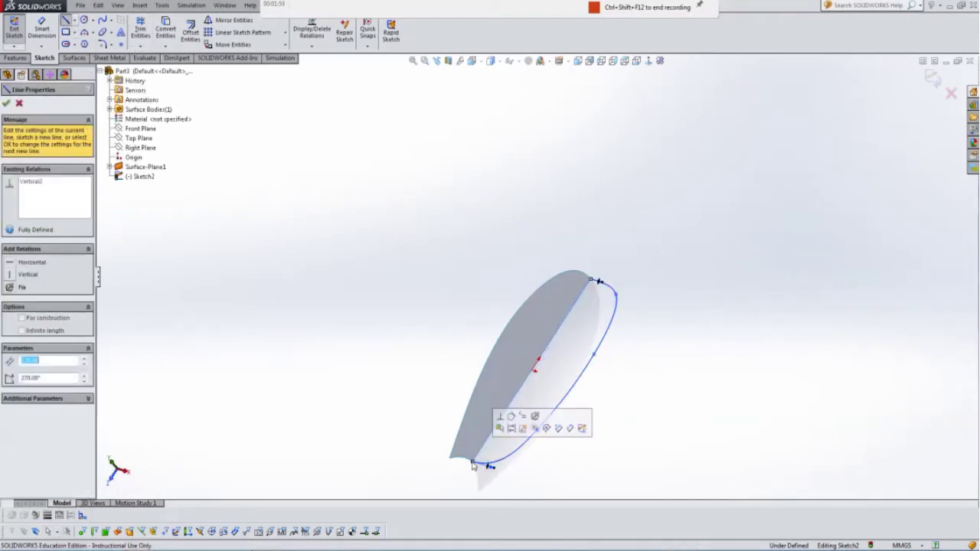
left_click(16, 104)
Fill the closed outline with a planar surface, Surface-Plane2.
left_click(19, 60)
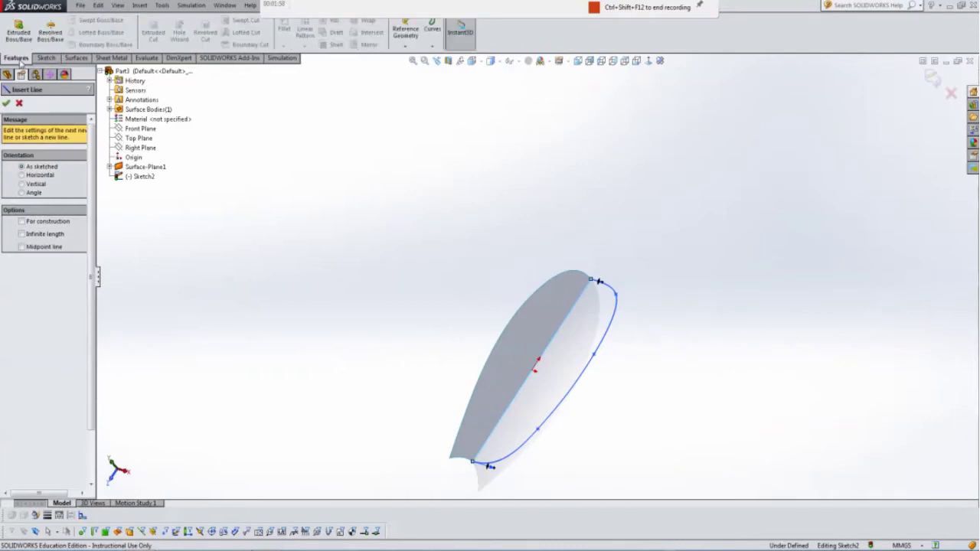
left_click(77, 59)
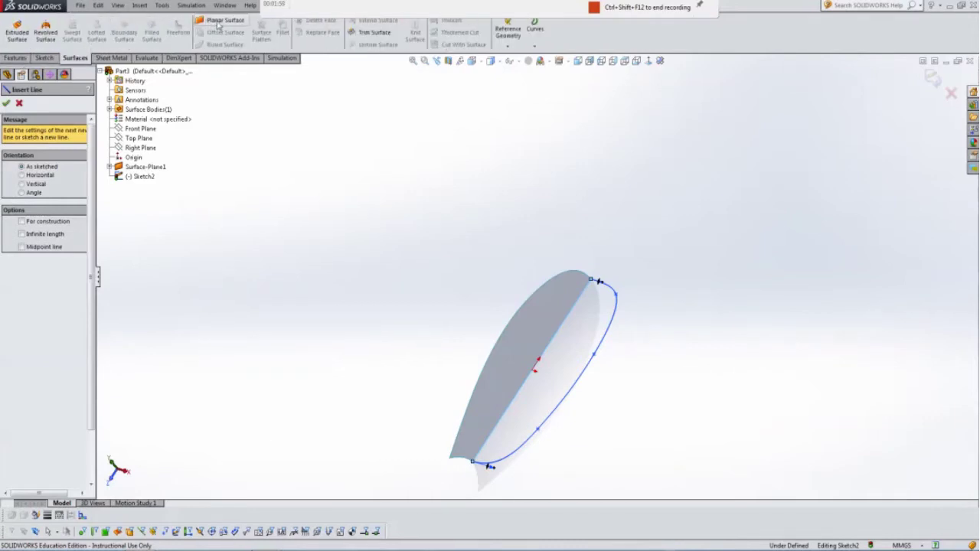
left_click(221, 21)
left_click(11, 103)
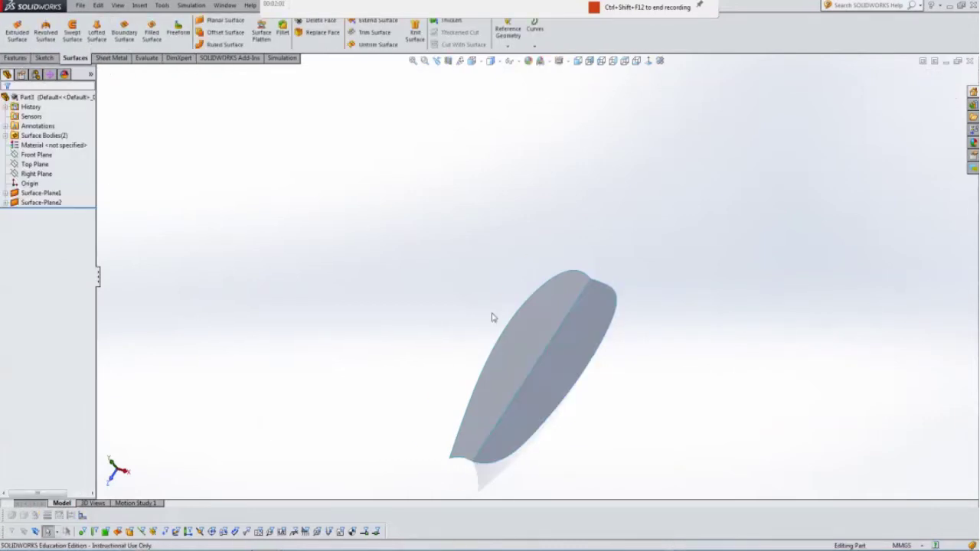
middle_click_drag(493, 317, 482, 414)
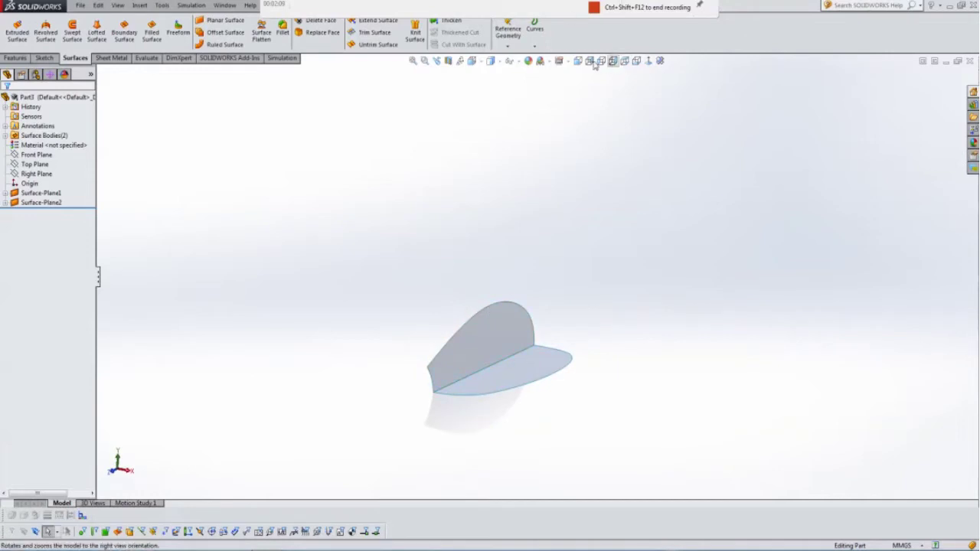
In a 3D sketch, draw a spline from the model's bottom corner up to the top edge.
left_click(625, 60)
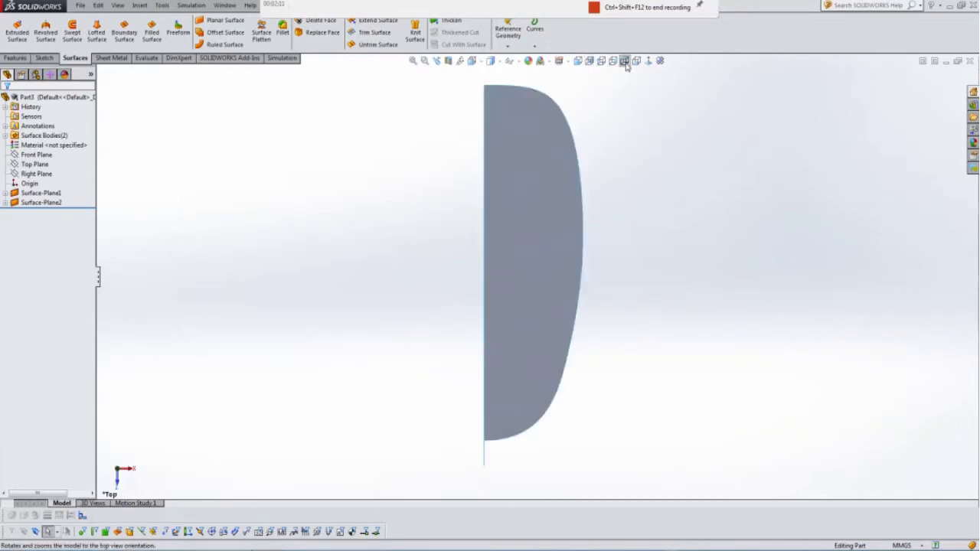
left_click(45, 58)
left_click(14, 46)
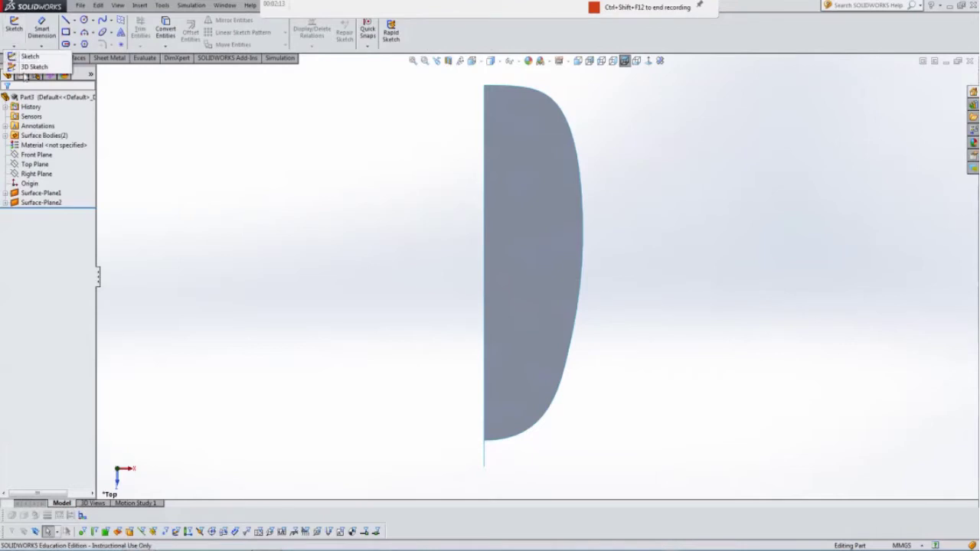
left_click(23, 67)
left_click(102, 20)
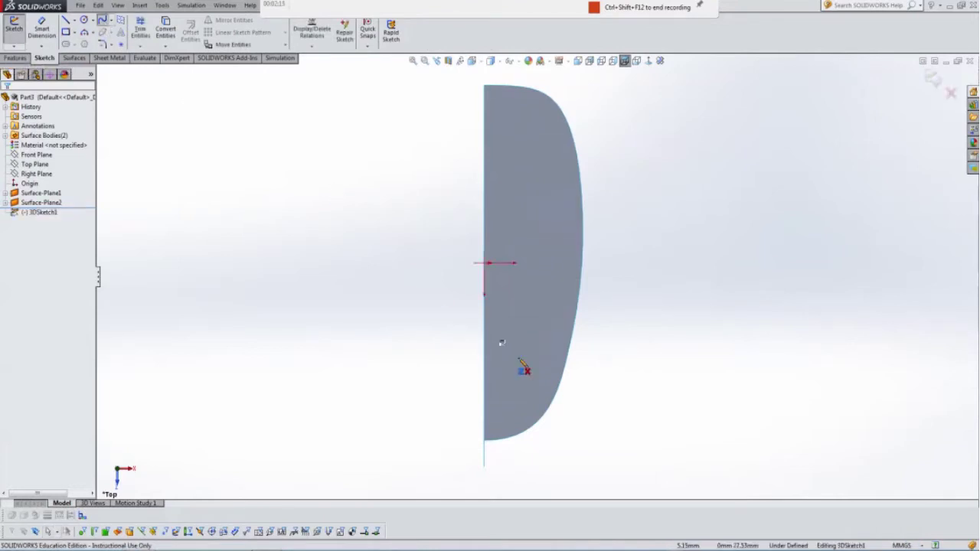
left_click(484, 467)
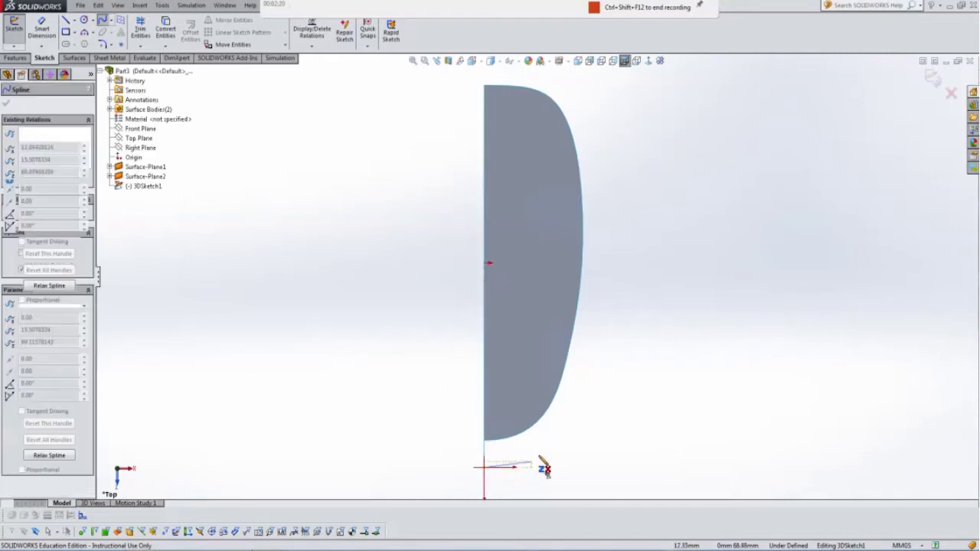
left_click(580, 350)
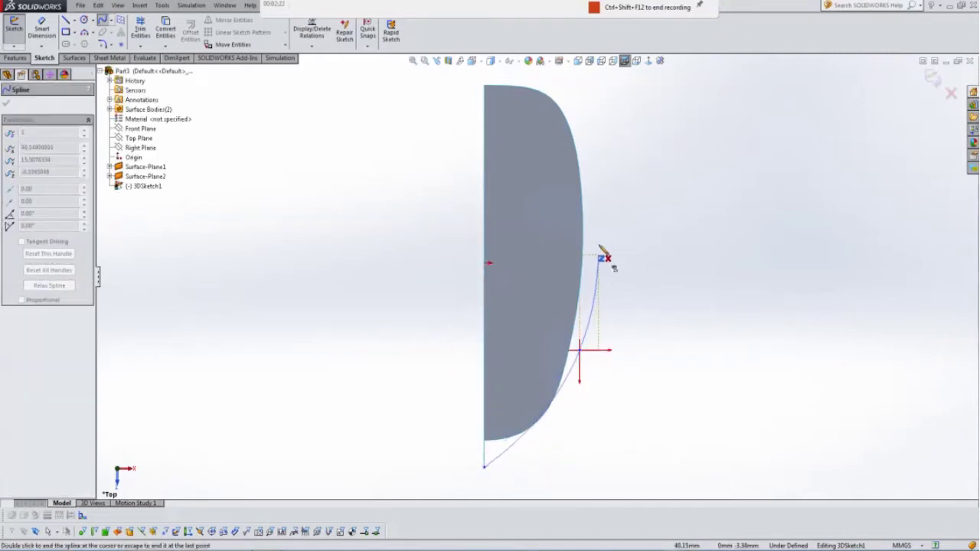
left_click(591, 203)
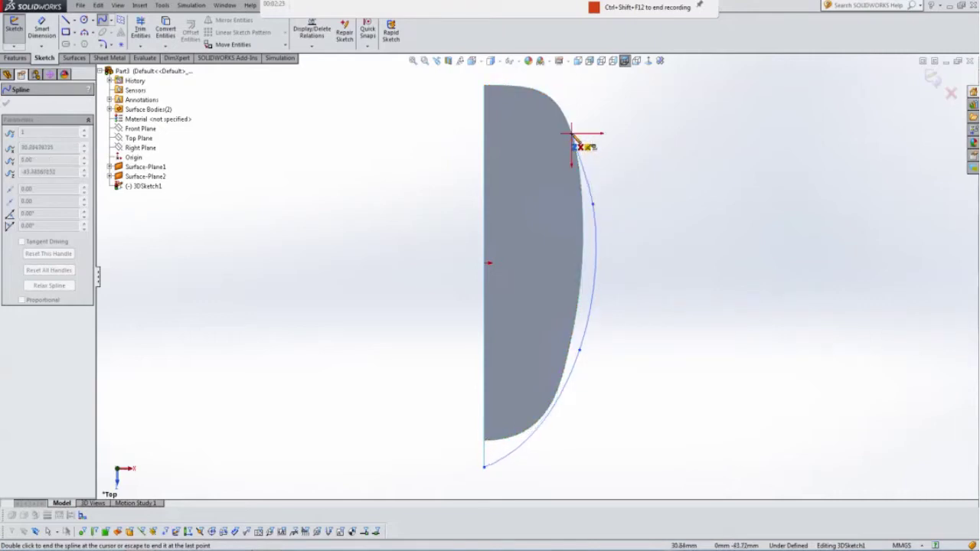
double_click(574, 137)
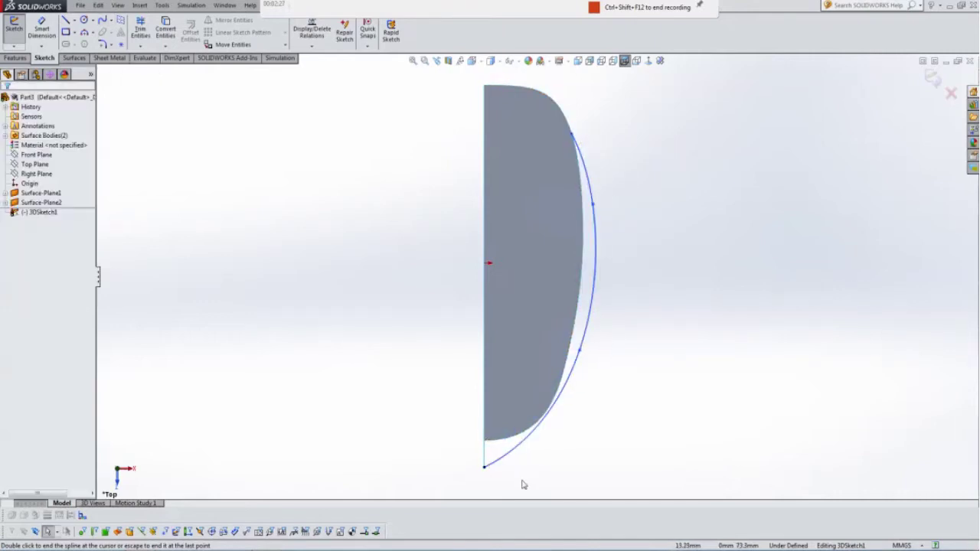
Constrain the spline's end tangent Along X, then exit the 3D sketch.
middle_click_drag(523, 485, 528, 278)
scroll(536, 337, "down", 5)
left_click(520, 342)
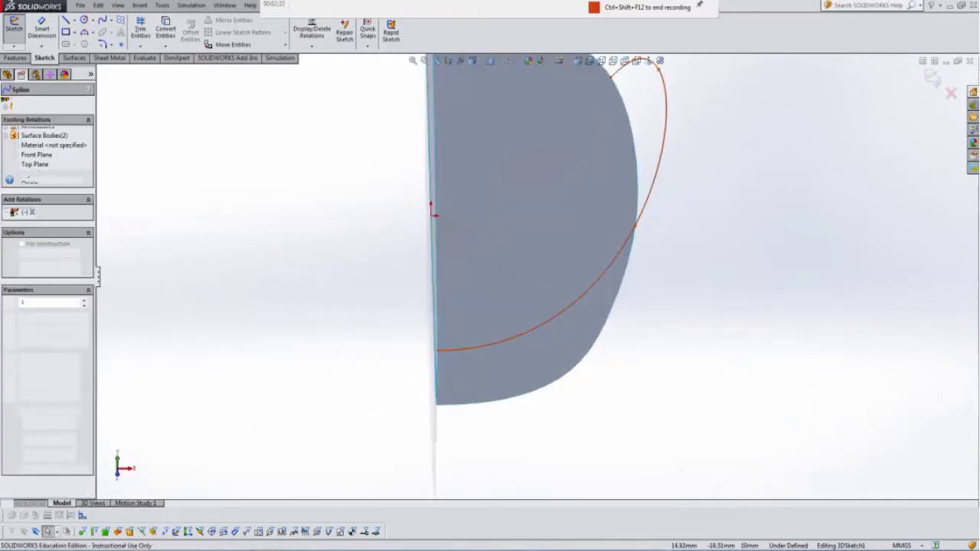
scroll(509, 345, "down", 3)
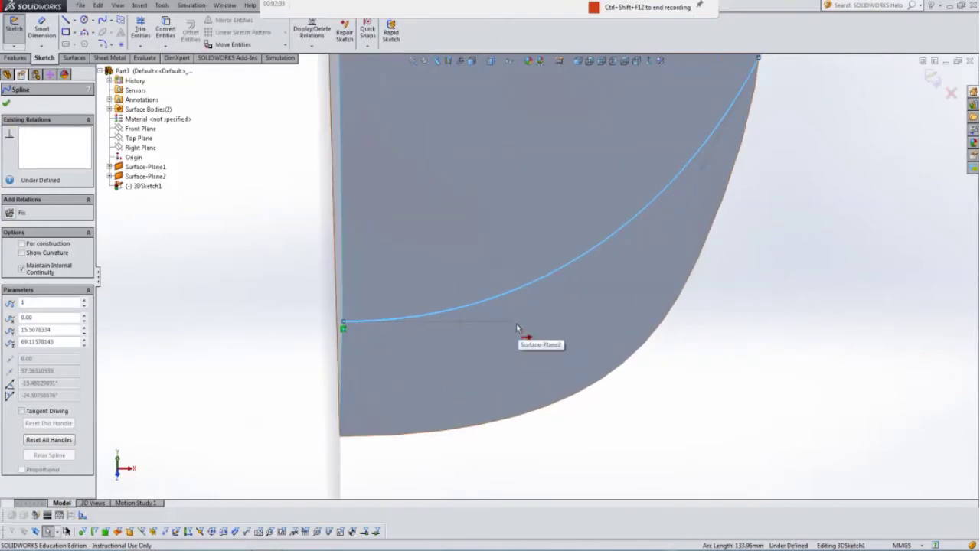
left_click(518, 327)
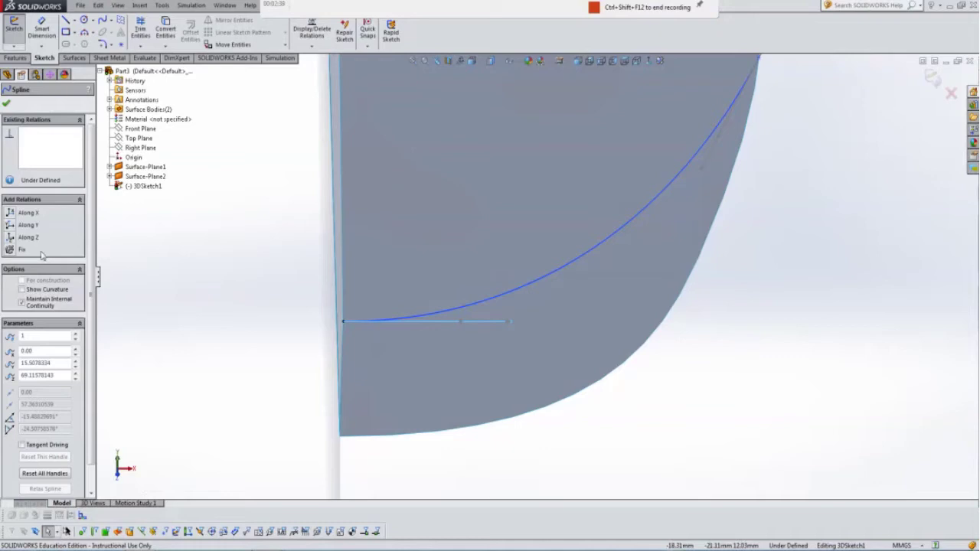
left_click(10, 214)
scroll(437, 340, "up", 5)
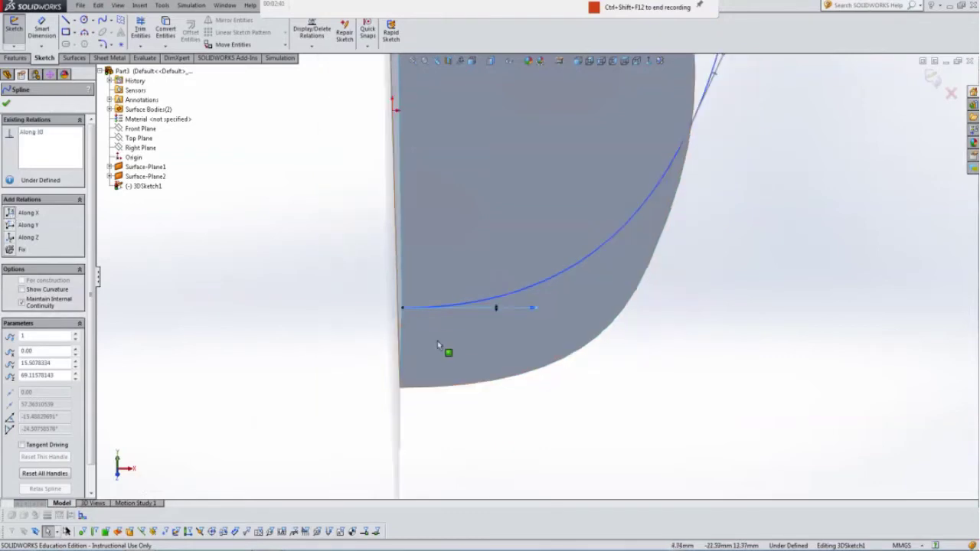
scroll(617, 197, "down", 1)
scroll(632, 197, "up", 3)
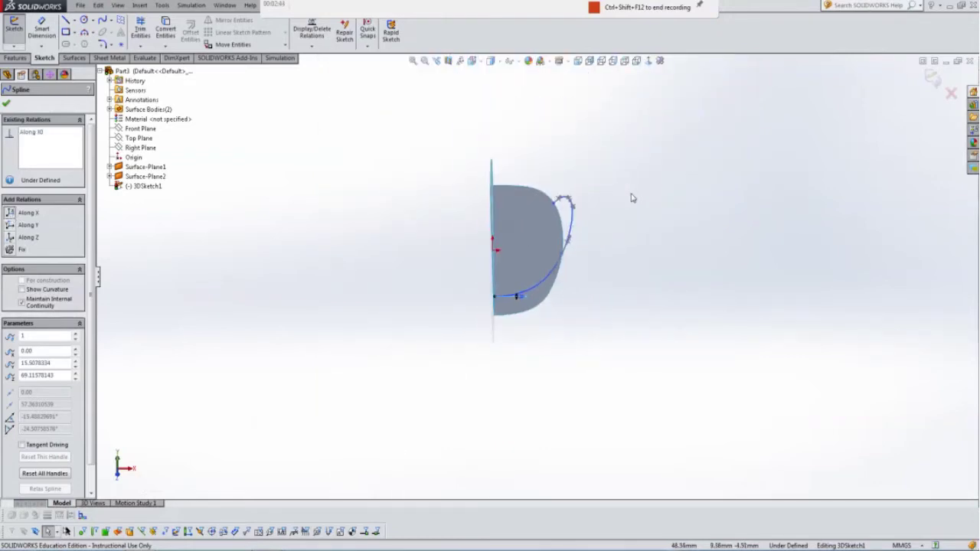
left_click(9, 105)
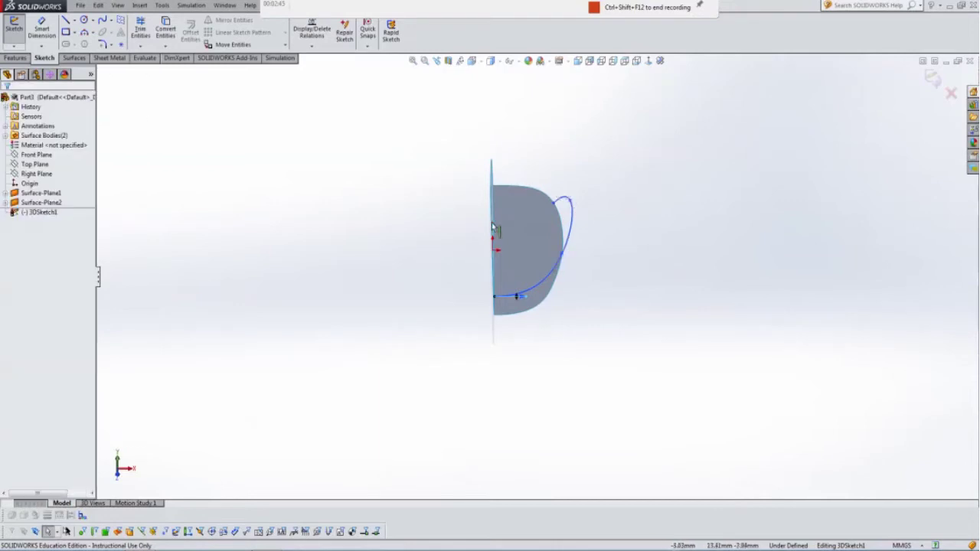
middle_click_drag(438, 236, 718, 157)
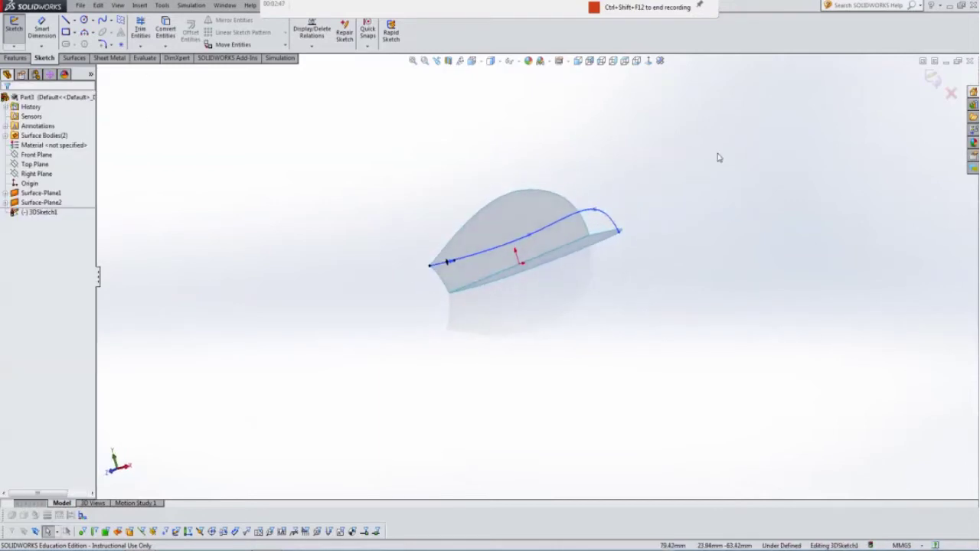
left_click(932, 77)
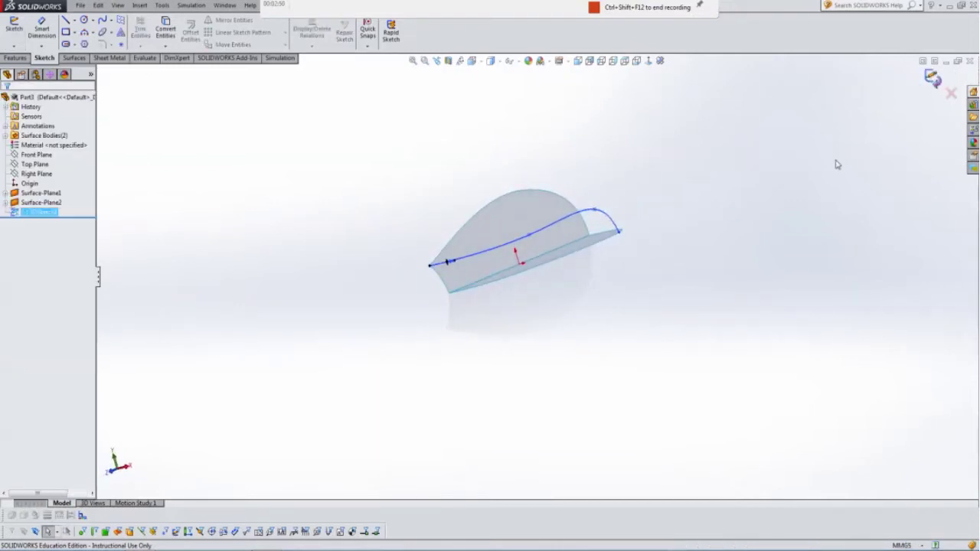
Clear the sketch selection and begin a new reference plane.
middle_click_drag(758, 198, 708, 222)
left_click(708, 222)
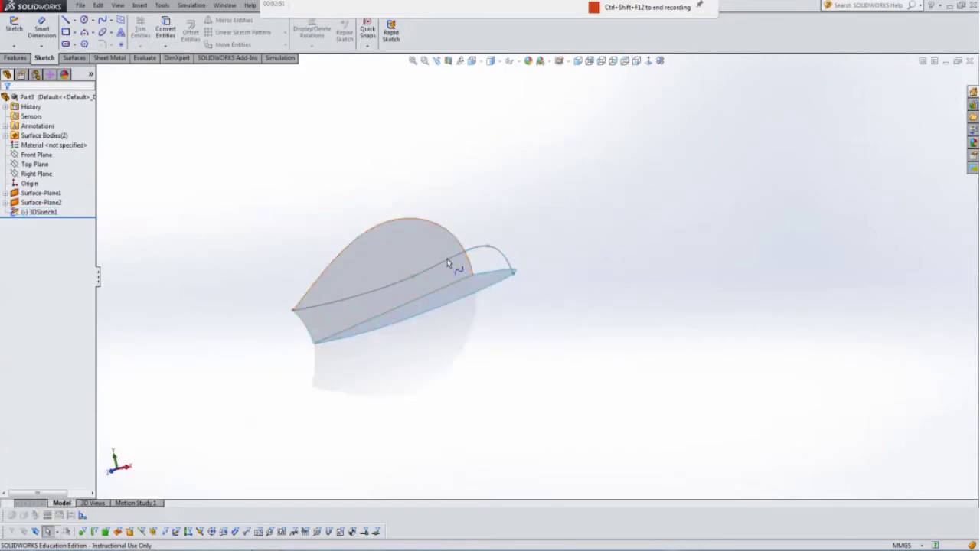
scroll(448, 188, "down", 2)
scroll(454, 198, "up", 3)
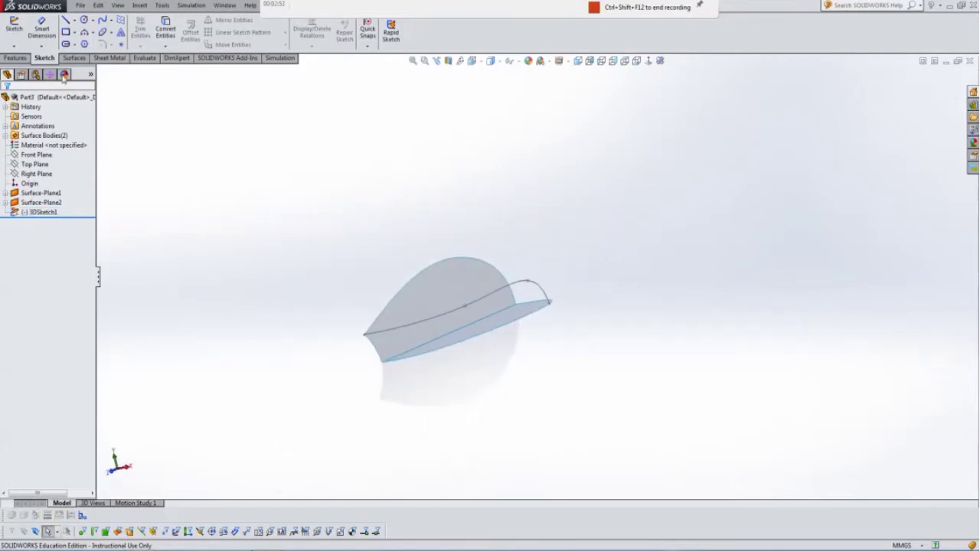
left_click(14, 59)
left_click(403, 46)
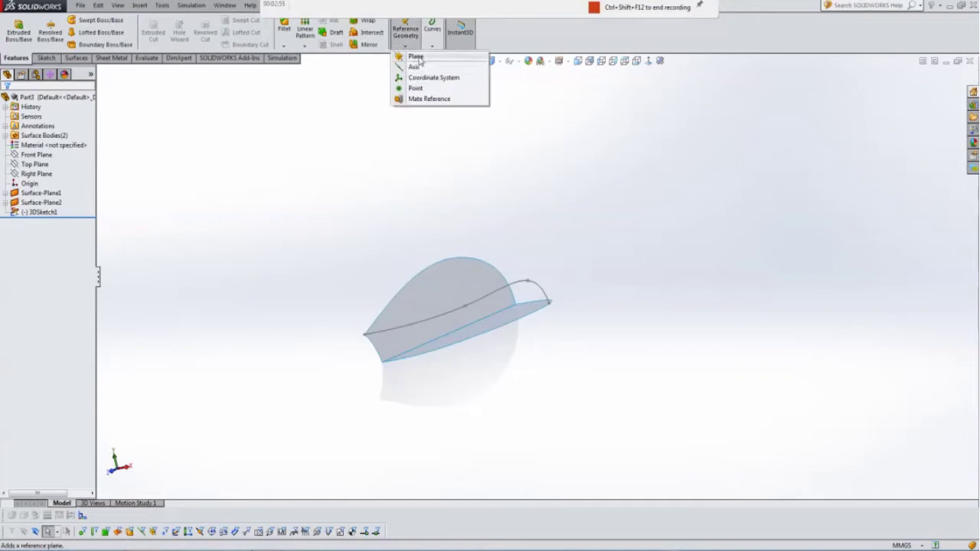
left_click(418, 54)
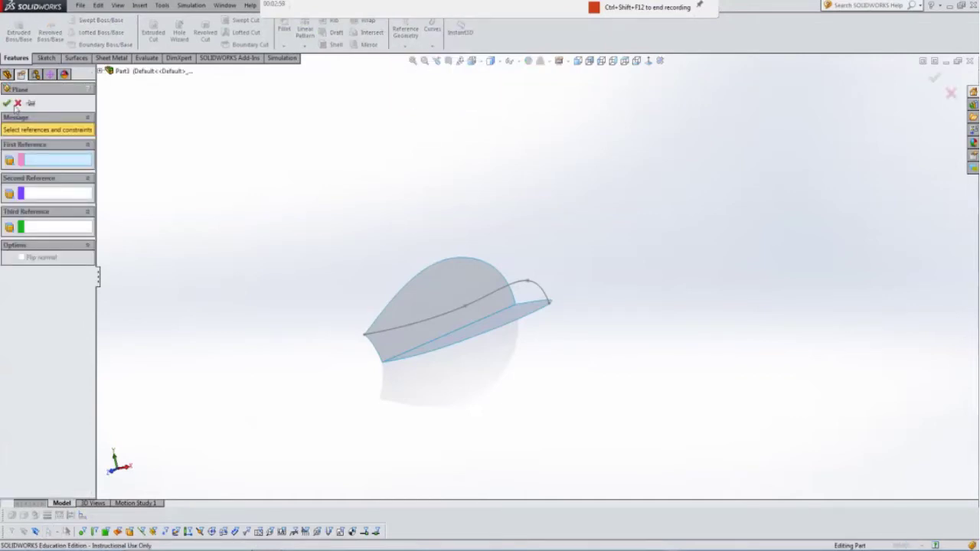
Create Plane1 offset 10 mm from Front Plane, flipped, and view it Normal To.
left_click(101, 71)
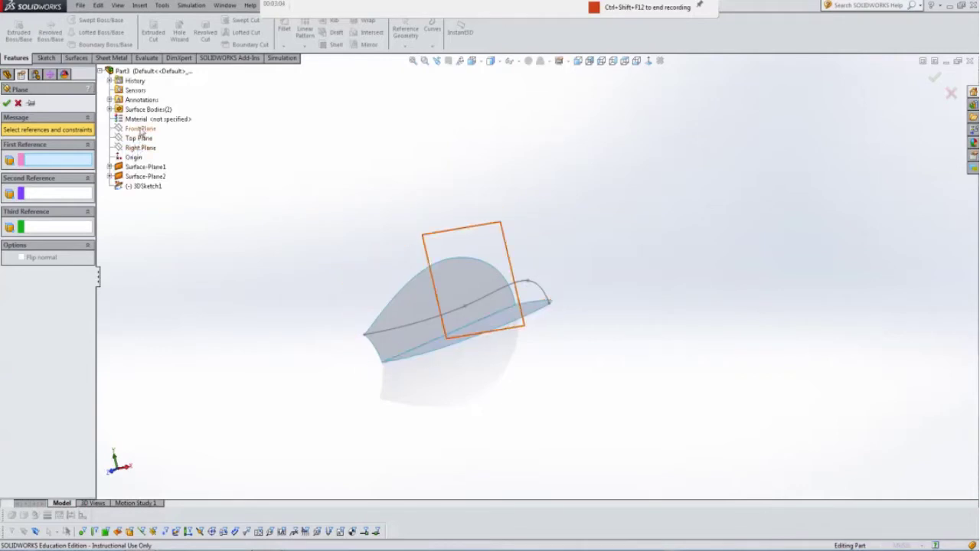
left_click(140, 129)
middle_click_drag(302, 157, 292, 176)
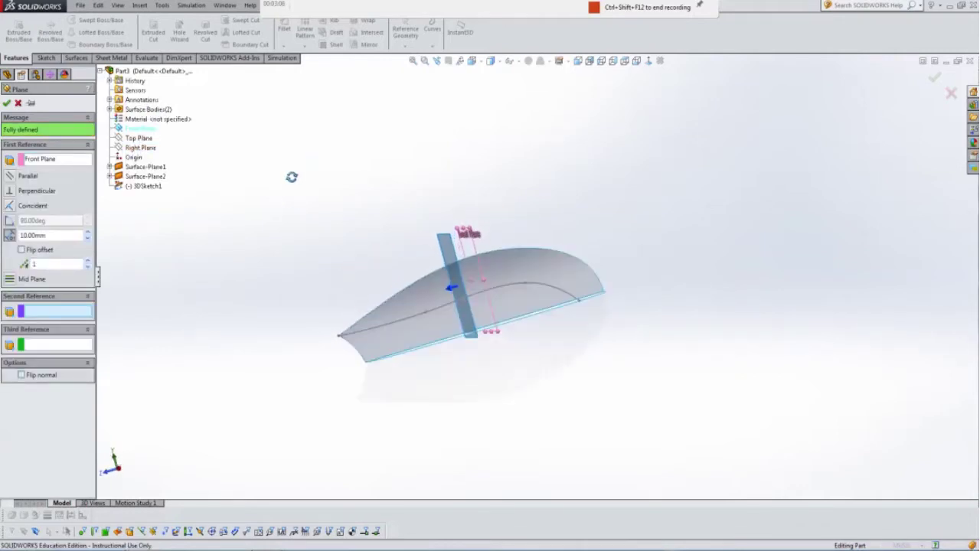
left_click(22, 251)
mouse_move(183, 231)
middle_mouse_down()
mouse_move(171, 232)
mouse_move(183, 230)
middle_mouse_up()
left_click(7, 103)
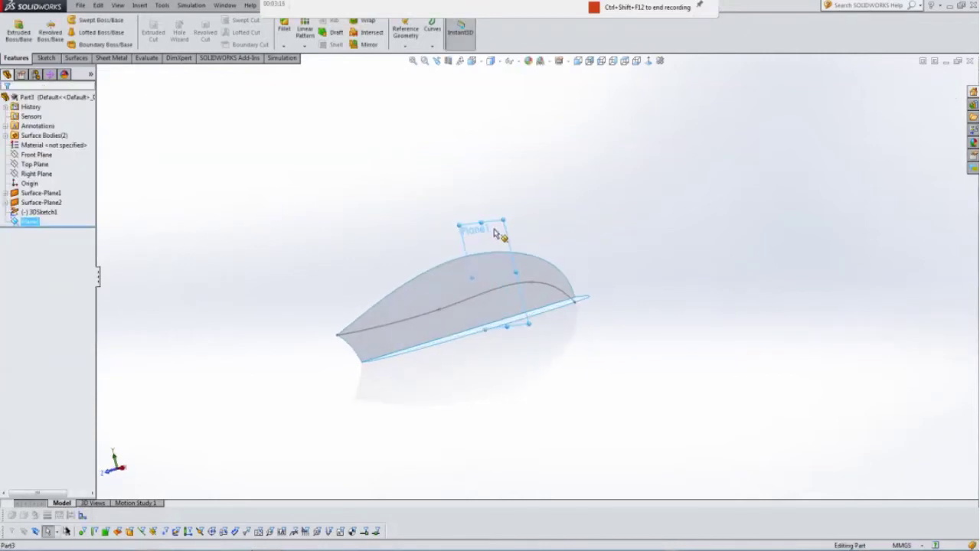
right_click(499, 228)
left_click(546, 217)
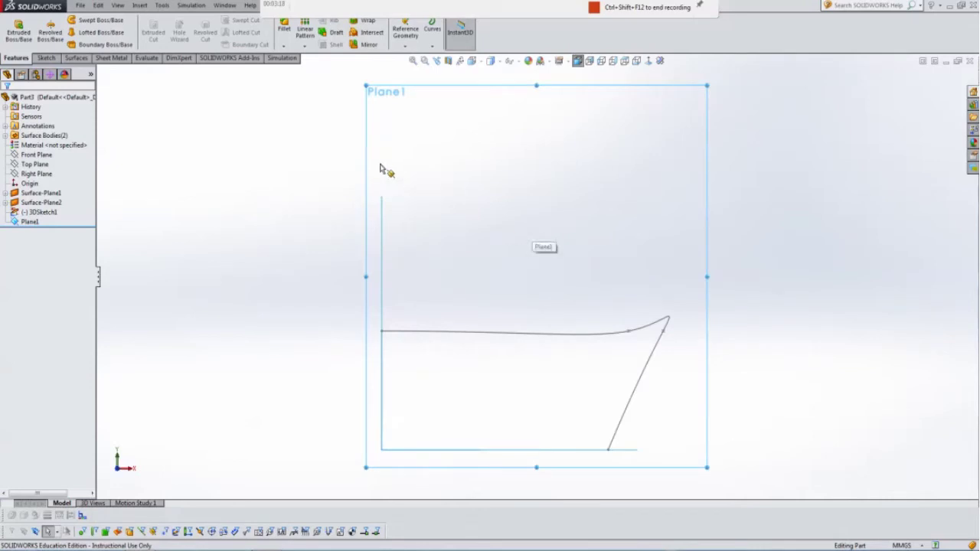
Draw a spline on Plane1 from the bottom line's end to the 3D curve's top endpoint.
left_click(46, 58)
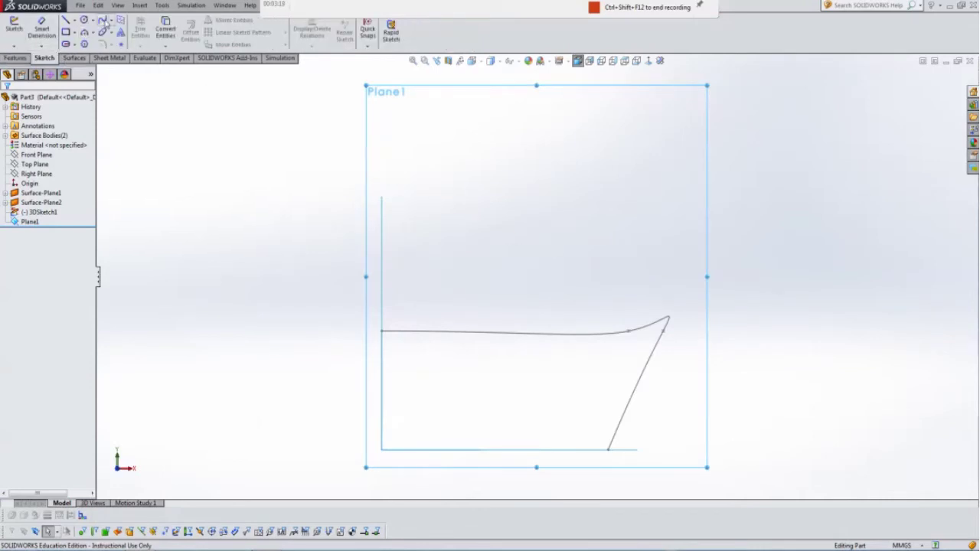
left_click(103, 21)
scroll(687, 428, "down", 2)
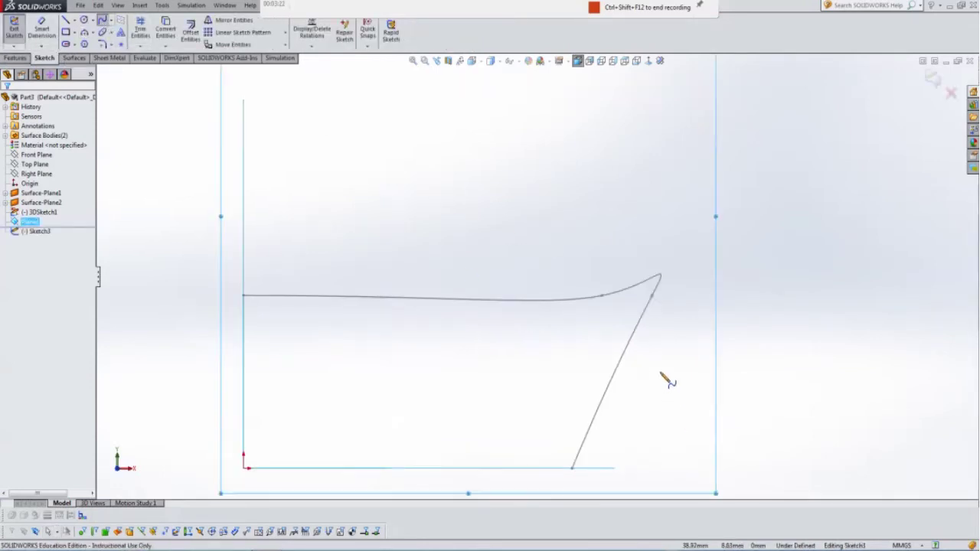
left_click(625, 467)
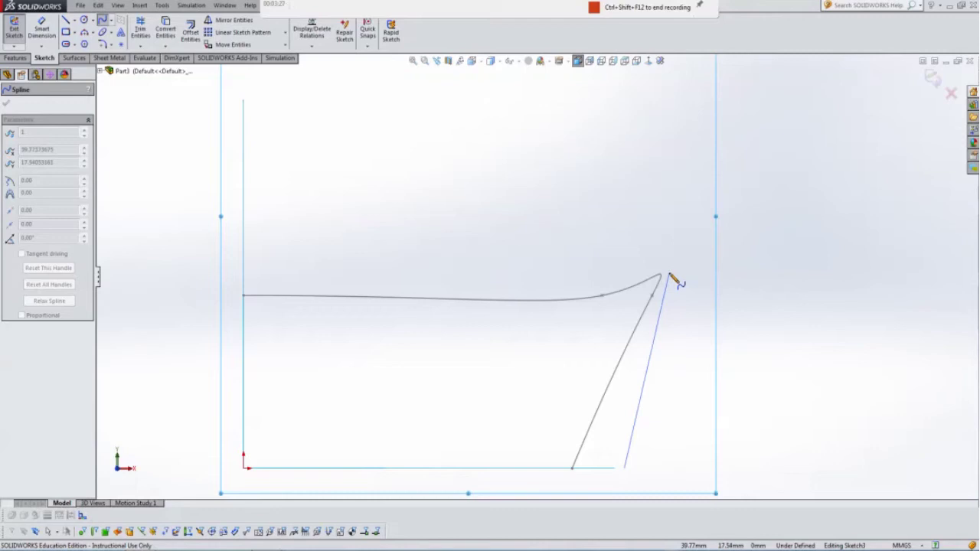
double_click(663, 276)
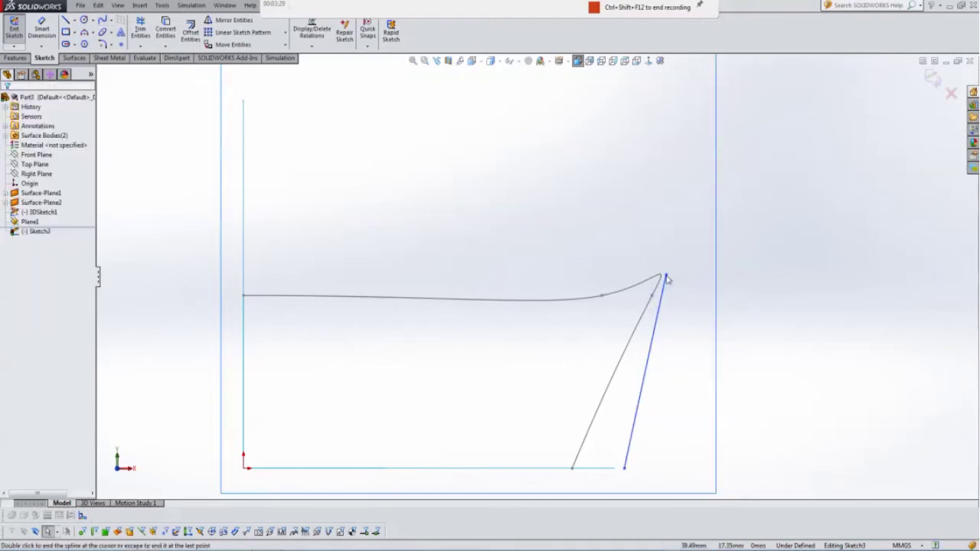
Pierce the spline's top endpoint onto the 3D spline.
scroll(678, 294, "up", 2)
mouse_move(678, 293)
middle_mouse_down()
mouse_move(658, 286)
mouse_move(652, 302)
middle_mouse_up()
scroll(648, 276, "down", 5)
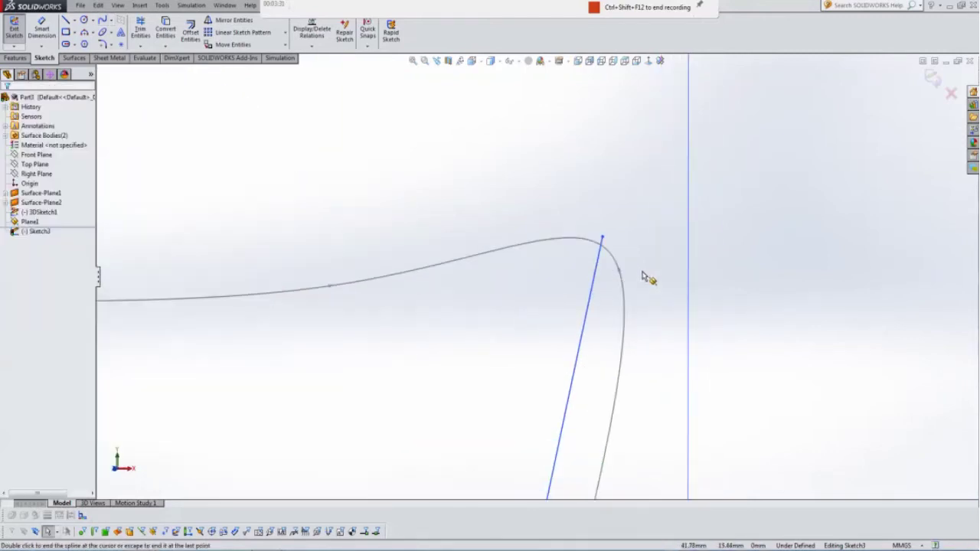
left_click(535, 218)
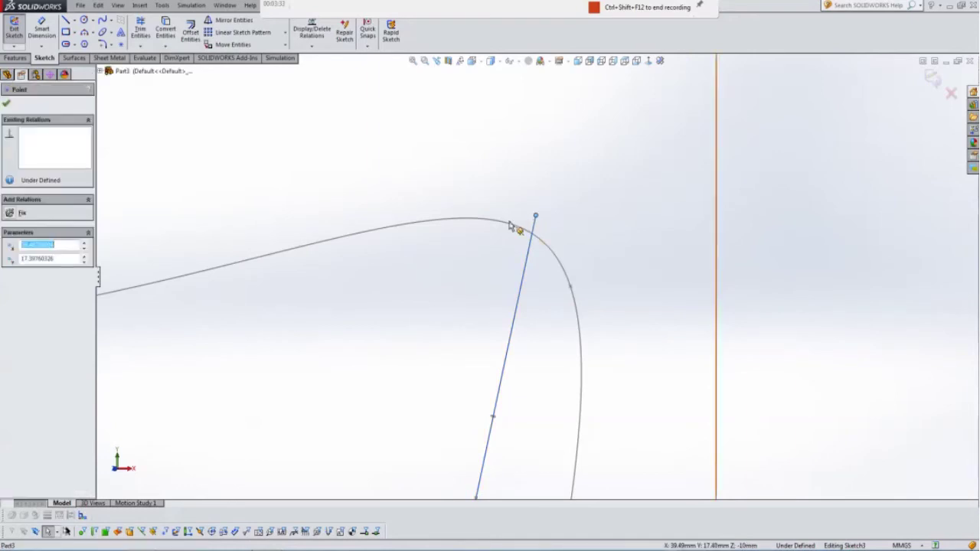
left_click(508, 222, "ctrl")
left_click(23, 287)
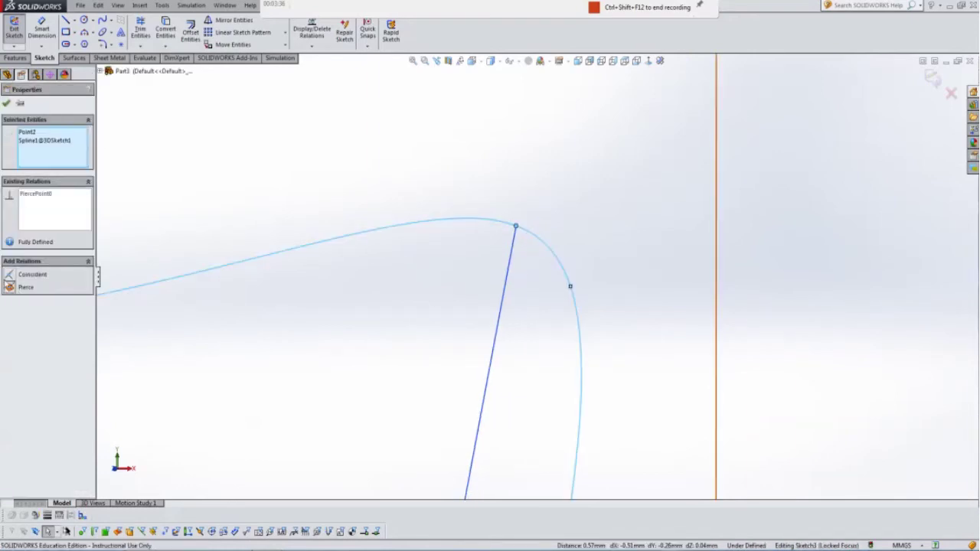
left_click(7, 103)
Pierce the spline's bottom endpoint onto the surface edge and add Plane1's intersection curves.
middle_click_drag(339, 321, 449, 429)
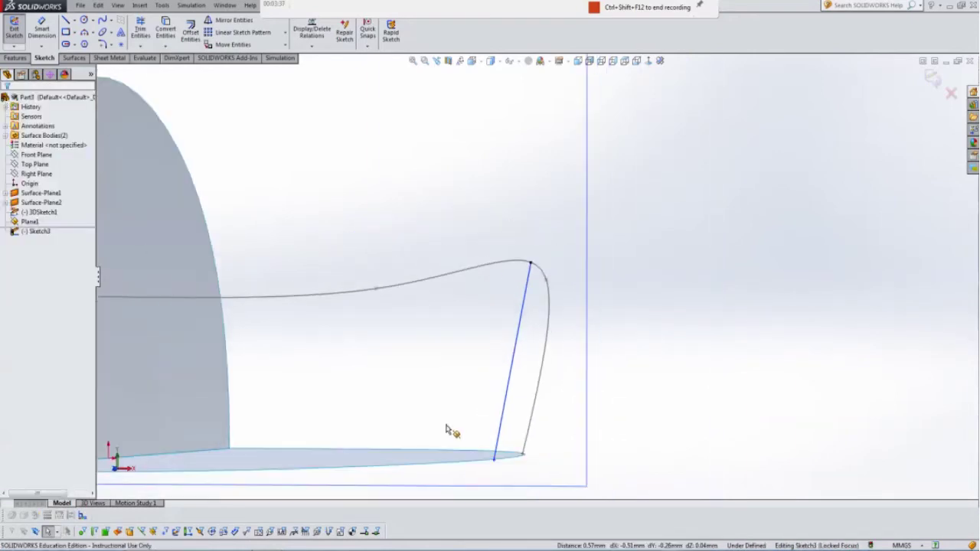
scroll(525, 446, "down", 5)
scroll(515, 350, "down", 3)
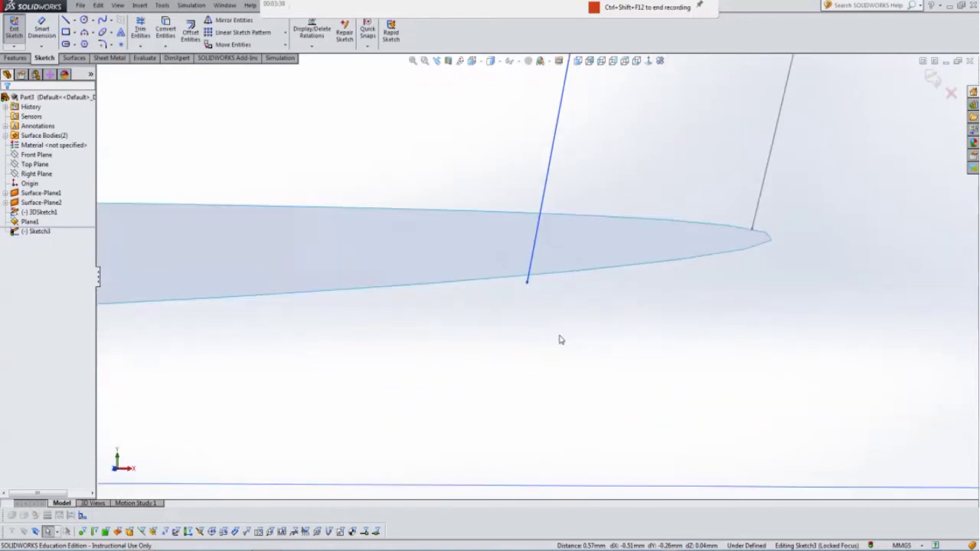
left_click(526, 285)
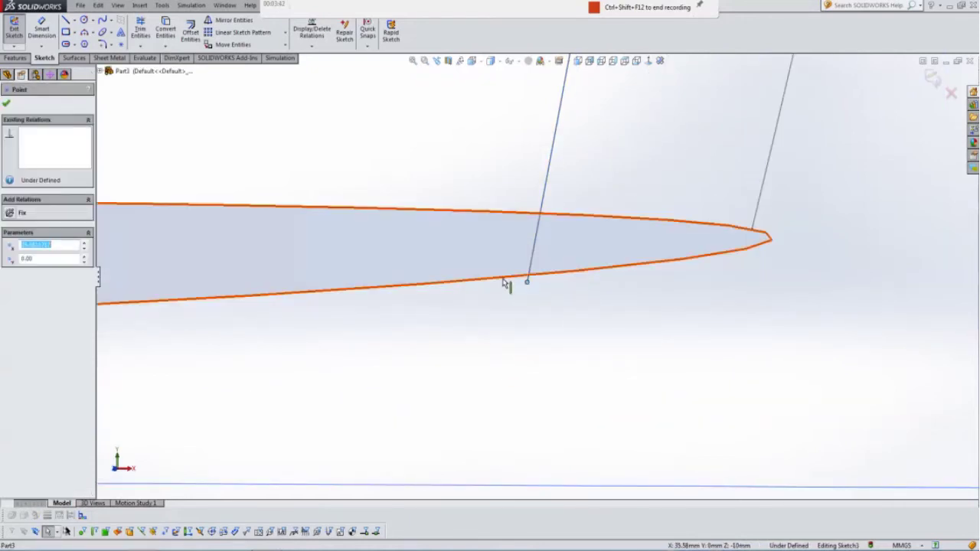
left_click(505, 281, "ctrl")
left_click(12, 314)
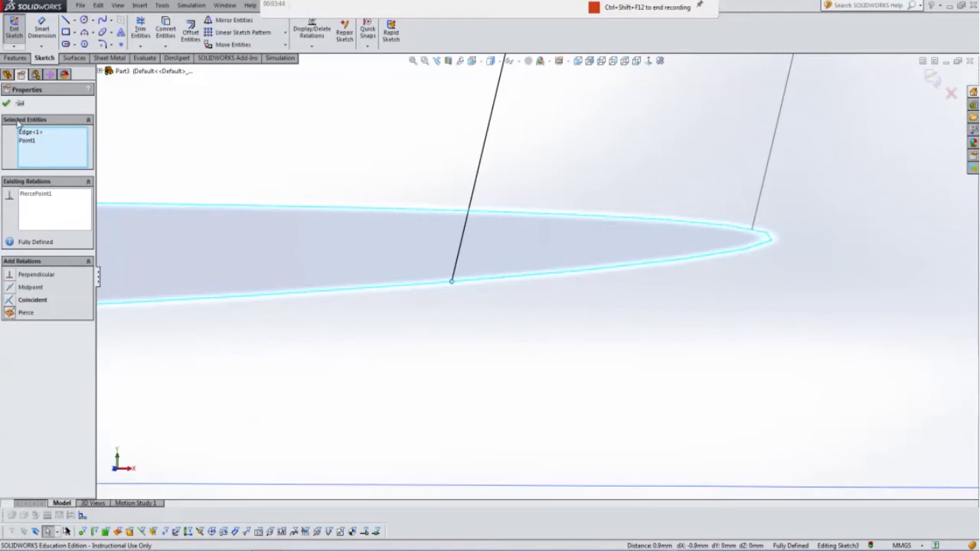
left_click(6, 104)
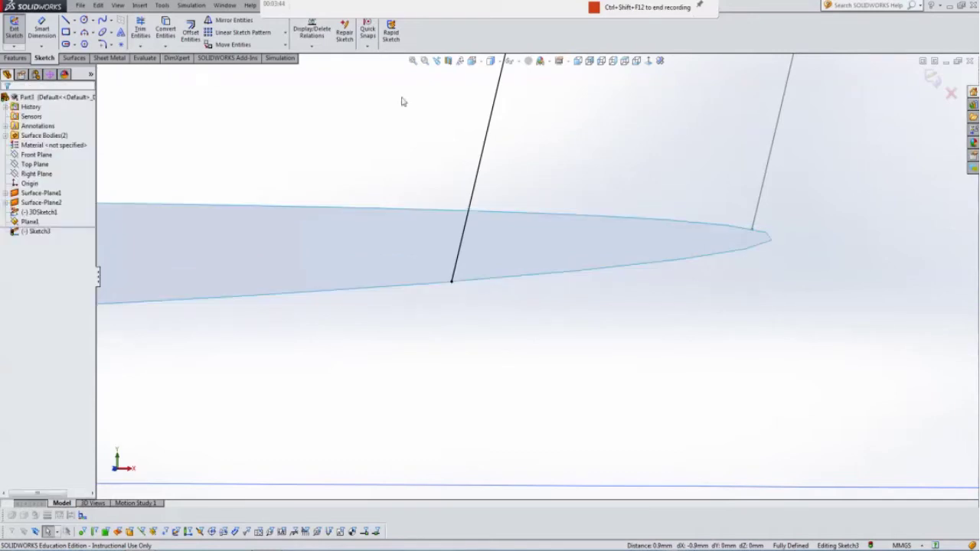
left_click(648, 61)
left_click(18, 102)
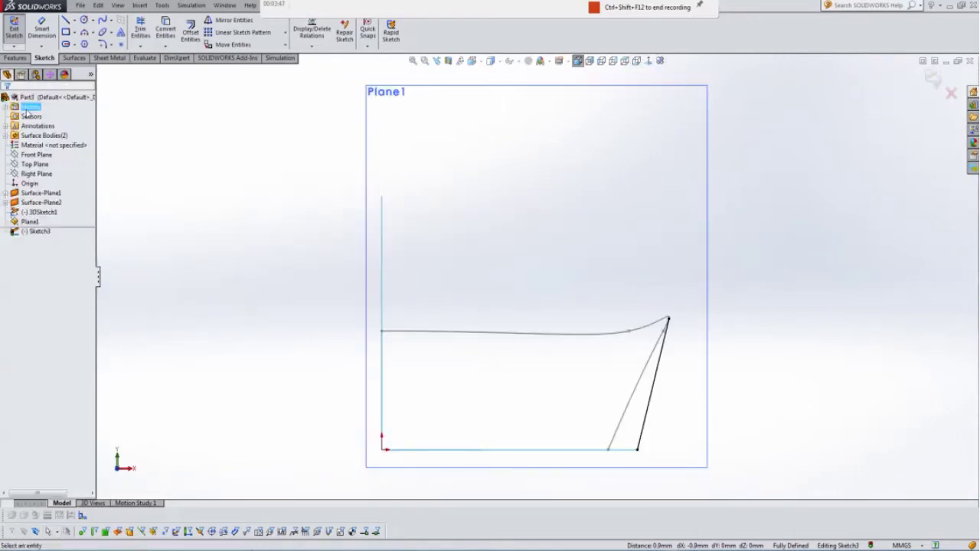
Bend the straight spline into an outward curve and finish editing it.
scroll(628, 343, "down", 3)
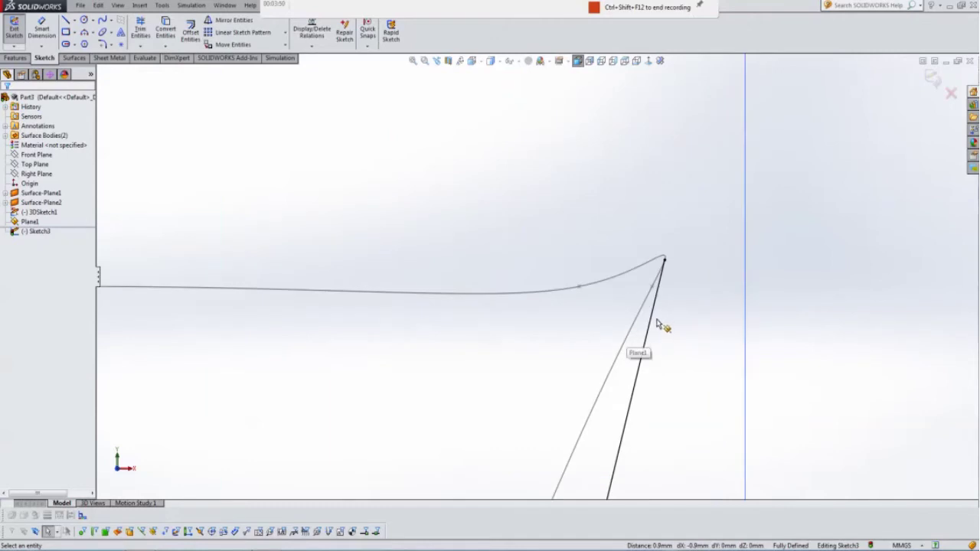
left_click(648, 331)
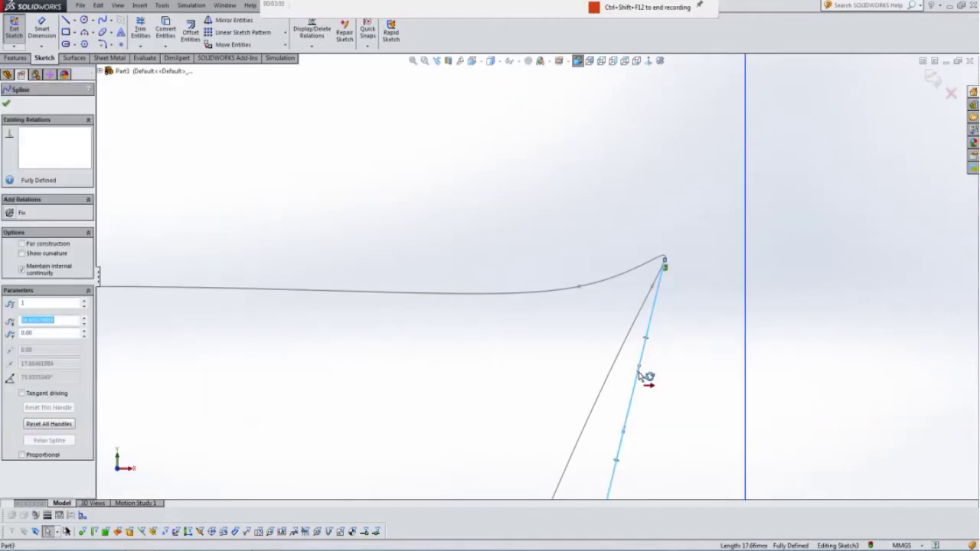
left_click_drag(642, 375, 682, 414)
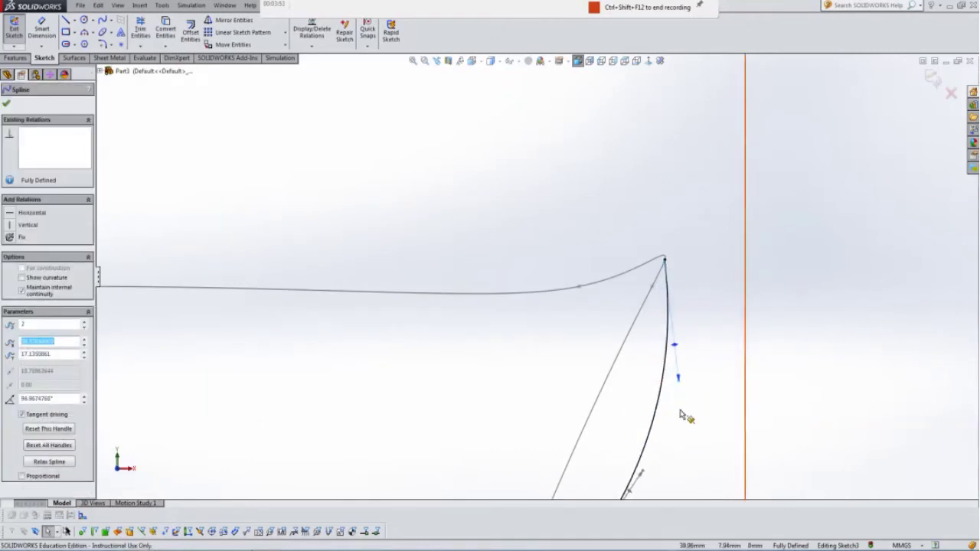
scroll(681, 415, "up", 3)
scroll(640, 409, "down", 1)
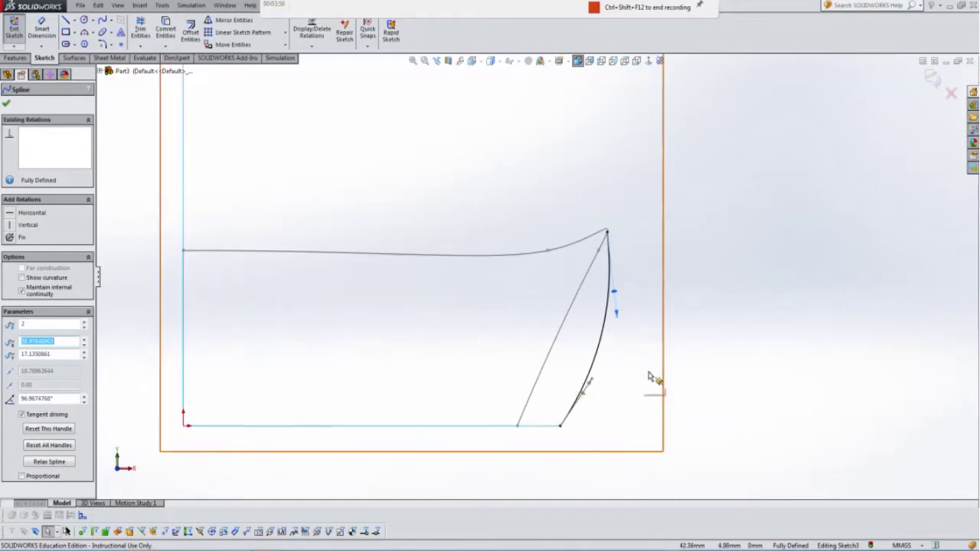
mouse_move(667, 372)
middle_mouse_down()
mouse_move(623, 367)
mouse_move(641, 367)
mouse_move(638, 375)
middle_mouse_up()
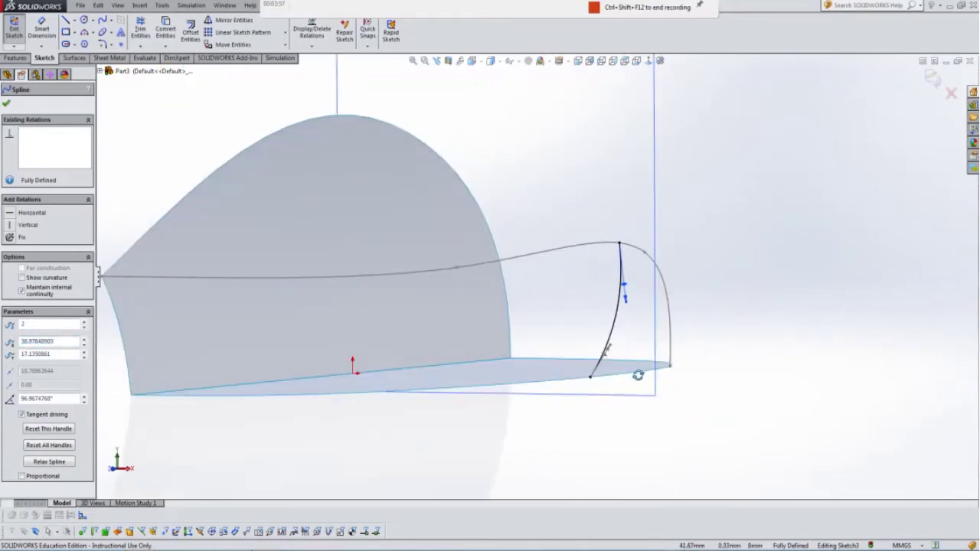
left_click(10, 105)
Exit Sketch3, keeping the changes, and hide Plane1.
key("z")
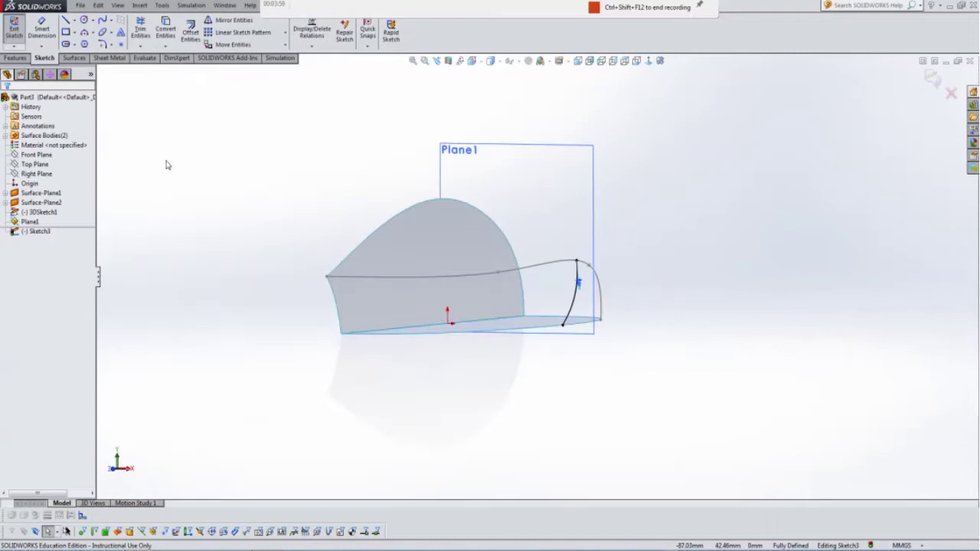
mouse_move(597, 184)
middle_mouse_down()
mouse_move(628, 186)
mouse_move(579, 188)
middle_mouse_up()
right_click(580, 188)
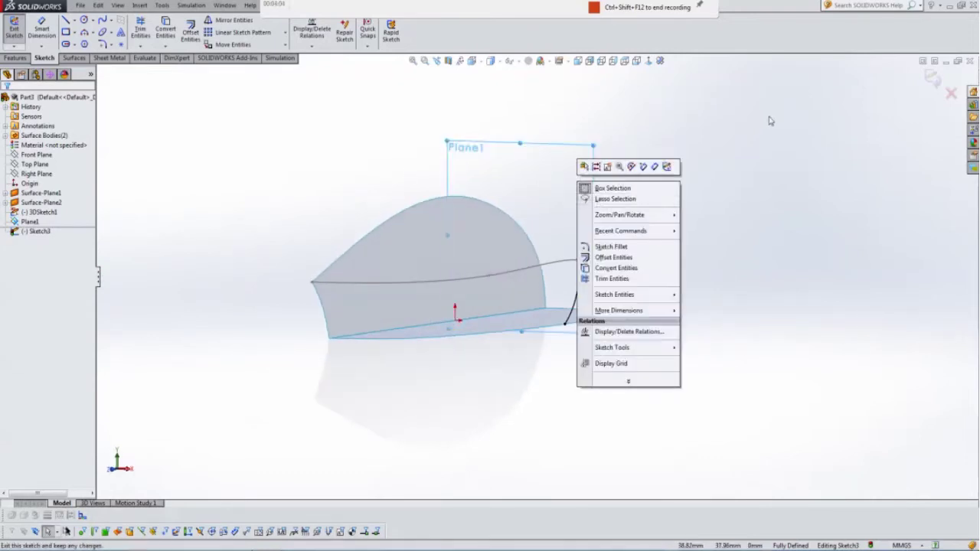
key("Escape")
left_click(930, 81)
right_click(575, 144)
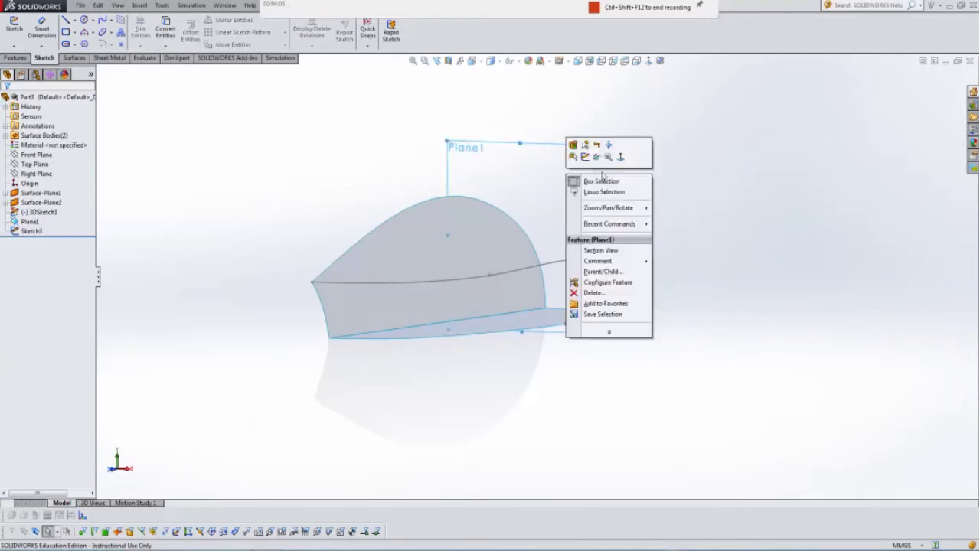
left_click(599, 161)
middle_click_drag(548, 151, 550, 154)
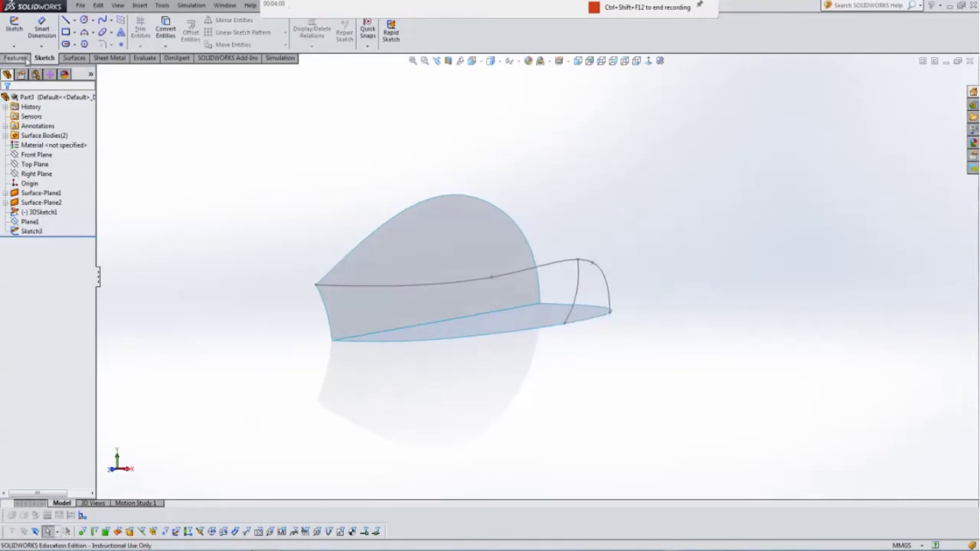
Create Surface-Loft1 with the front side edge and Sketch3 as profiles, and the lower edge and 3DSketch1 as guides.
left_click(74, 58)
left_click(96, 32)
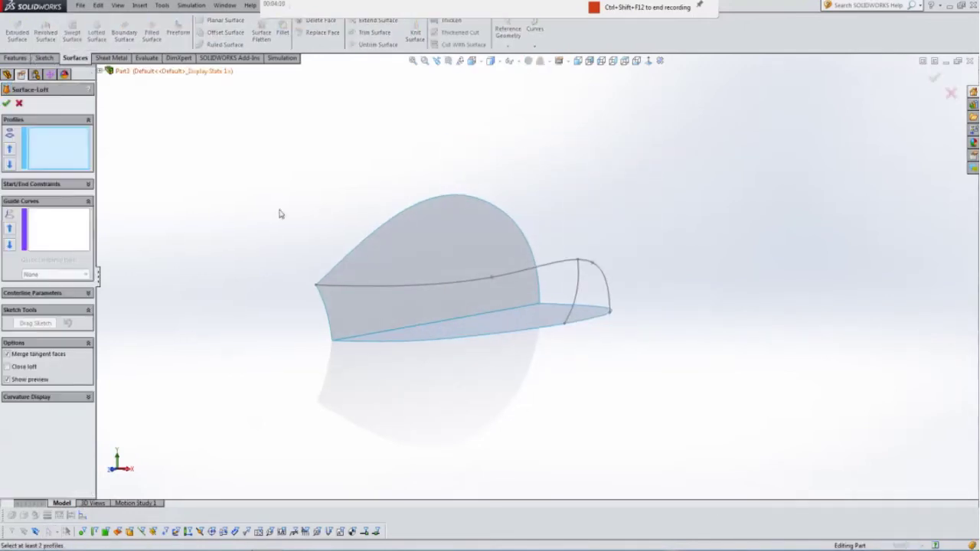
scroll(295, 263, "down", 2)
left_click(346, 330)
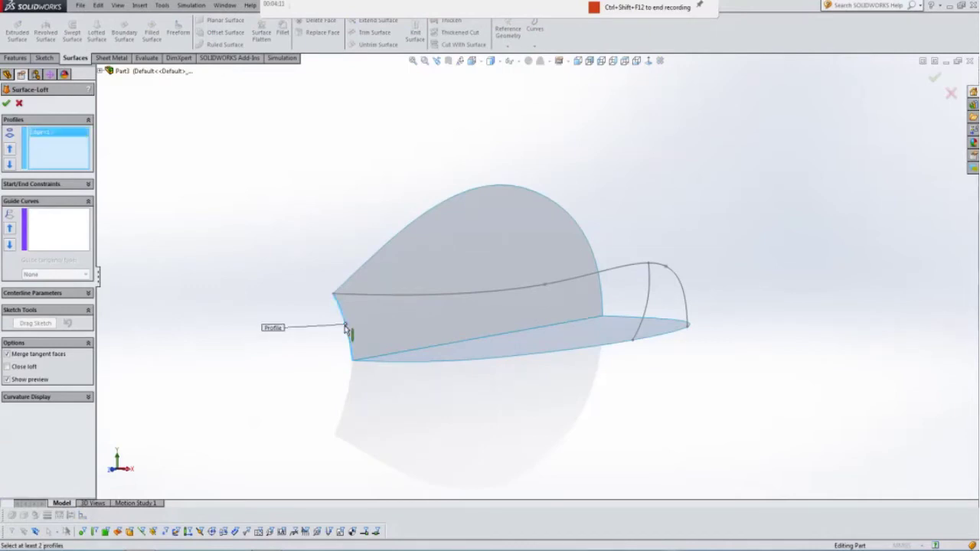
left_click(642, 324)
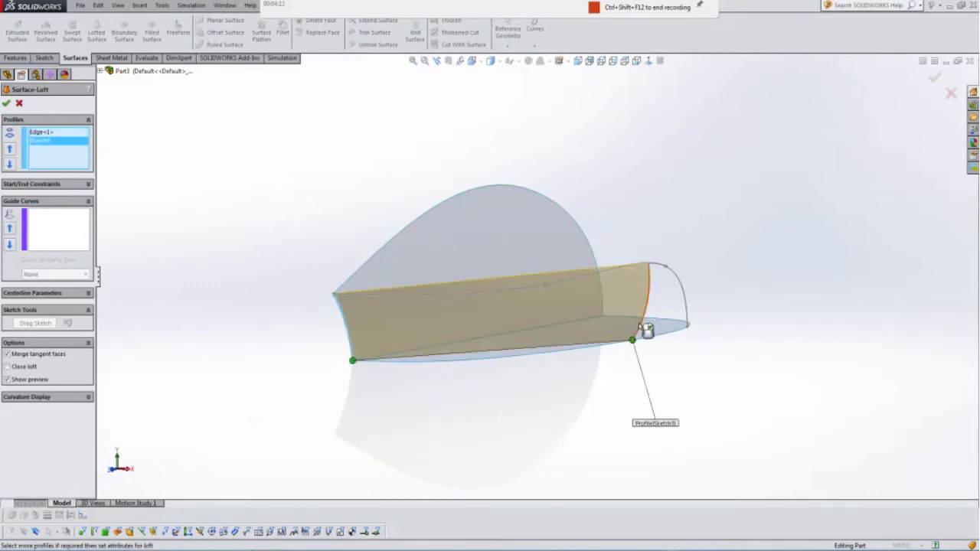
middle_click_drag(579, 366, 586, 408)
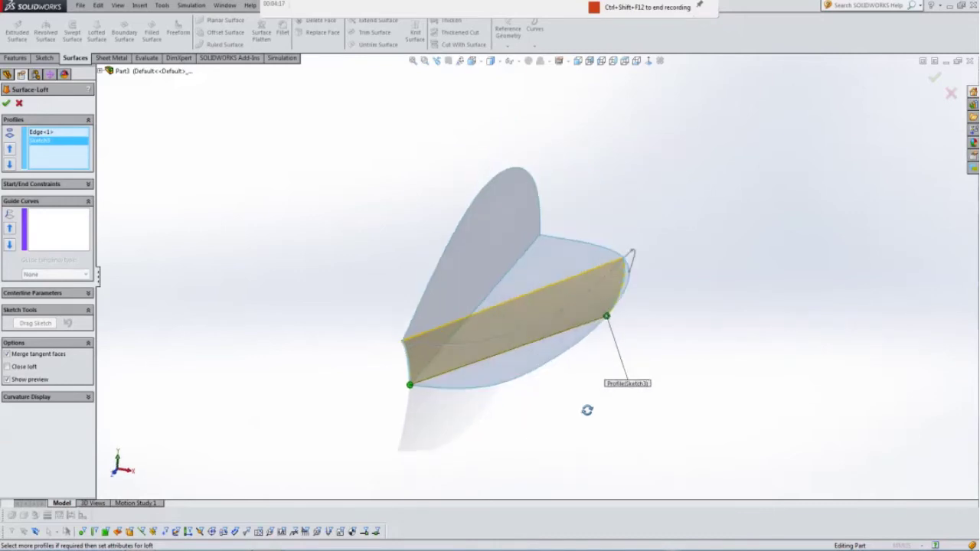
left_click(61, 248)
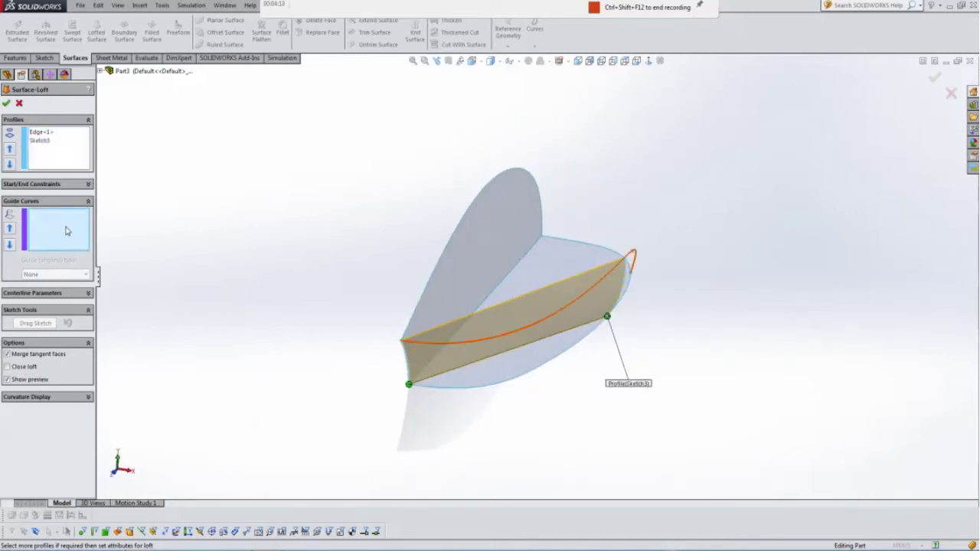
left_click(510, 389)
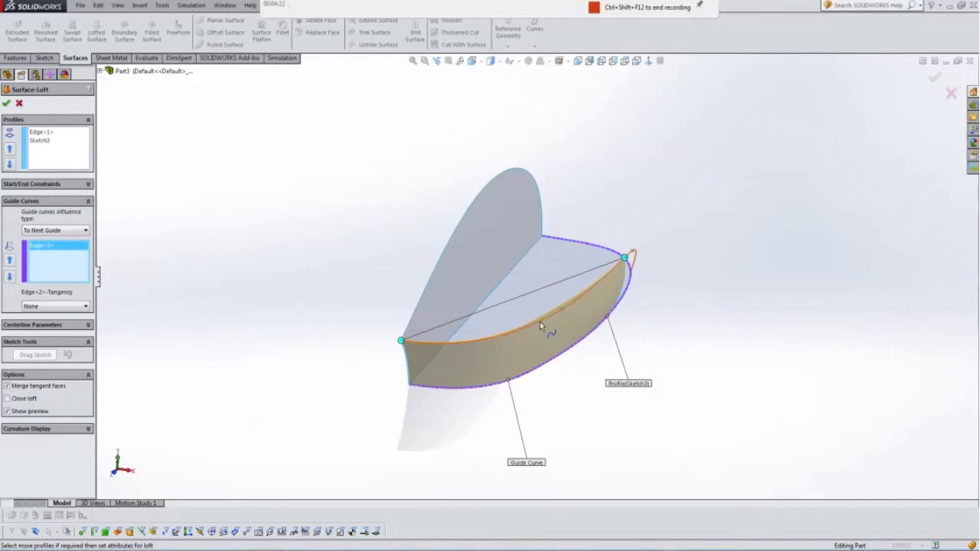
left_click(540, 326)
middle_click_drag(545, 329, 593, 295)
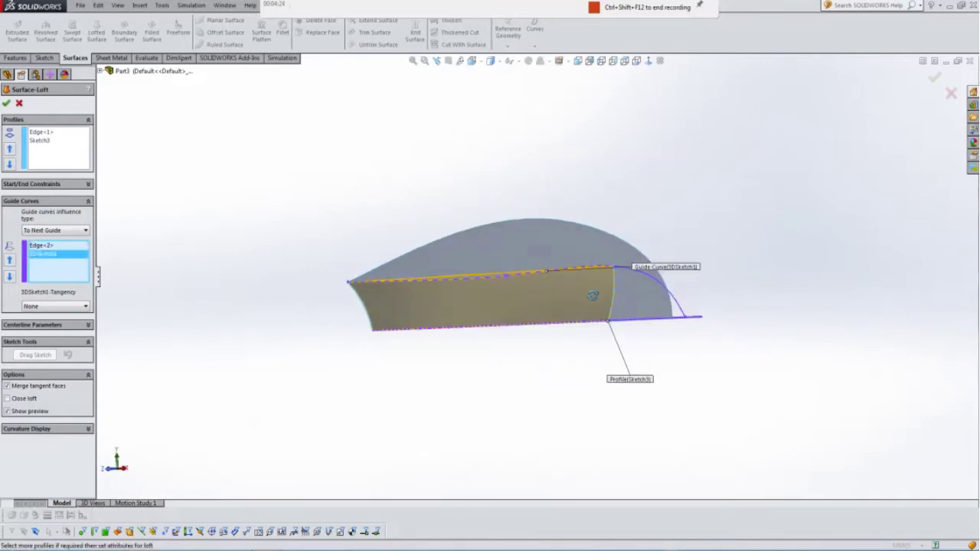
left_click(6, 104)
middle_click_drag(243, 206, 247, 247)
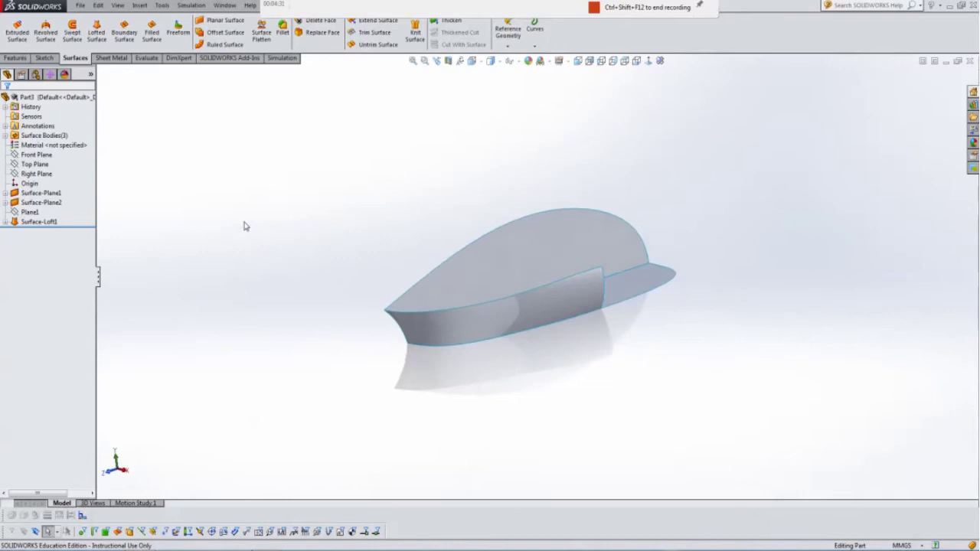
Create Plane2 offset 10.00 mm from Plane1, referenced from the flyout tree.
middle_click_drag(357, 192, 373, 180)
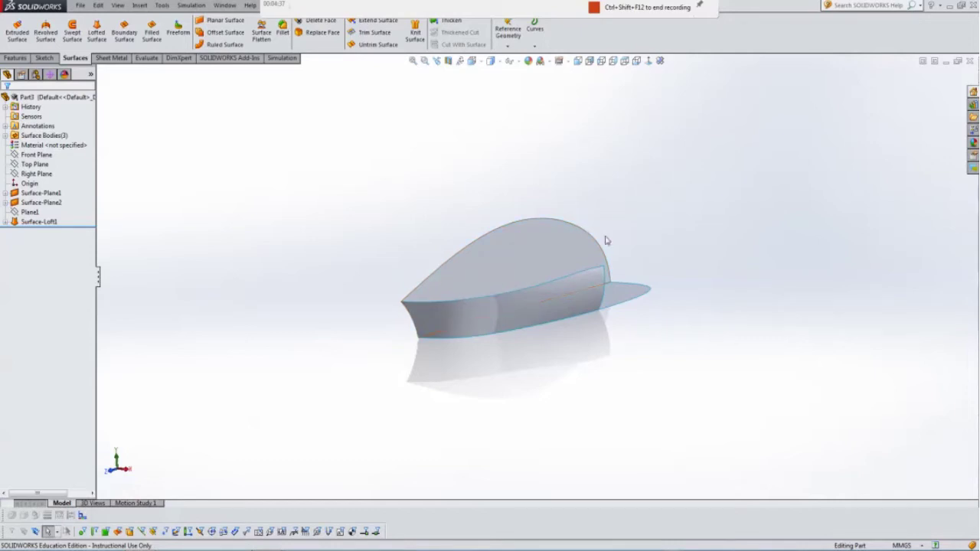
left_click(16, 58)
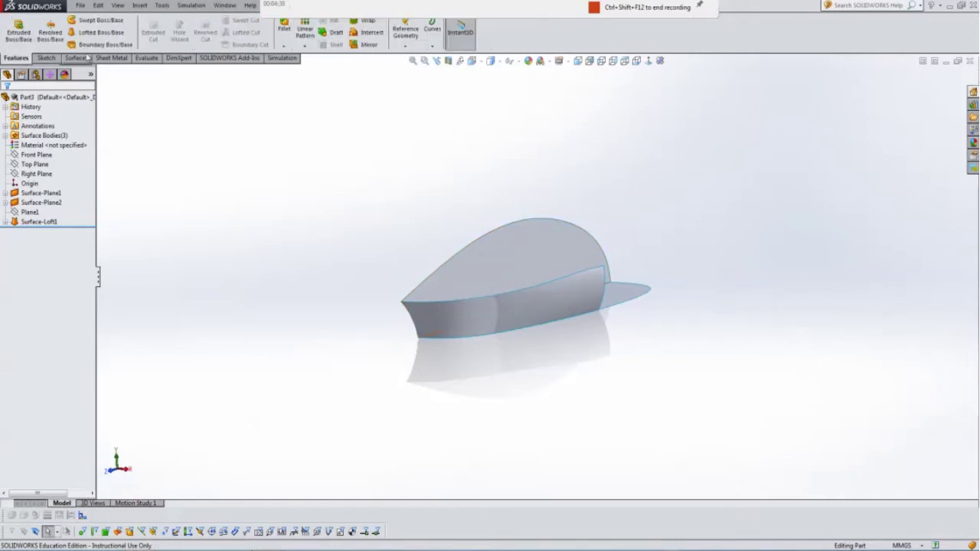
left_click(405, 48)
left_click(421, 59)
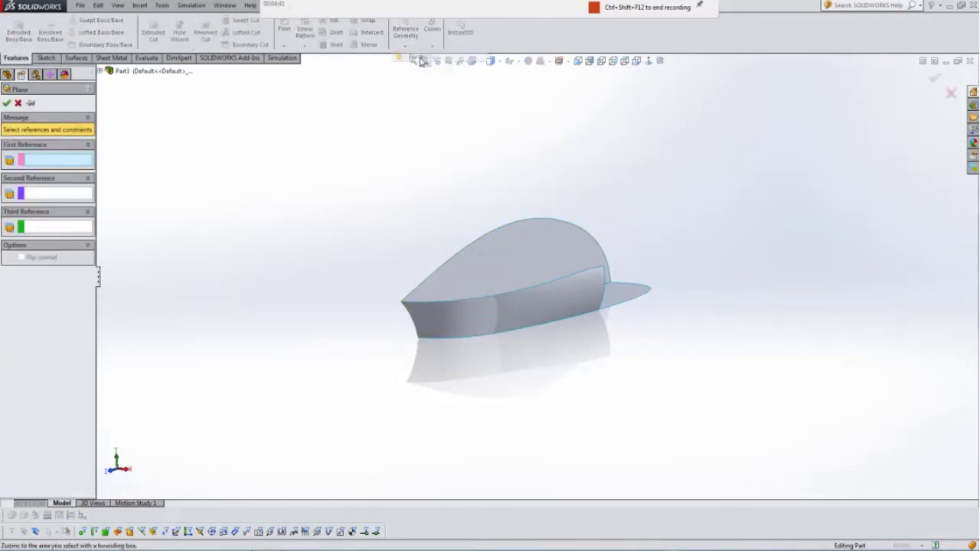
middle_click_drag(497, 265, 502, 230)
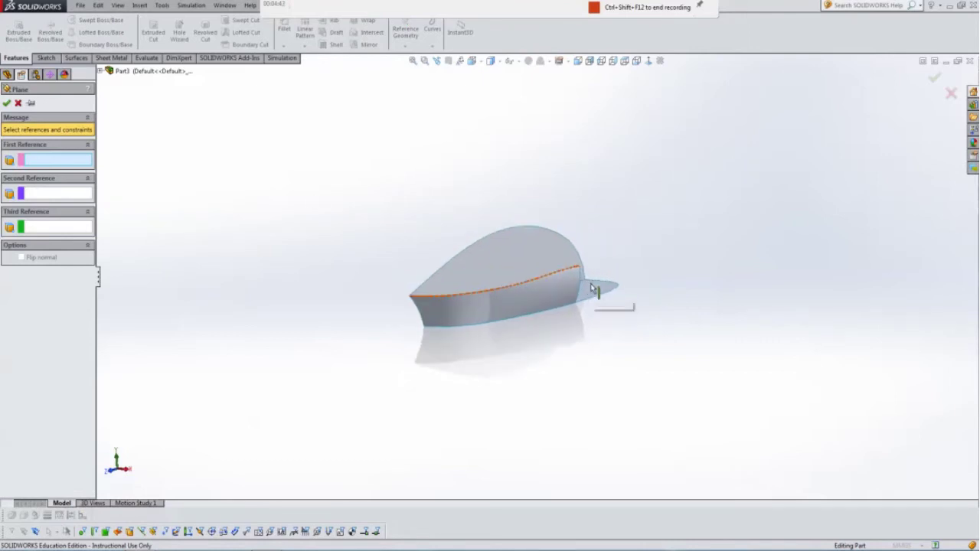
scroll(501, 226, "down", 3)
left_click(101, 71)
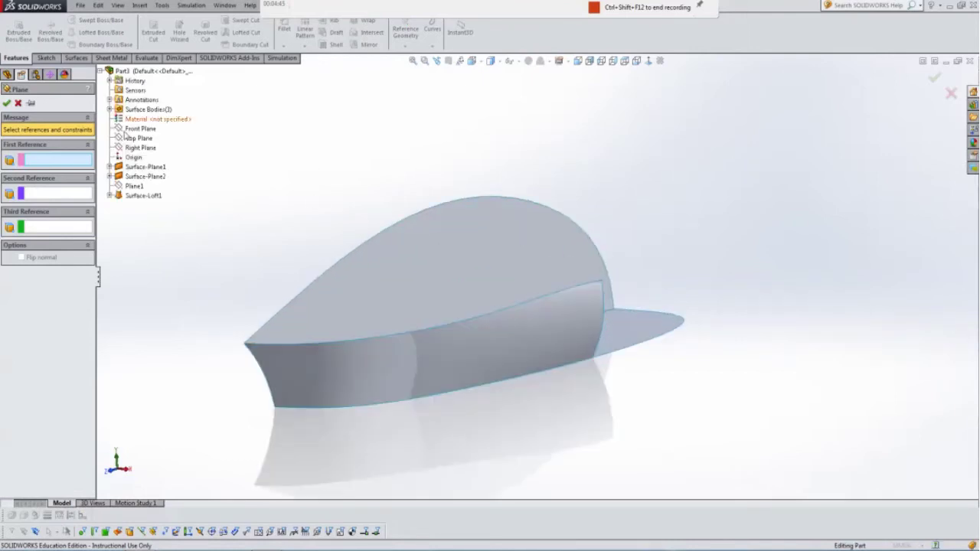
left_click(135, 186)
middle_click_drag(267, 193, 339, 171)
left_click(6, 103)
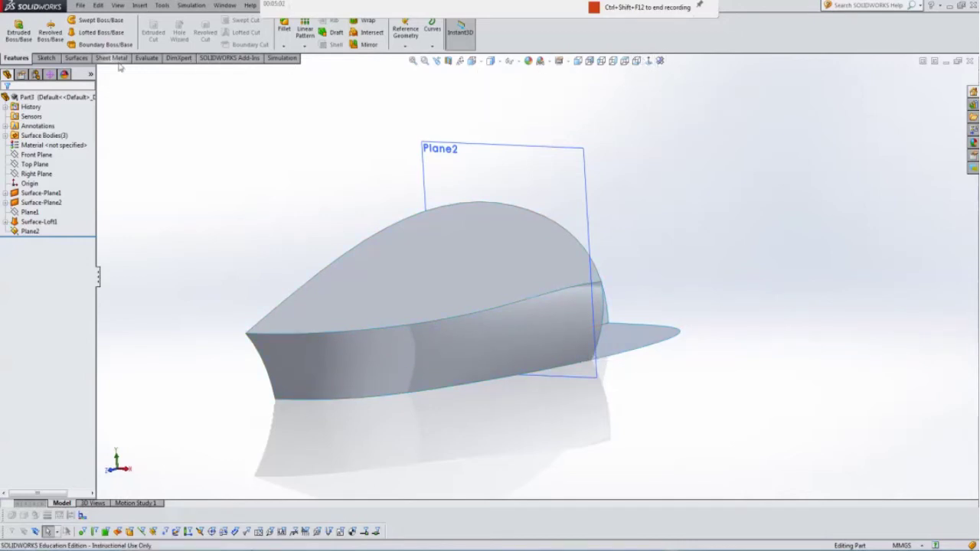
Make an intersection curve between the lofted side face and Plane2.
left_click(45, 58)
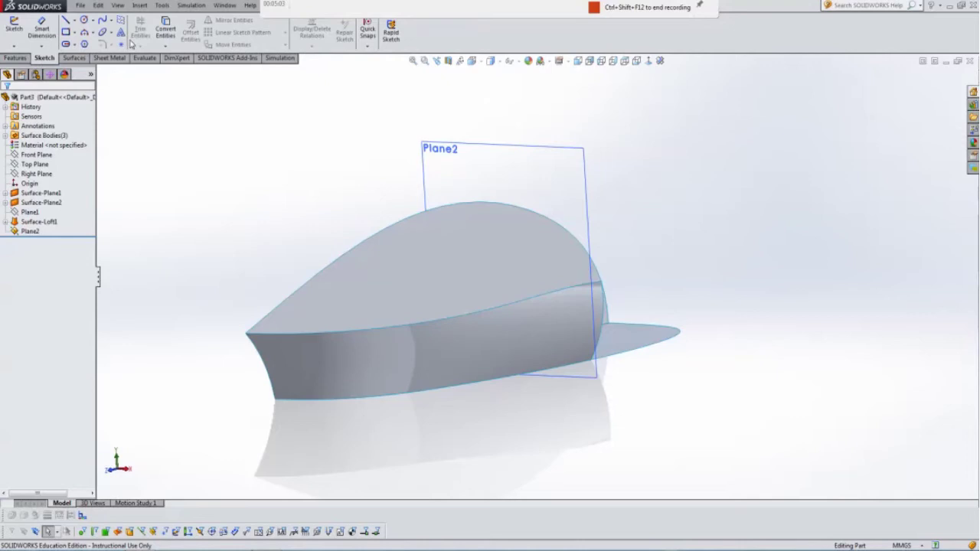
left_click(165, 46)
left_click(199, 61)
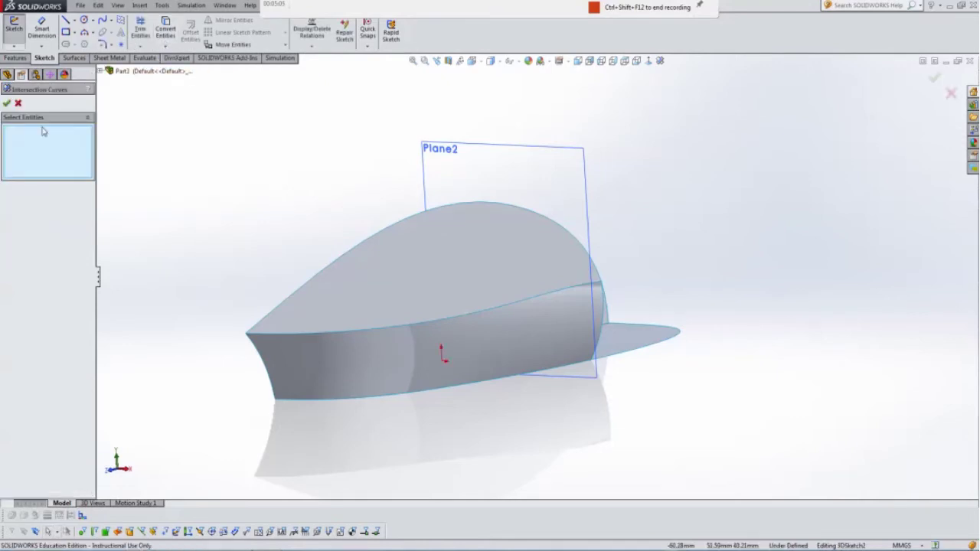
left_click(529, 348)
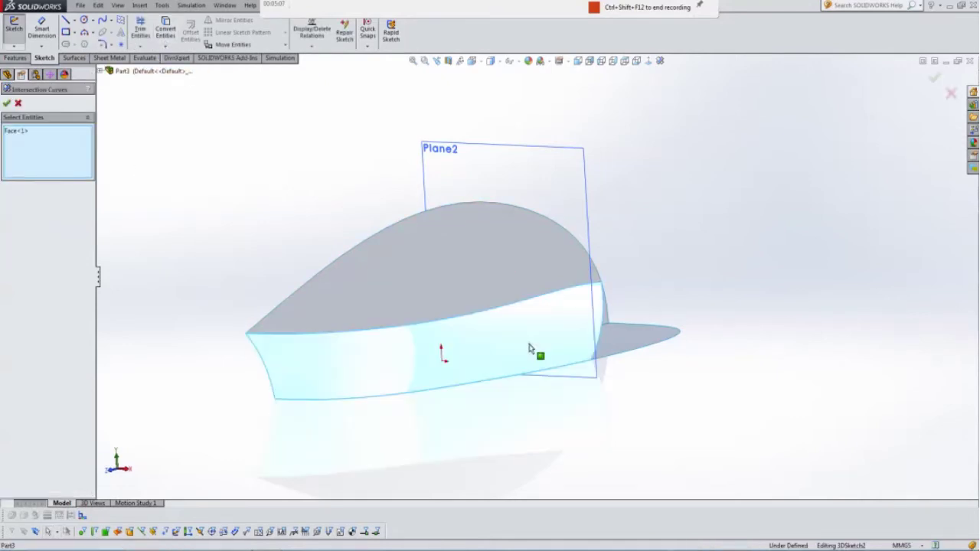
left_click(566, 192)
left_click(6, 103)
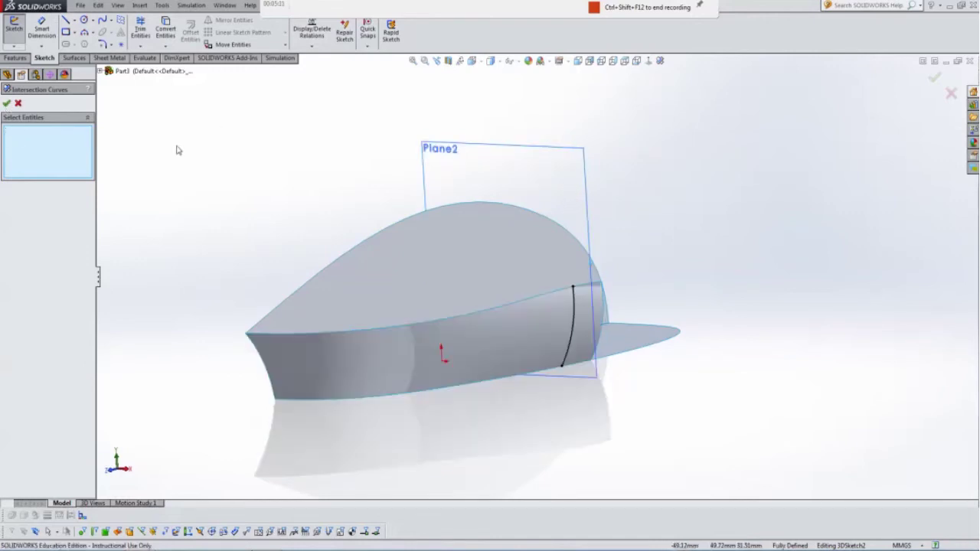
middle_click_drag(571, 285, 612, 276)
left_click(18, 104)
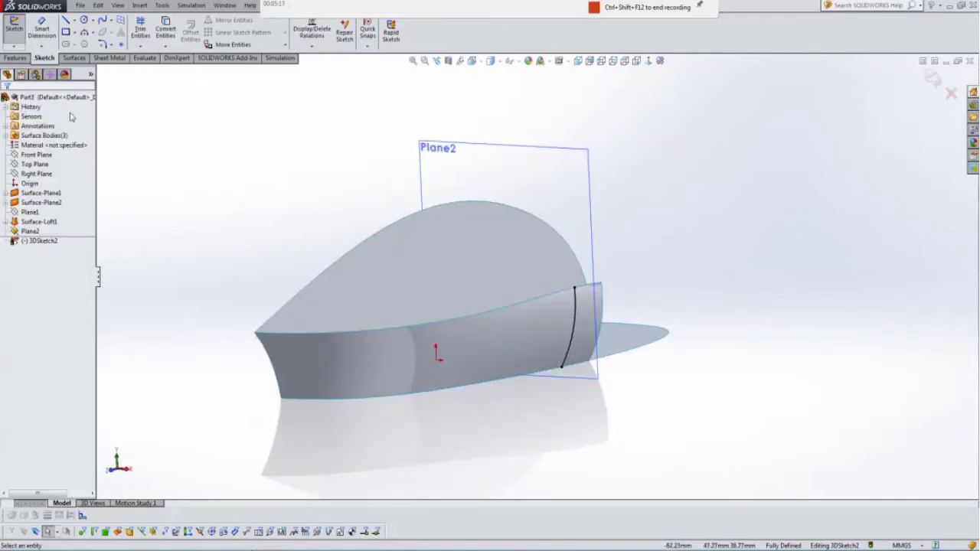
Set the new intersection curve to construction geometry.
right_click(553, 195)
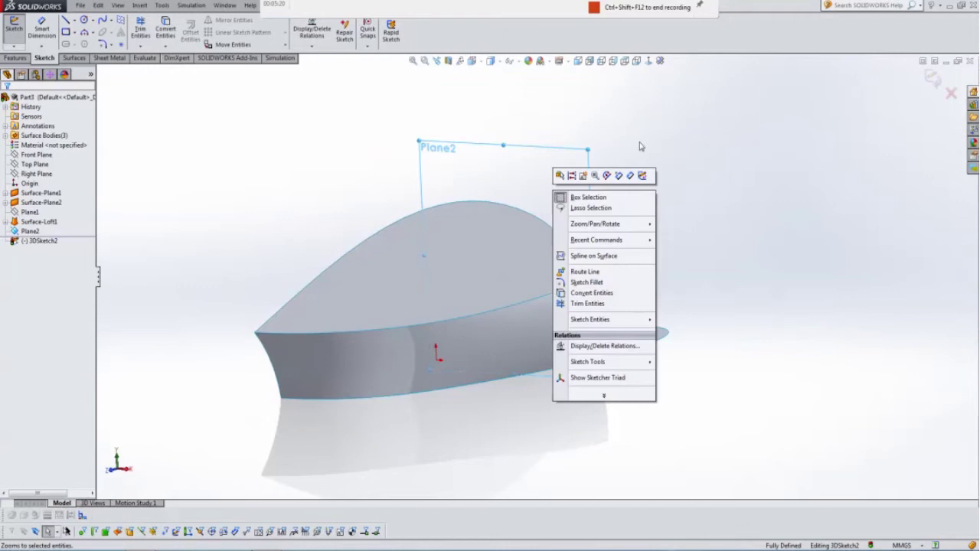
left_click(576, 320)
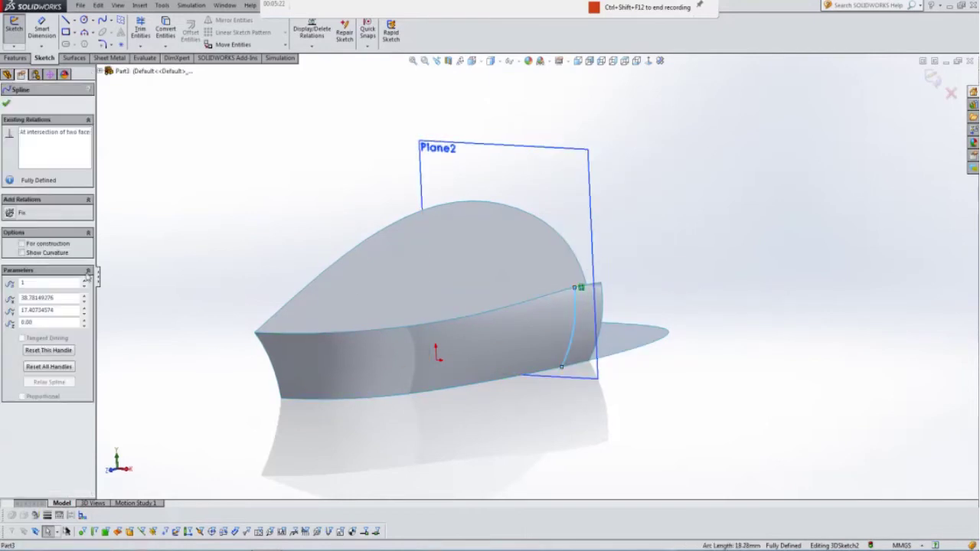
left_click(22, 244)
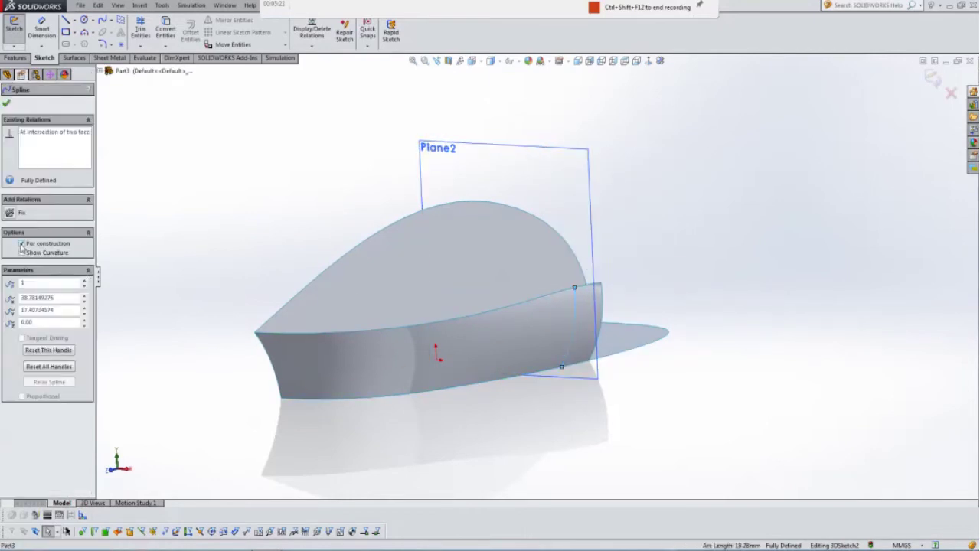
left_click(7, 105)
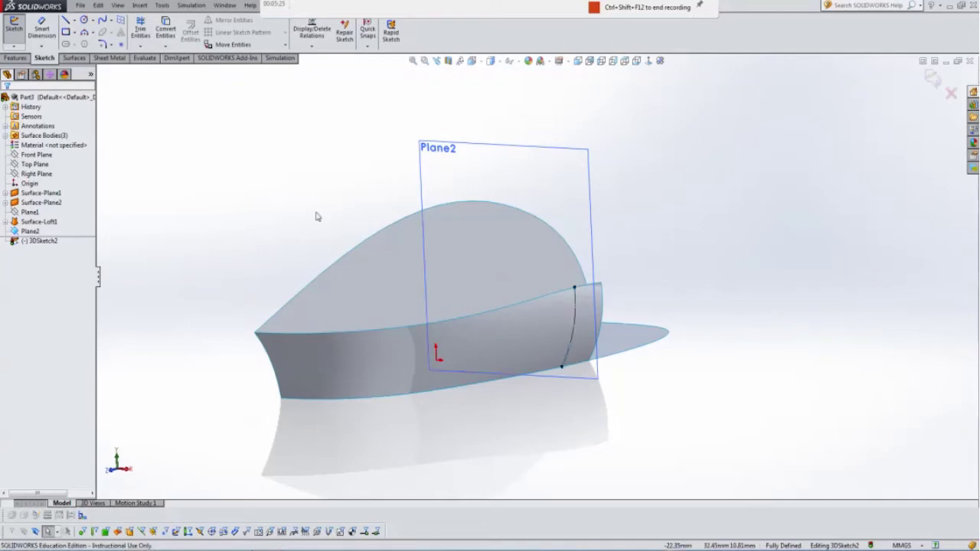
middle_click_drag(299, 210, 411, 212)
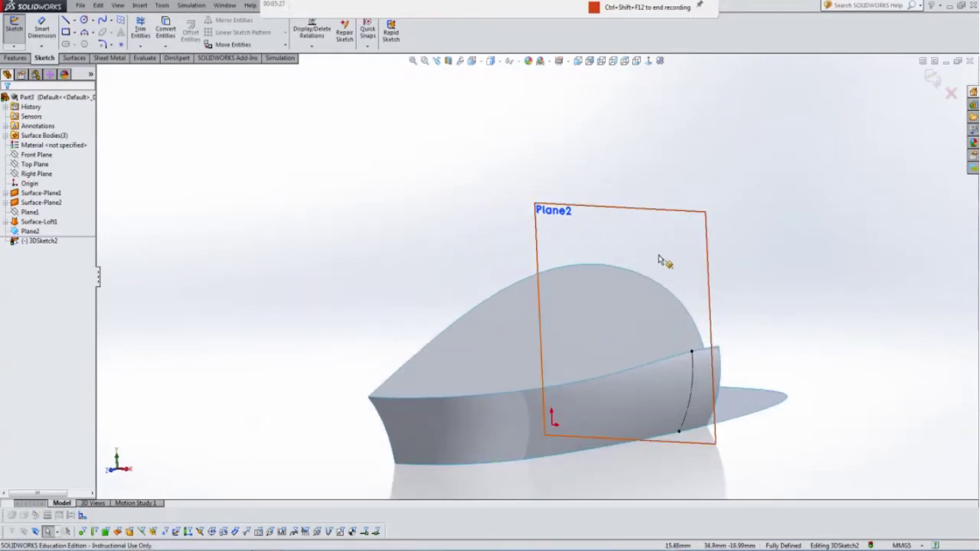
right_click(683, 244)
Start Sketch4 on Plane2 and draw a spline from the tall profile's peak to the surface's top corner.
left_click(932, 78)
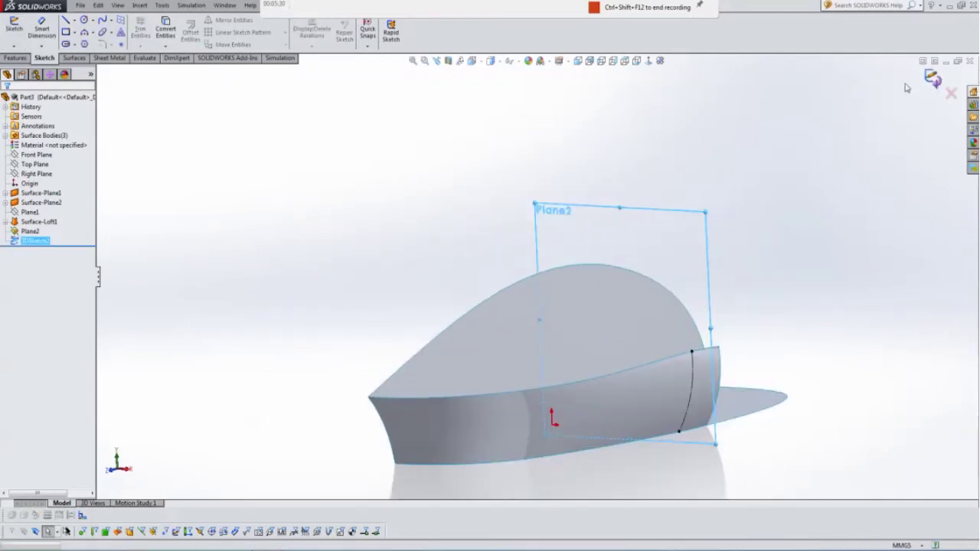
left_click(650, 64)
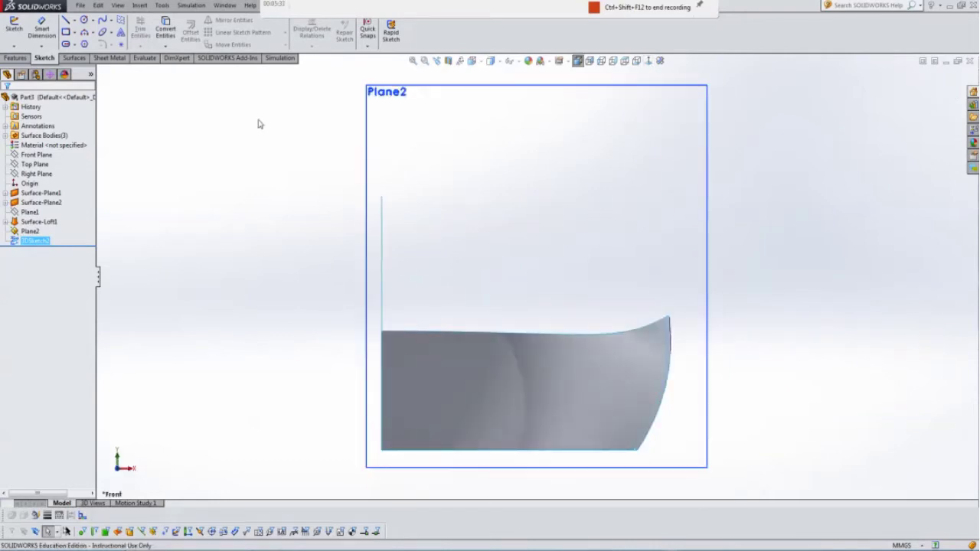
left_click(106, 22)
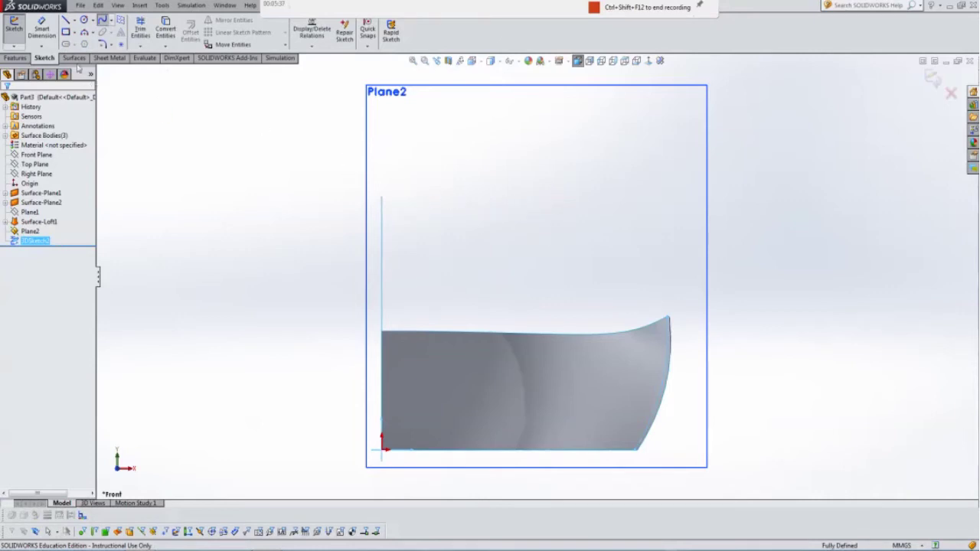
left_click(934, 80)
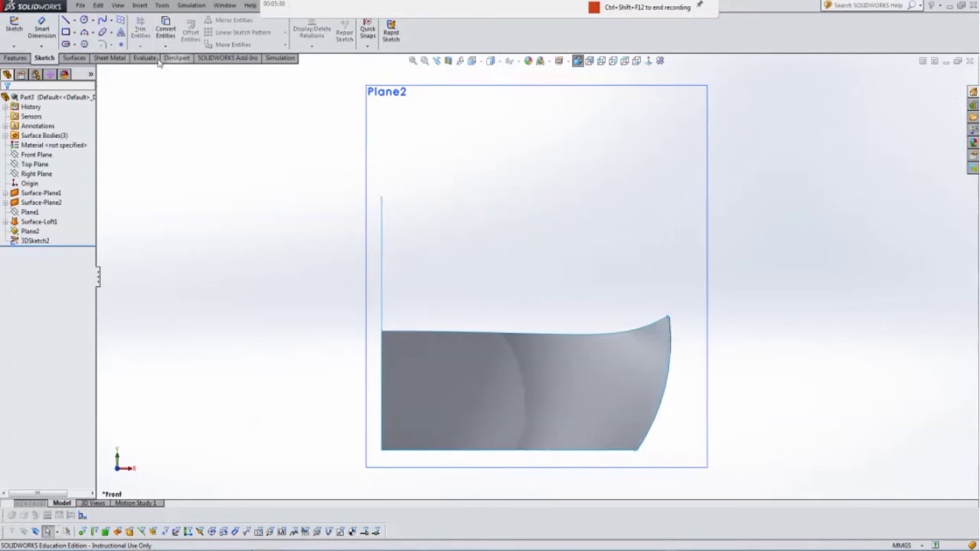
left_click(15, 28)
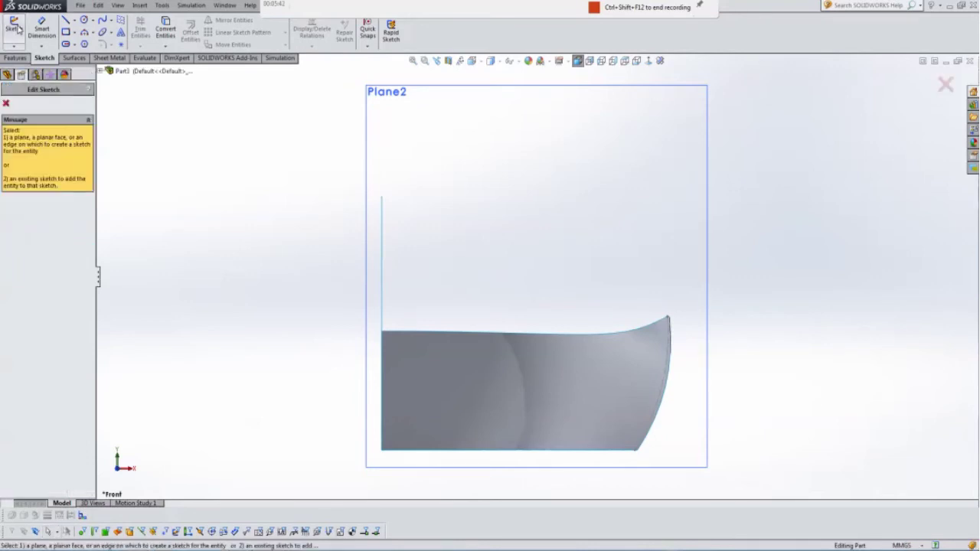
left_click(102, 21)
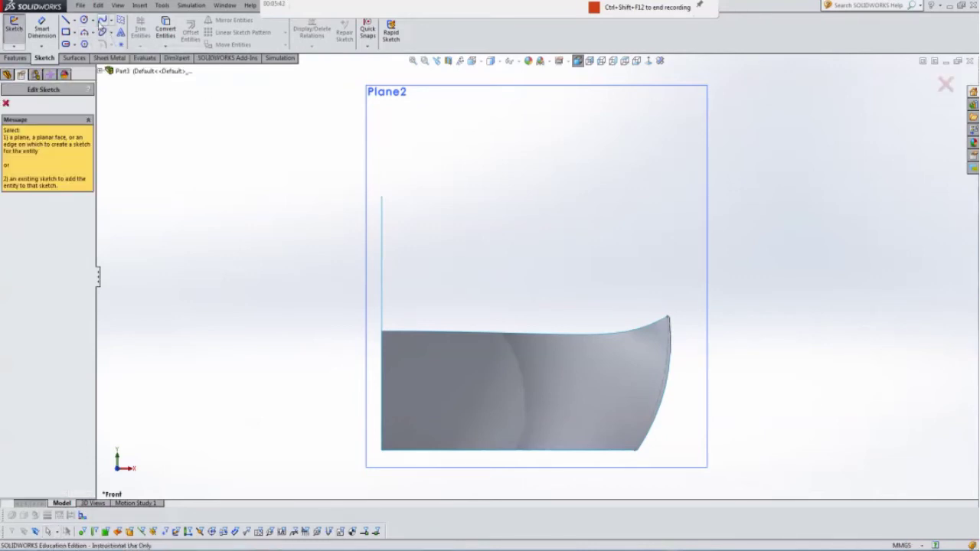
left_click(436, 153)
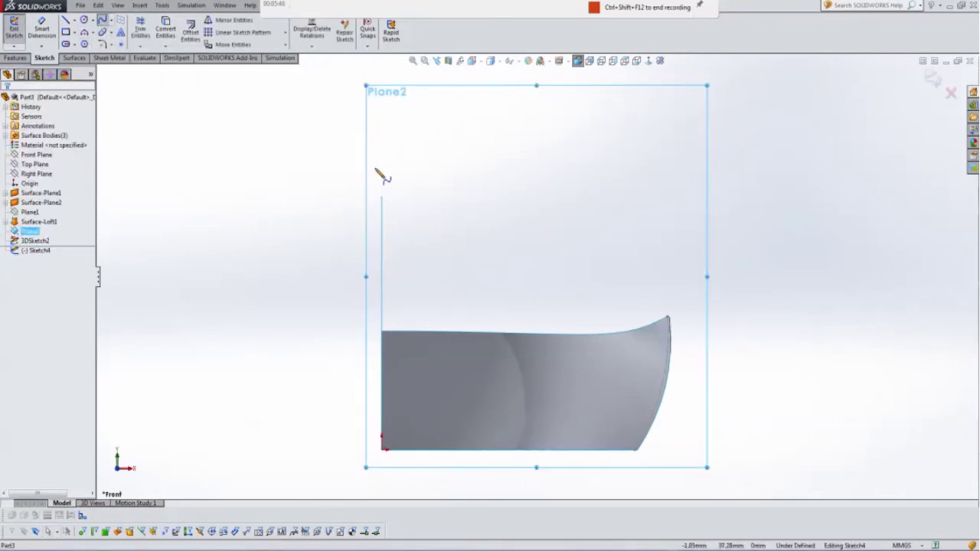
left_click(387, 197)
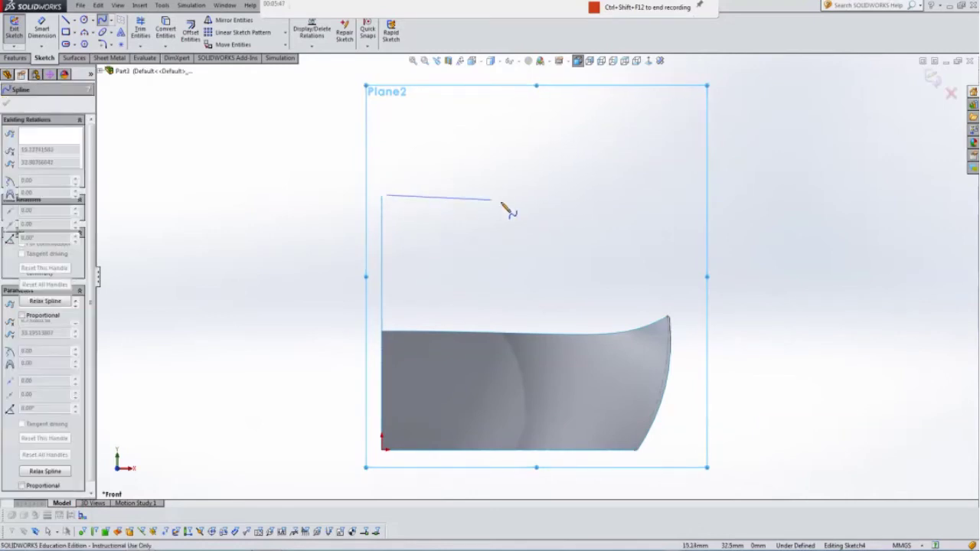
double_click(672, 313)
scroll(676, 311, "down", 5)
scroll(672, 312, "down", 3)
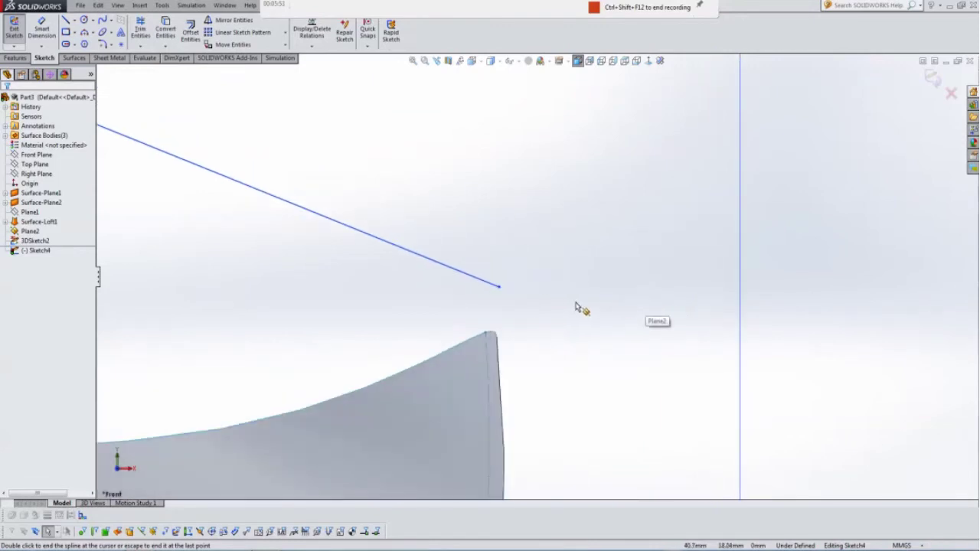
mouse_move(582, 309)
middle_mouse_down()
mouse_move(562, 306)
mouse_move(564, 314)
middle_mouse_up()
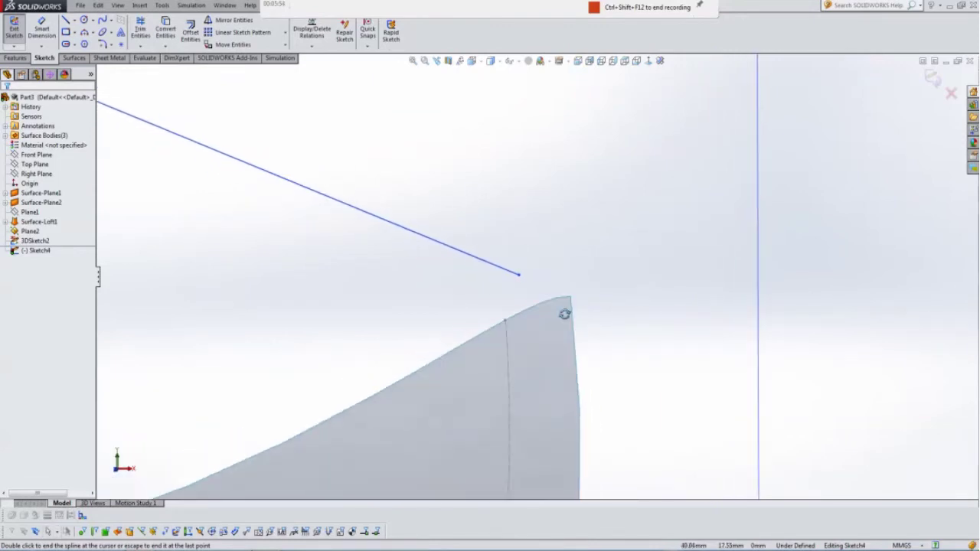
Make the spline end coincident with the surface corner and pierce its other end onto the profile curve.
left_click(519, 275)
left_click(504, 320, "ctrl")
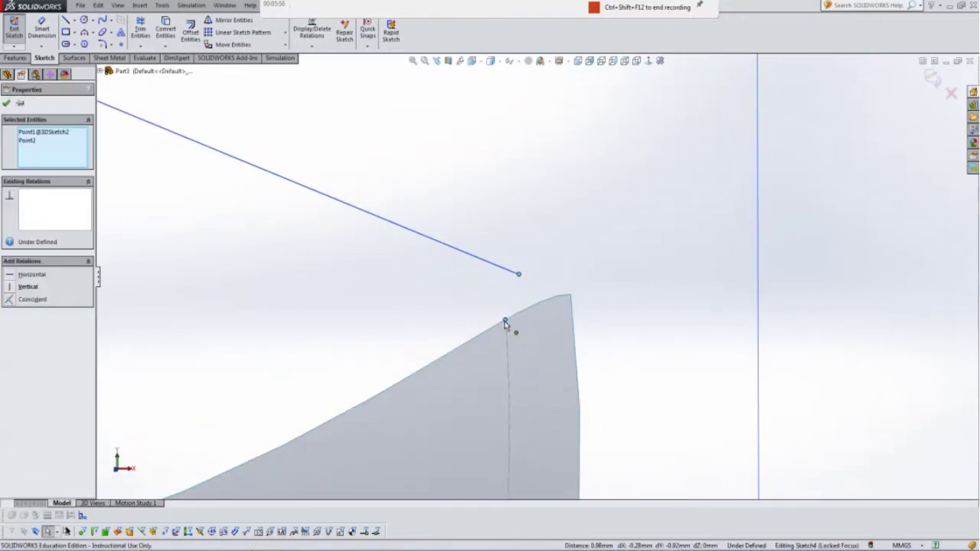
left_click(12, 301)
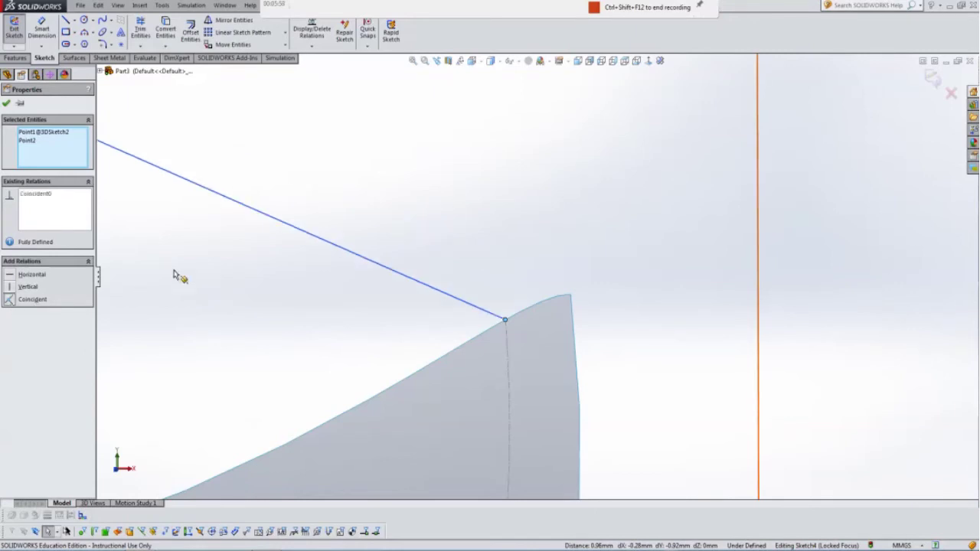
middle_click_drag(175, 273, 62, 161)
left_click(7, 104)
key("ctrl+8")
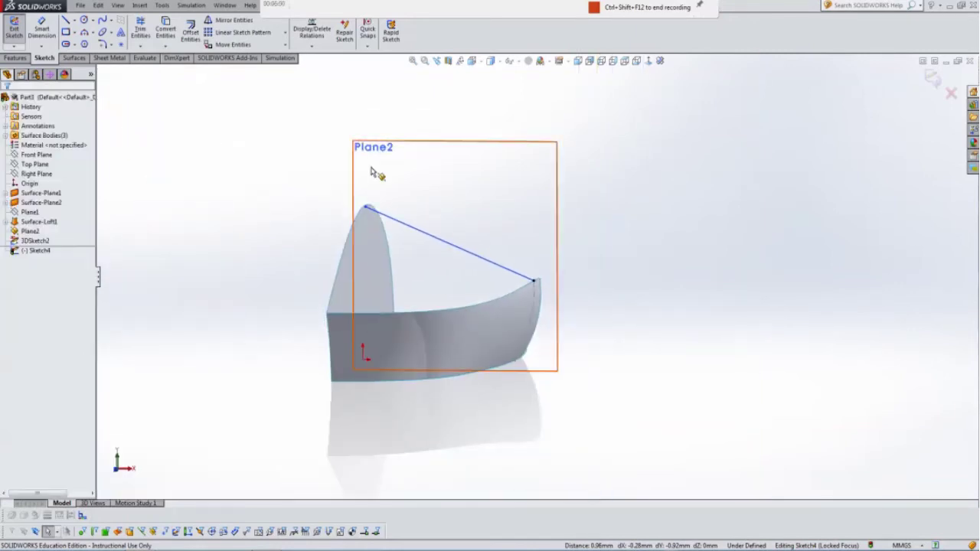
left_click(342, 308)
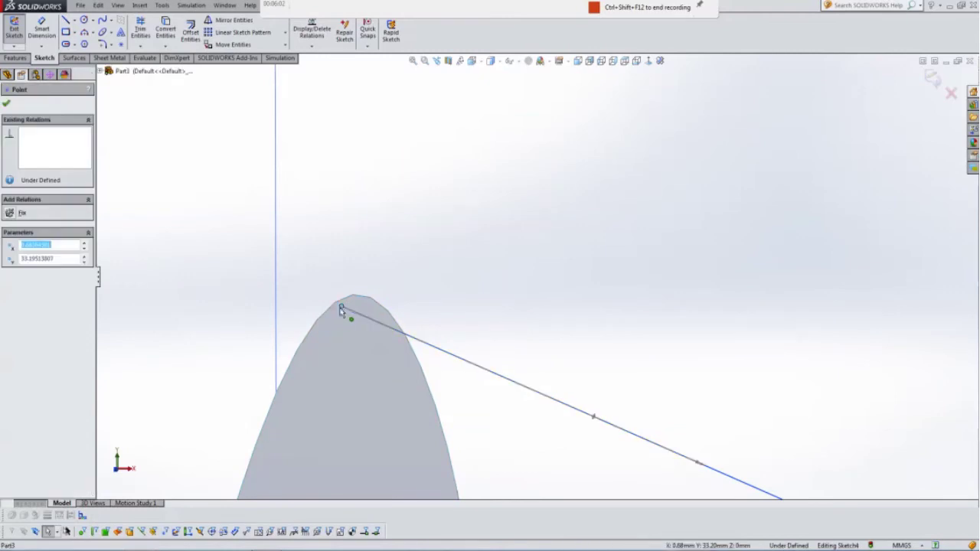
left_click(324, 319, "ctrl")
left_click(9, 315)
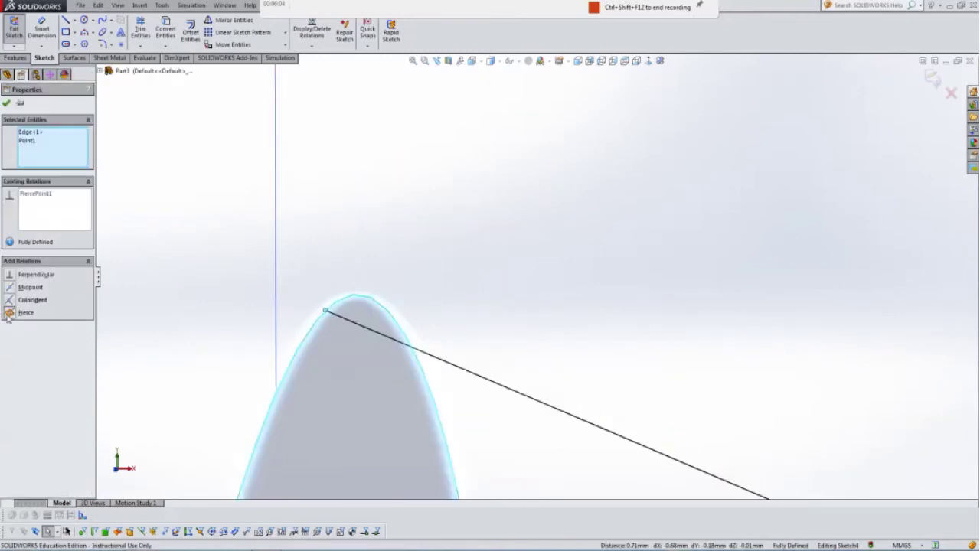
left_click(6, 104)
mouse_move(536, 264)
middle_mouse_down()
mouse_move(662, 283)
mouse_move(674, 275)
mouse_move(692, 332)
middle_mouse_up()
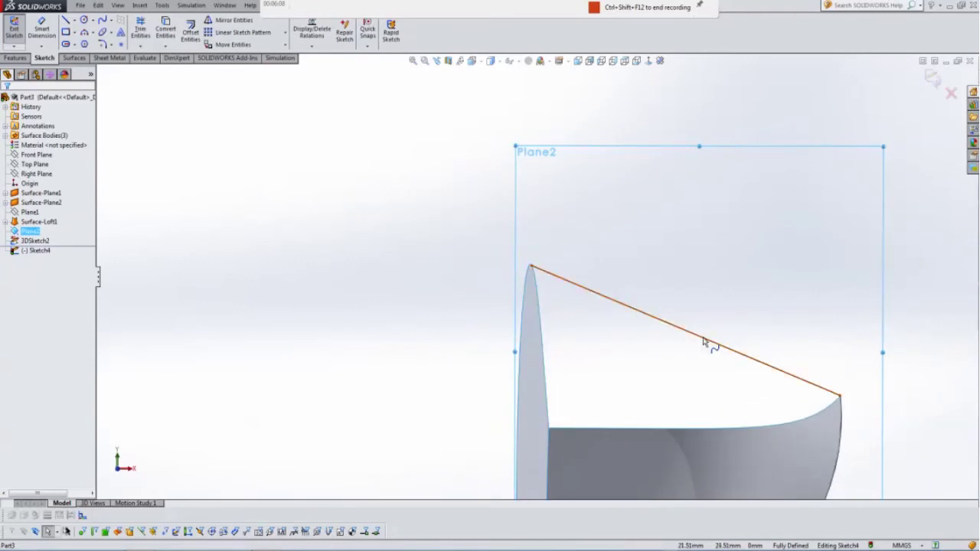
Give the top spline and the rear 3D-sketch curve an Equal Curvature relation.
left_click(704, 342)
scroll(801, 393, "down", 5)
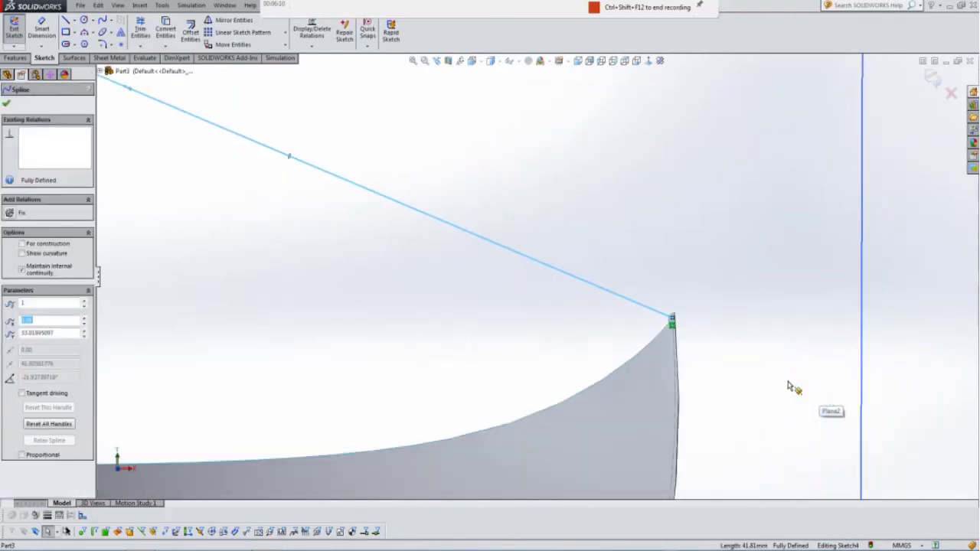
middle_click_drag(794, 388, 742, 383)
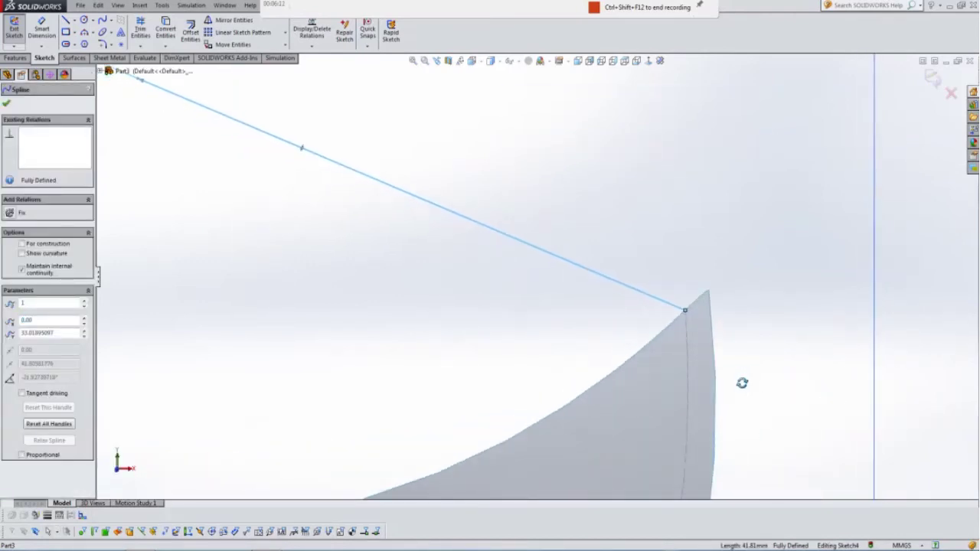
left_click(685, 383, "ctrl")
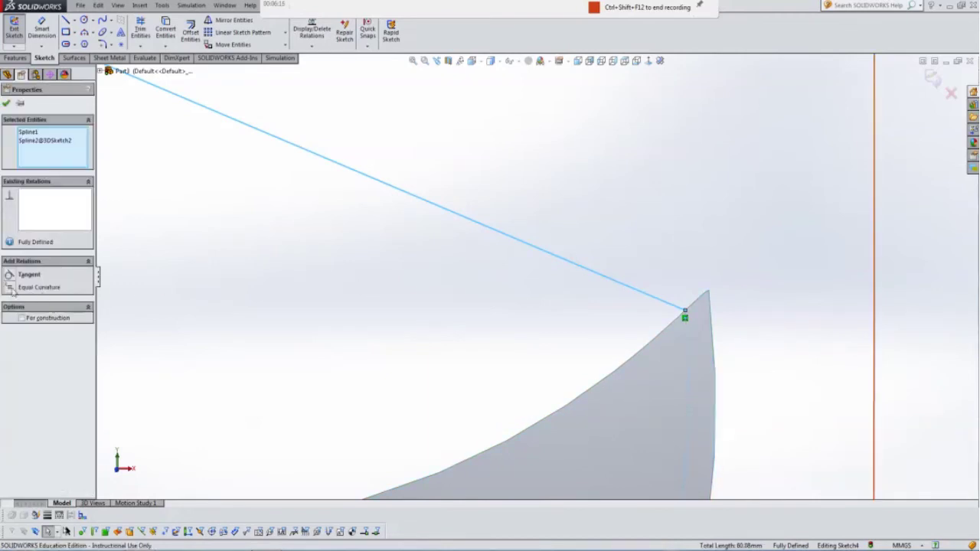
left_click(9, 287)
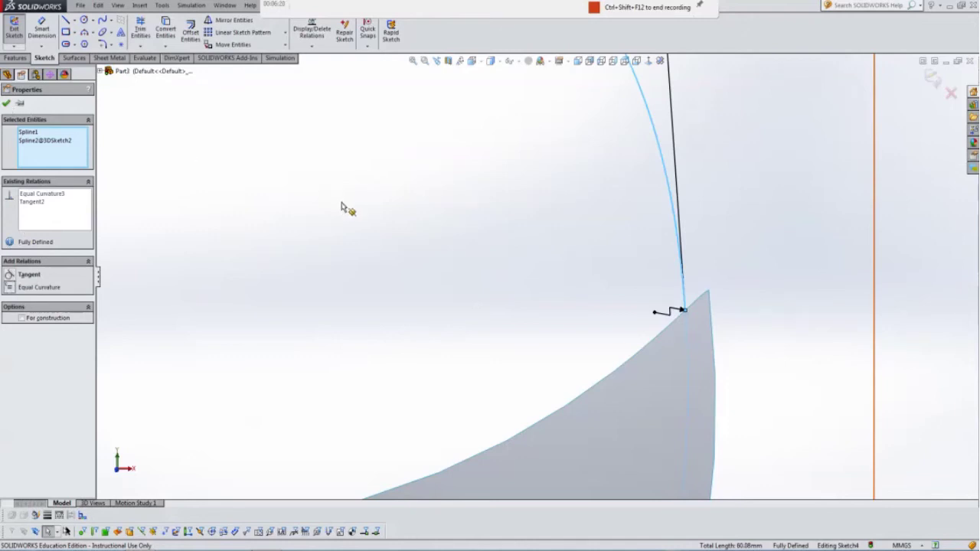
scroll(342, 206, "up", 1)
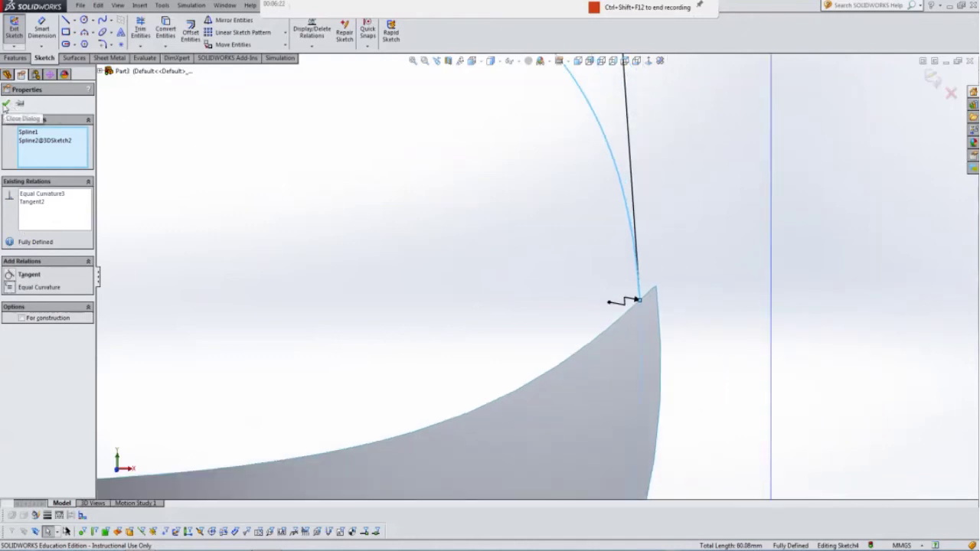
left_click(4, 108)
scroll(464, 204, "up", 3)
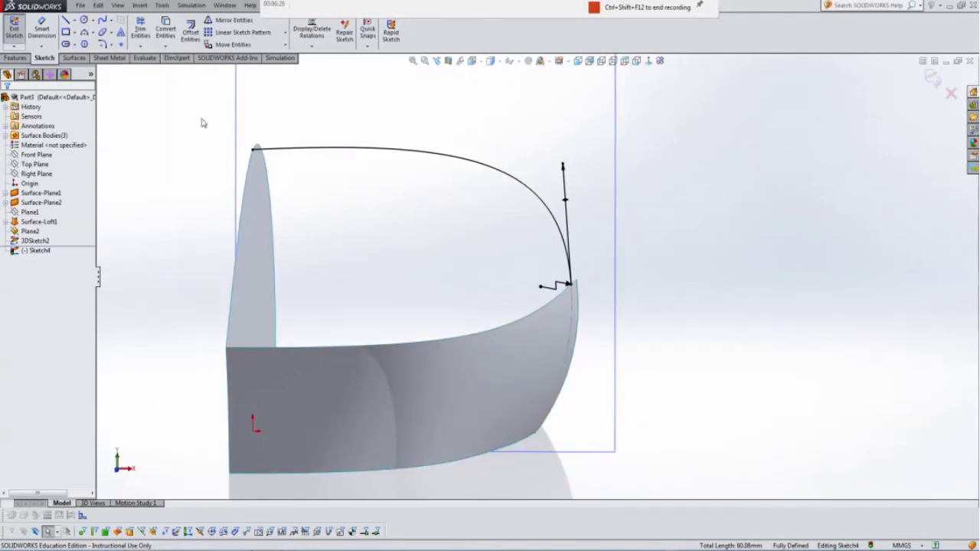
Make the spline's start tangent handle horizontal and confirm the changes.
key("ctrl+8")
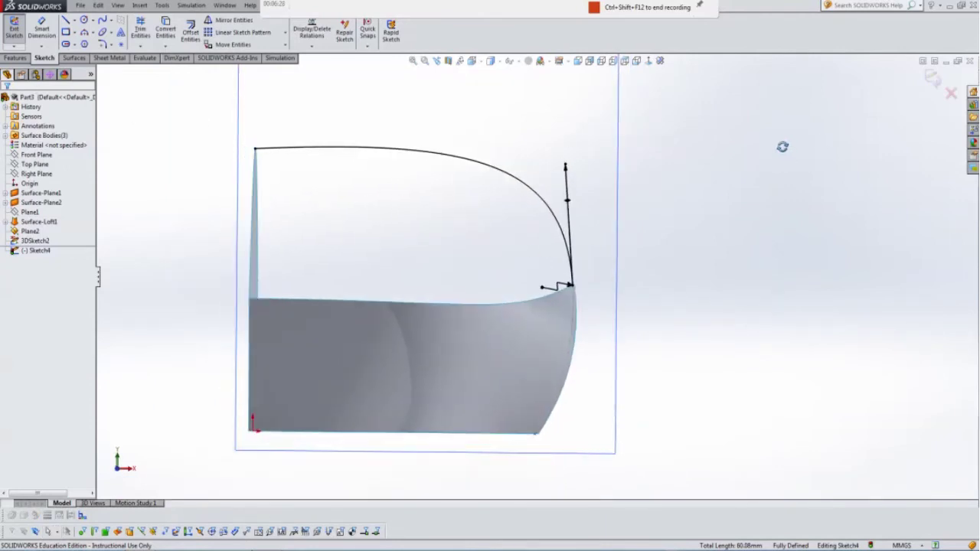
scroll(450, 157, "down", 2)
scroll(450, 157, "down", 1)
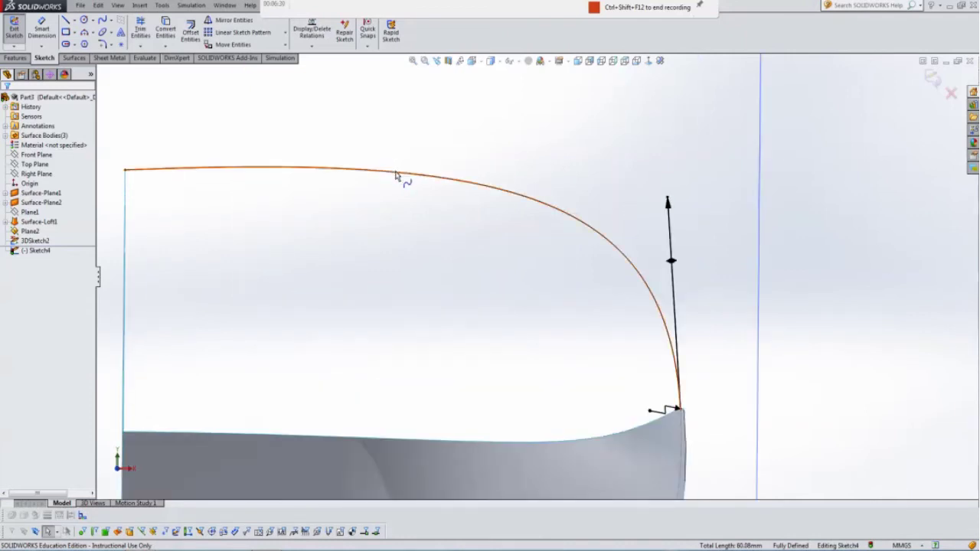
left_click(398, 172)
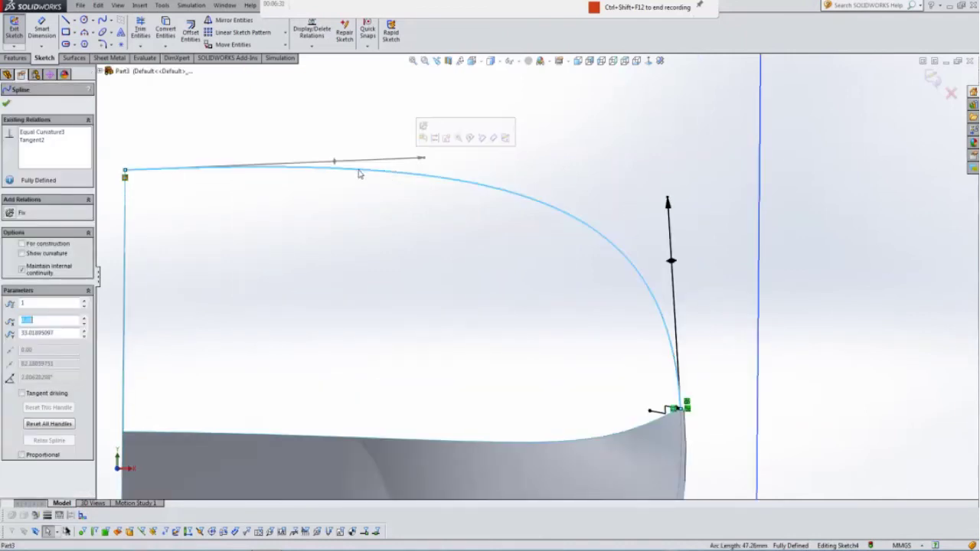
left_click(421, 159)
left_click(9, 215)
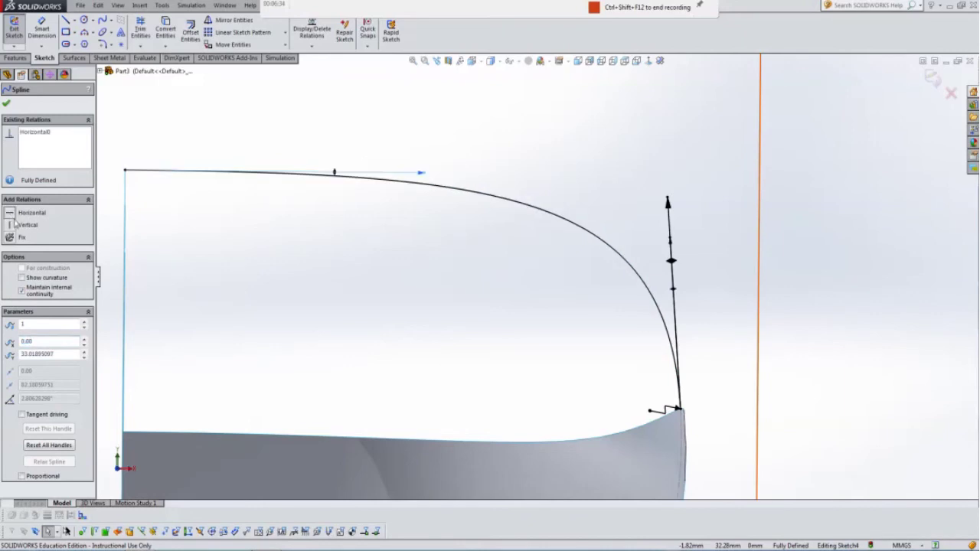
left_click(6, 105)
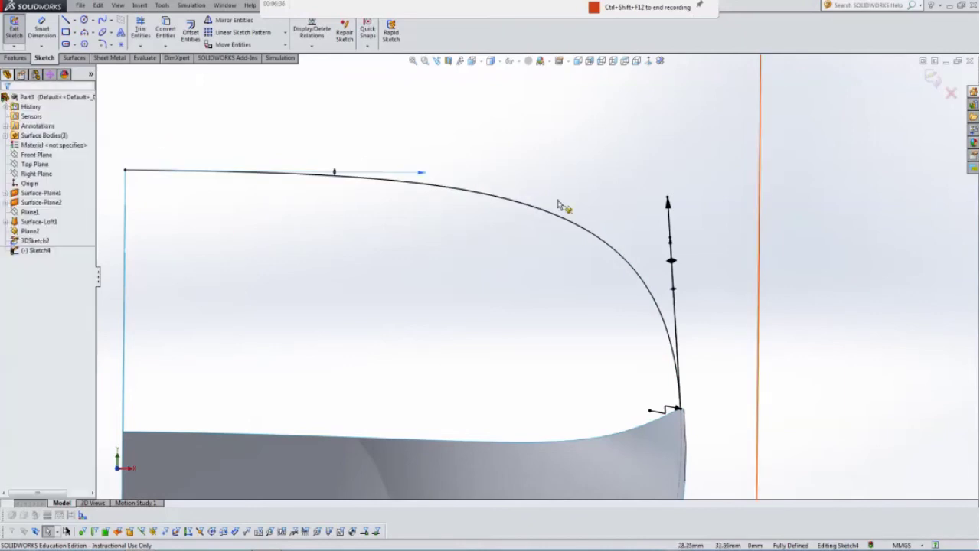
scroll(551, 229, "up", 4)
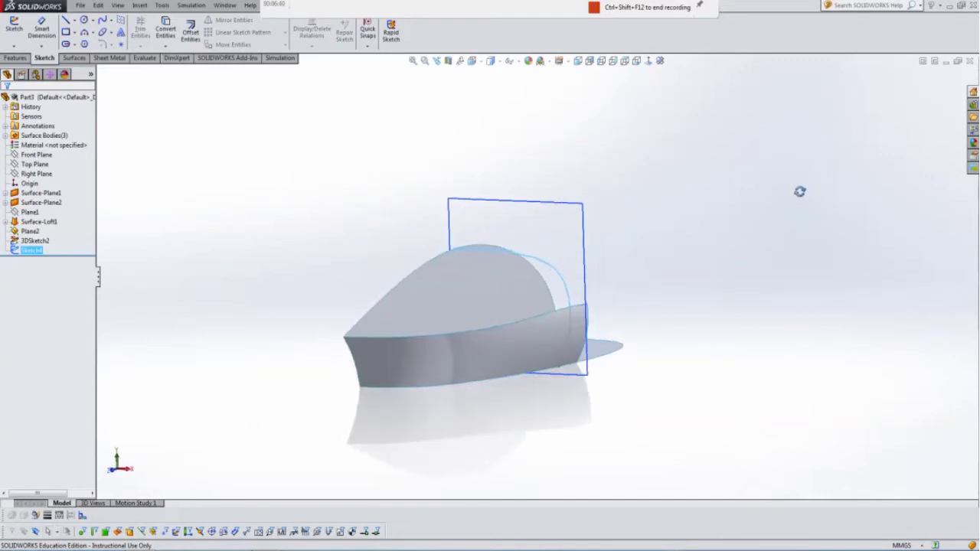
Launch Boundary Surface from the Surfaces tab, with no curves chosen yet.
right_click(578, 244)
key("Escape")
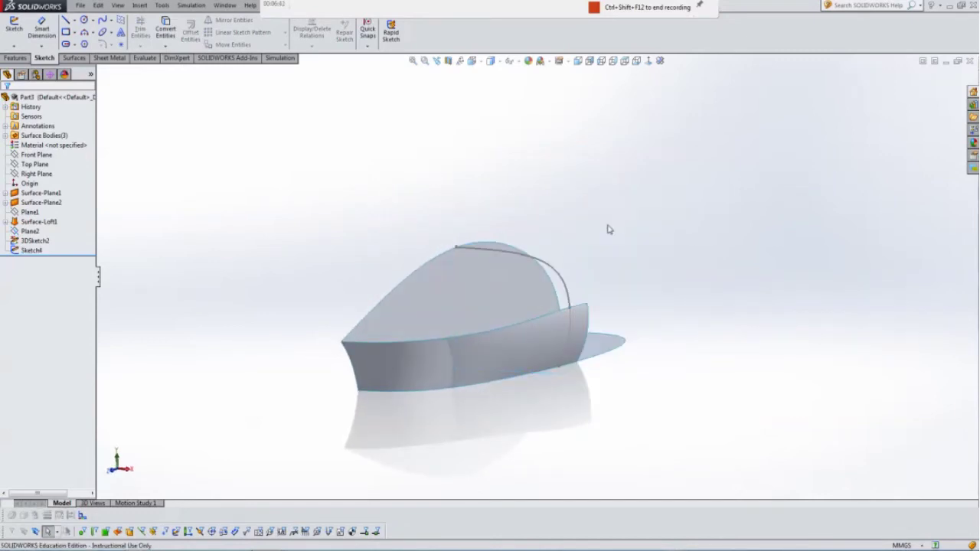
mouse_move(641, 214)
middle_mouse_down()
mouse_move(608, 210)
mouse_move(646, 225)
mouse_move(624, 218)
middle_mouse_up()
left_click(74, 58)
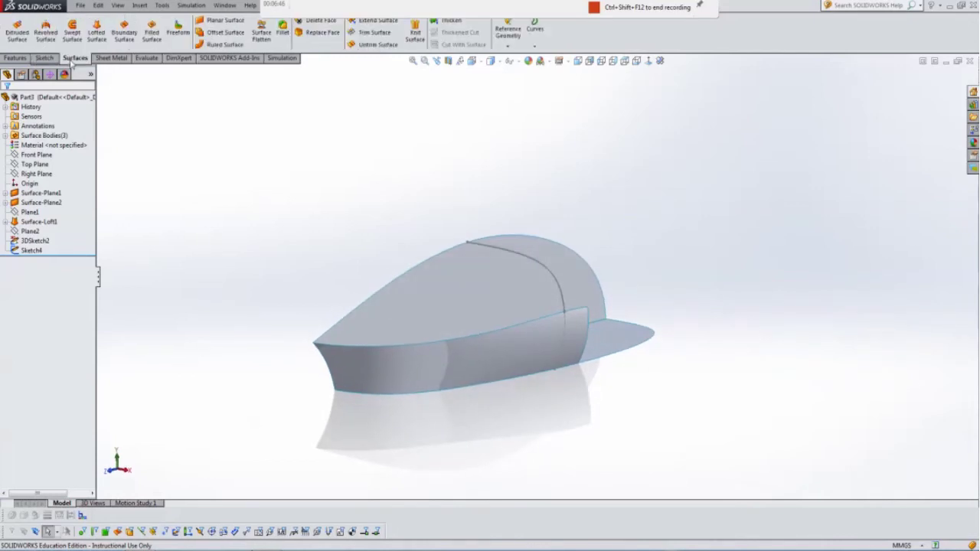
left_click(123, 34)
middle_click_drag(635, 180, 535, 156)
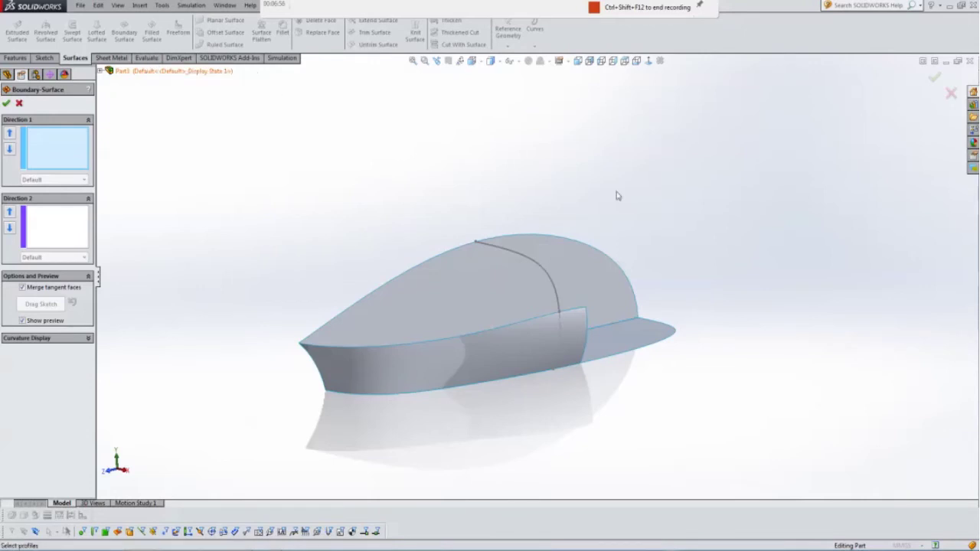
Pick the top spline and the brim edge for Direction 1, and show the 3DSketch1 curve.
scroll(618, 196, "down", 3)
left_click(501, 334)
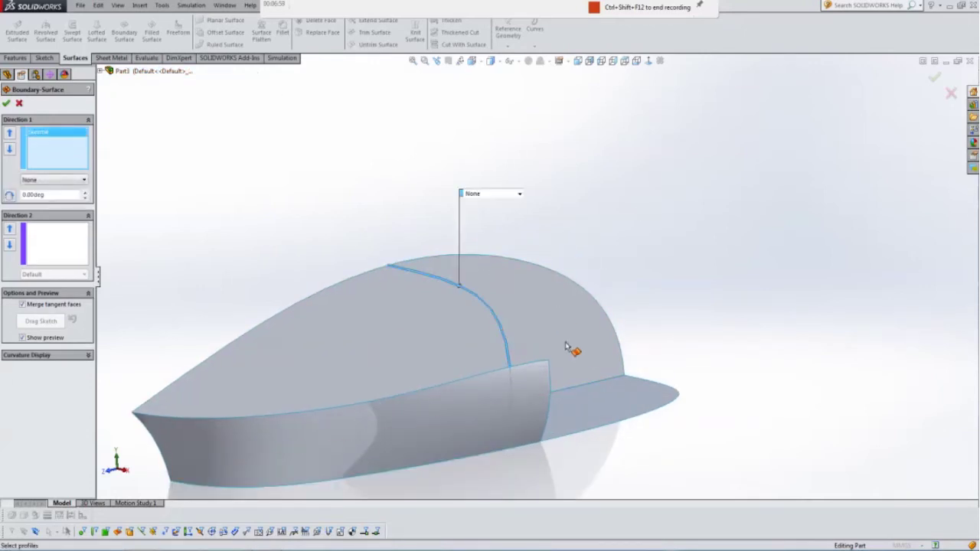
left_click(657, 387)
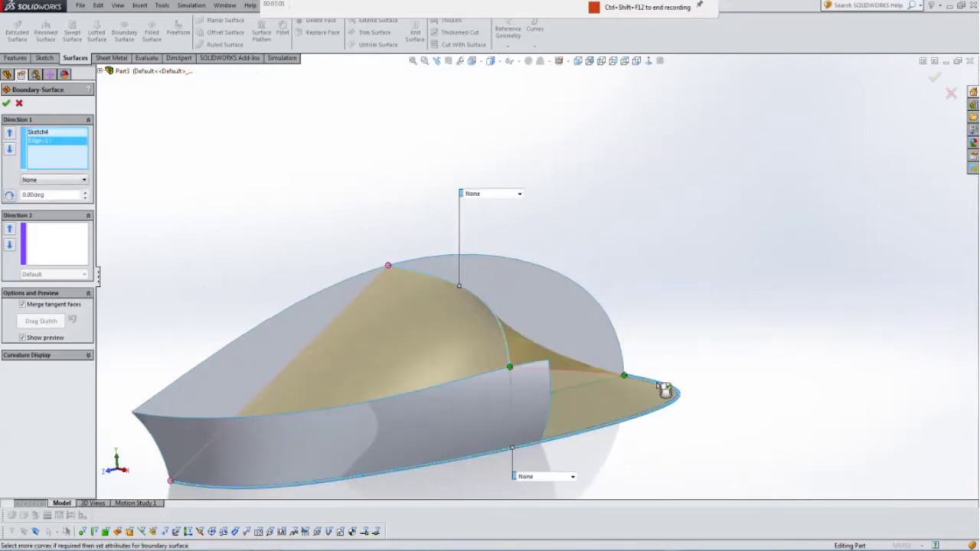
middle_click_drag(681, 269, 613, 276)
left_click(100, 71)
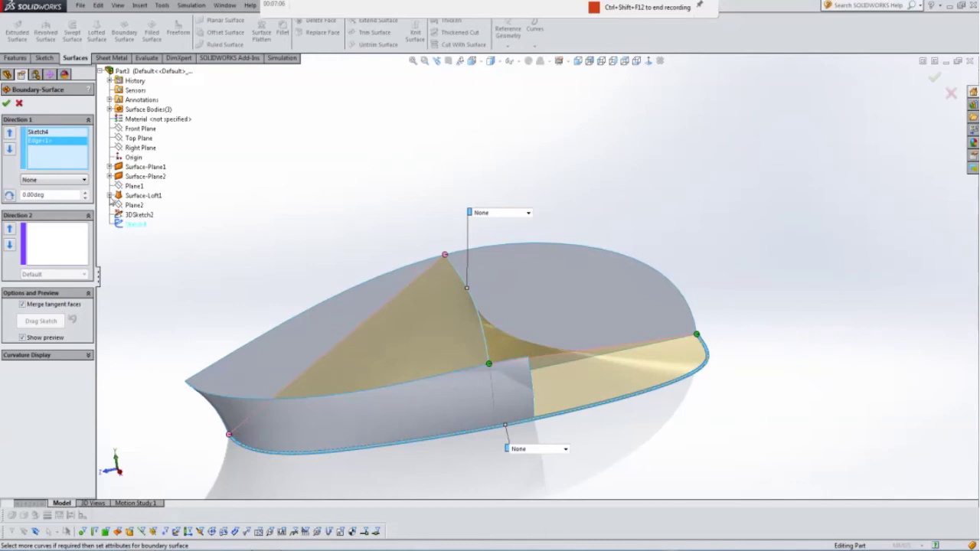
left_click(110, 196)
right_click(143, 216)
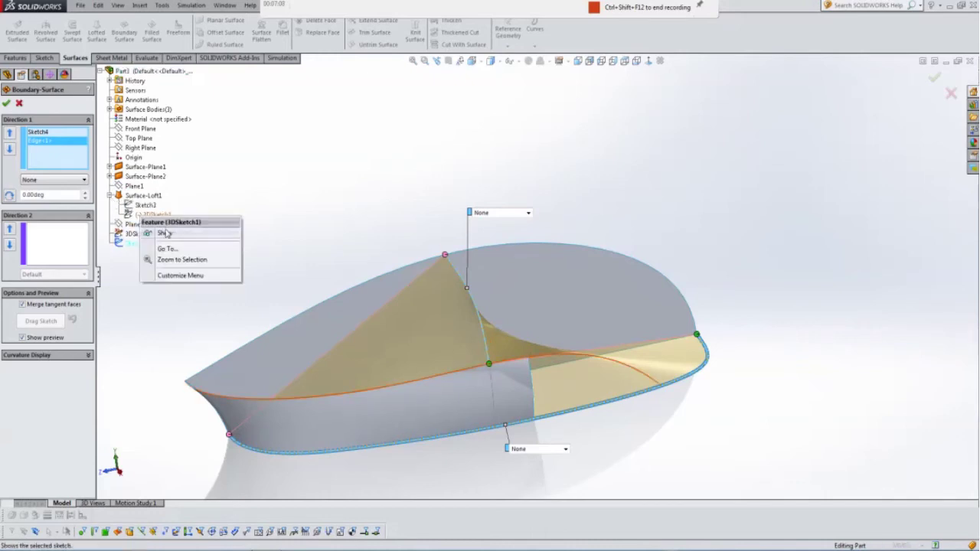
left_click(165, 233)
middle_click_drag(405, 227, 384, 192)
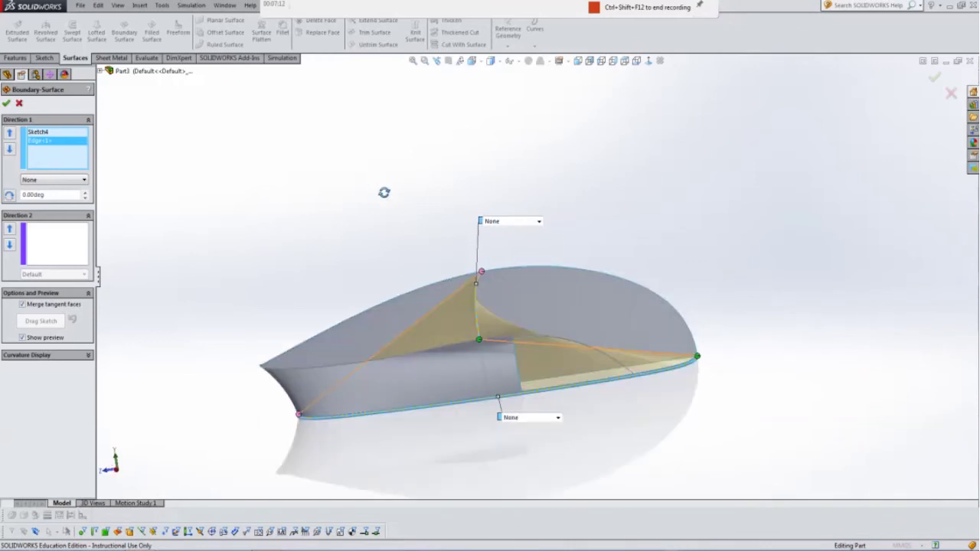
Remove the stray Edge<2> from Direction 1 and add the top arc edge as Direction 2.
left_click(595, 272)
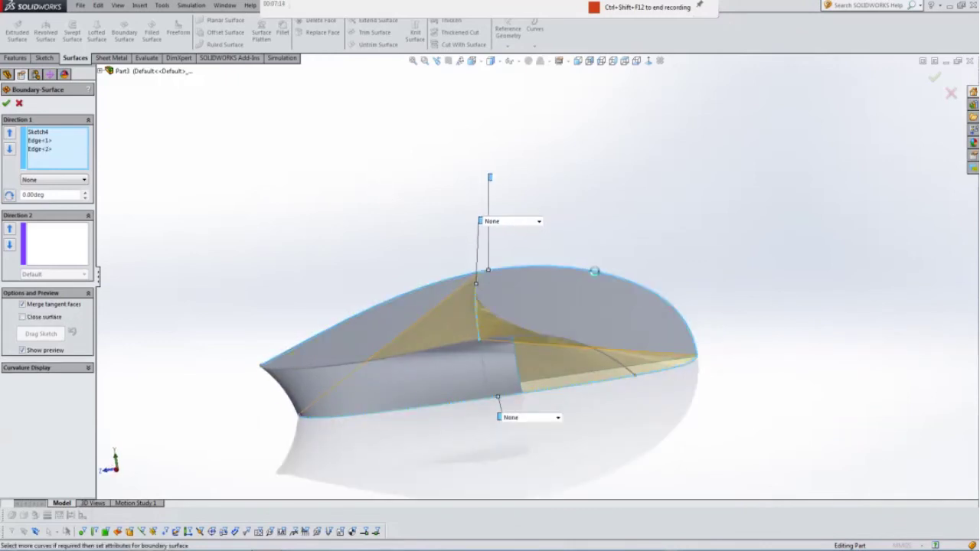
middle_click_drag(615, 227, 557, 243)
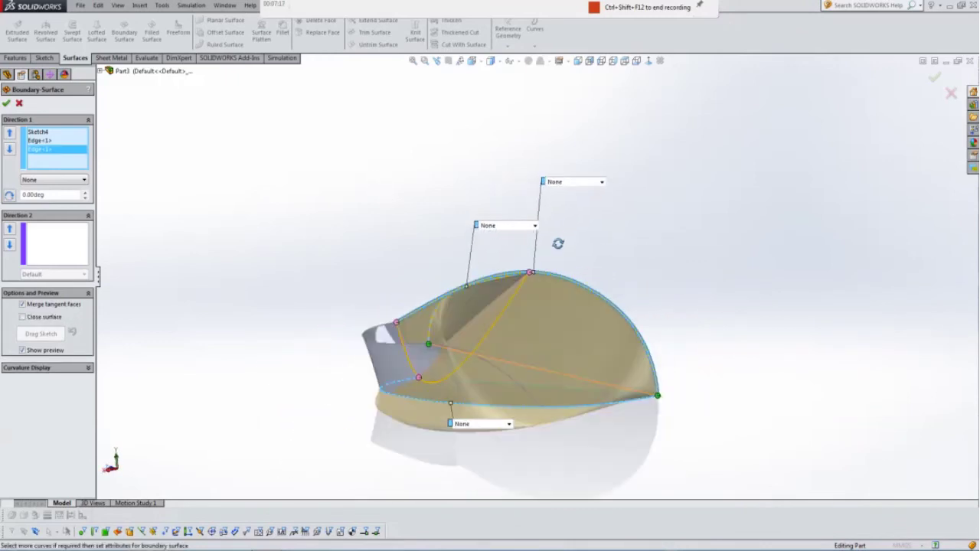
right_click(45, 157)
left_click(69, 178)
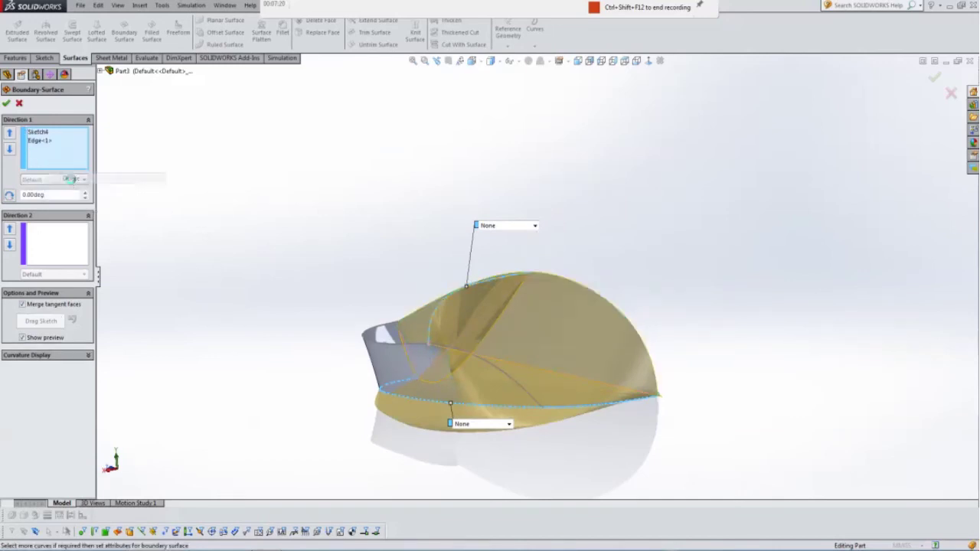
left_click(64, 242)
left_click(590, 292)
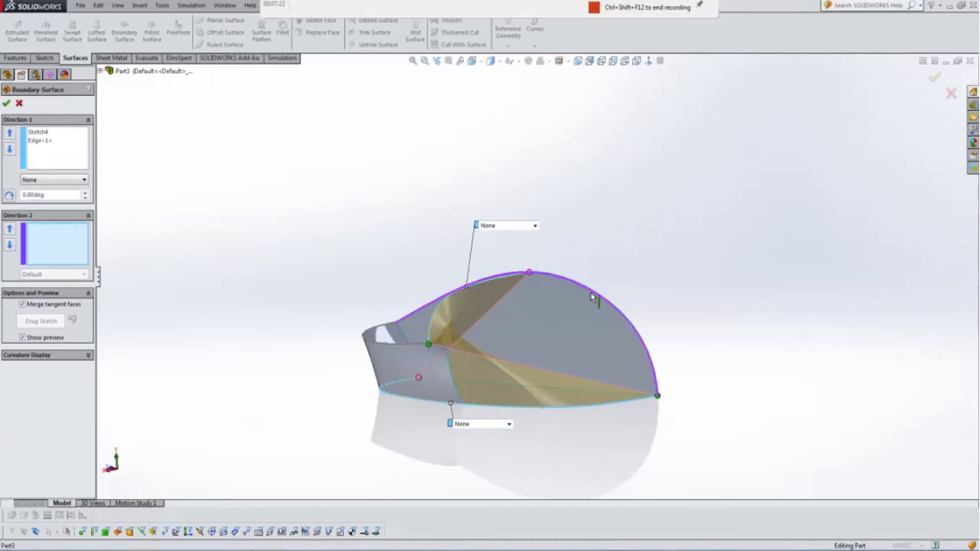
Add 3DSketch1 to Direction 2 with a Direction Vector condition referencing the side face, and build the surface.
left_click(497, 370)
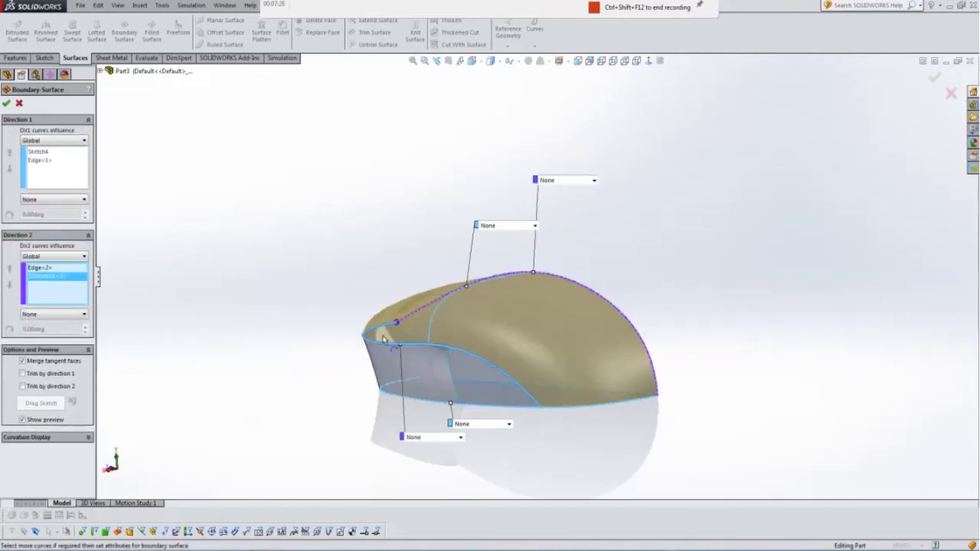
middle_click_drag(496, 370, 341, 281)
scroll(494, 460, "down", 3)
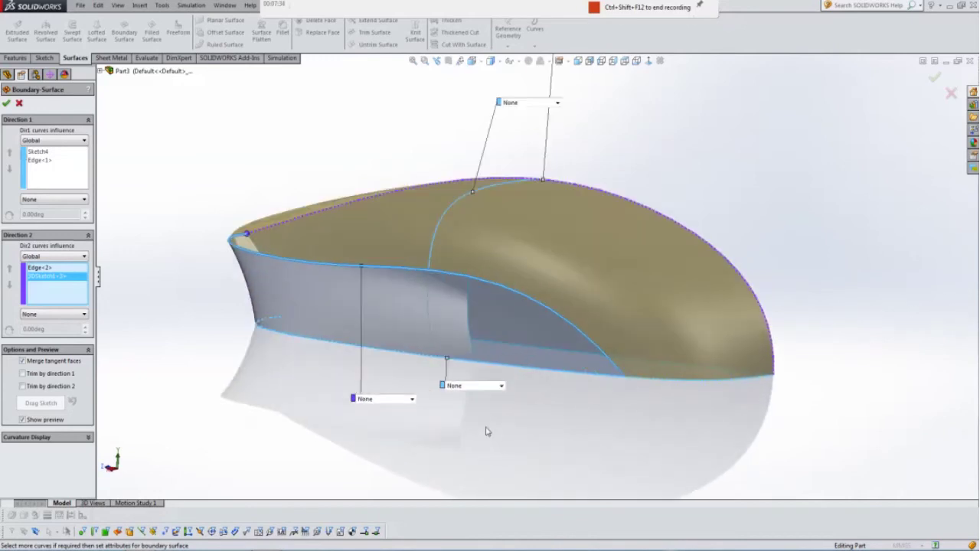
scroll(494, 174, "up", 1)
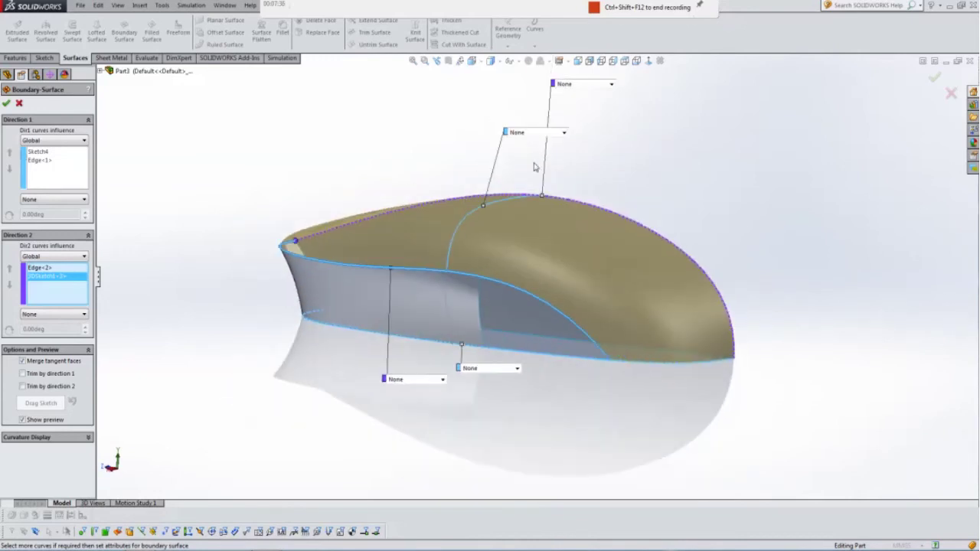
scroll(590, 101, "down", 2)
left_click(586, 96)
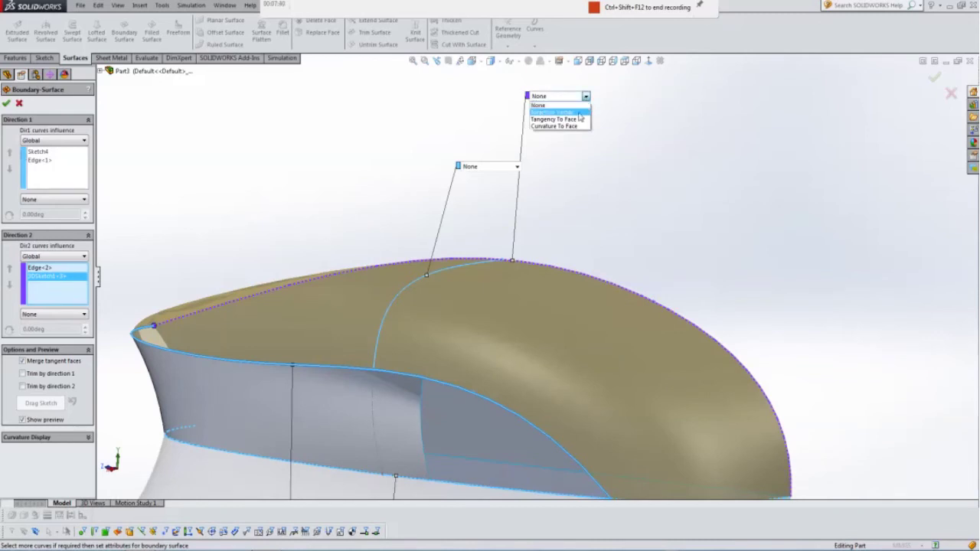
left_click(578, 112)
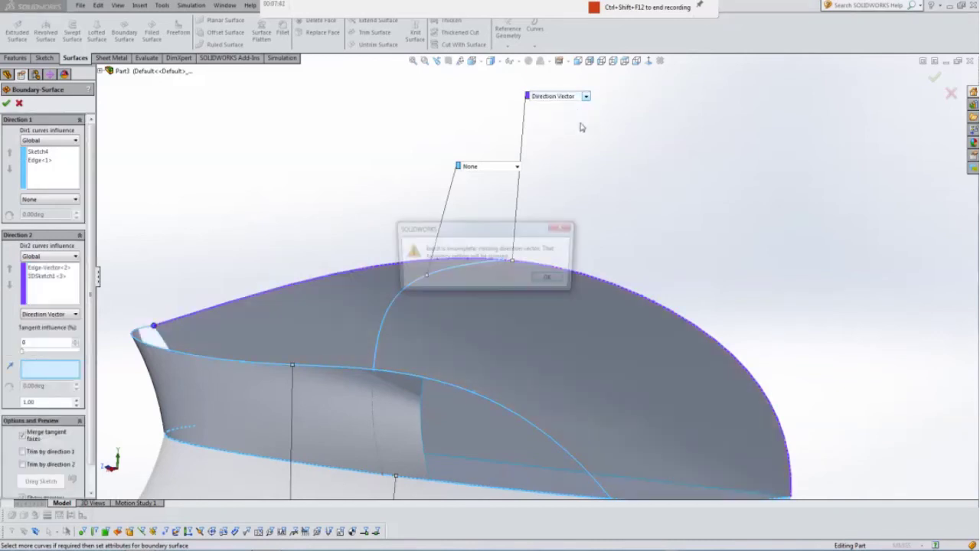
left_click(561, 278)
scroll(579, 299, "up", 2)
scroll(517, 376, "down", 3)
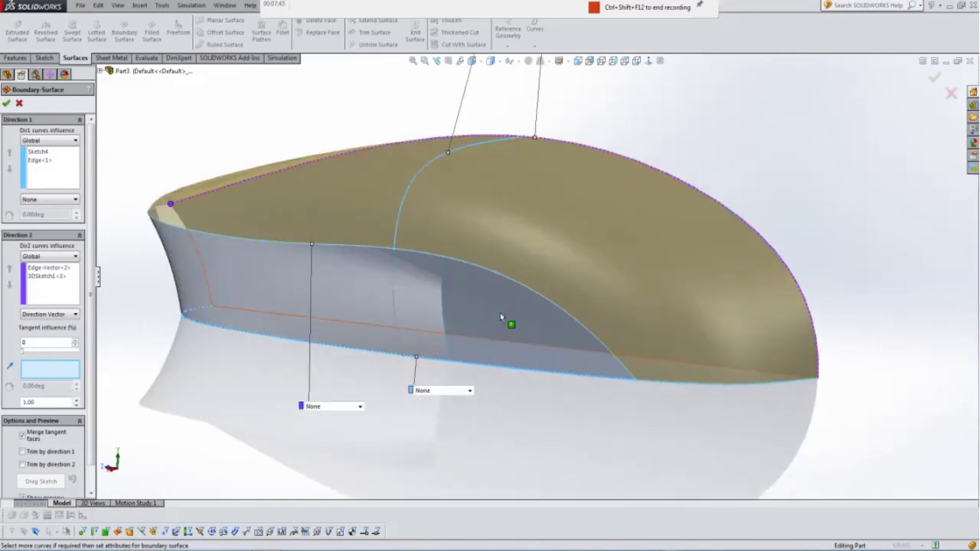
left_click(495, 316)
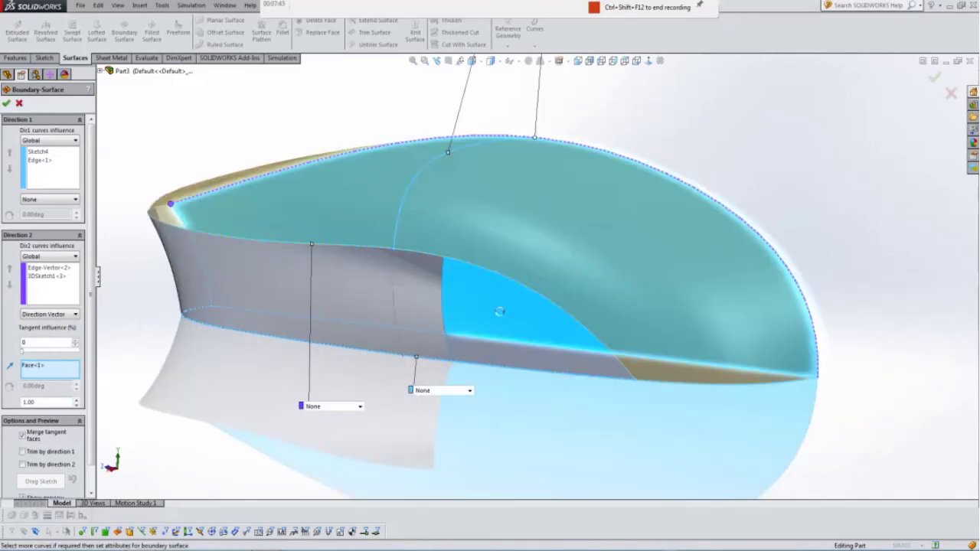
left_click(6, 103)
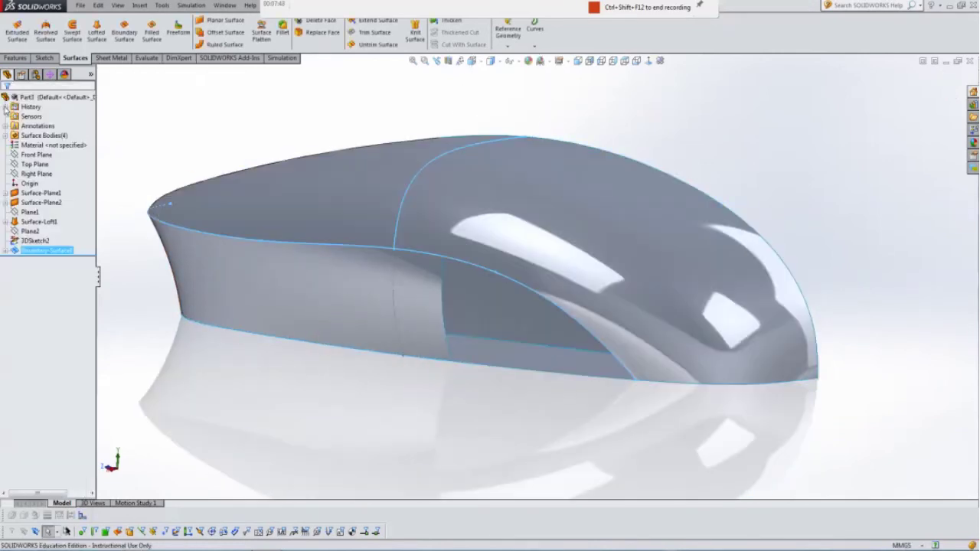
left_click(195, 150)
key("f")
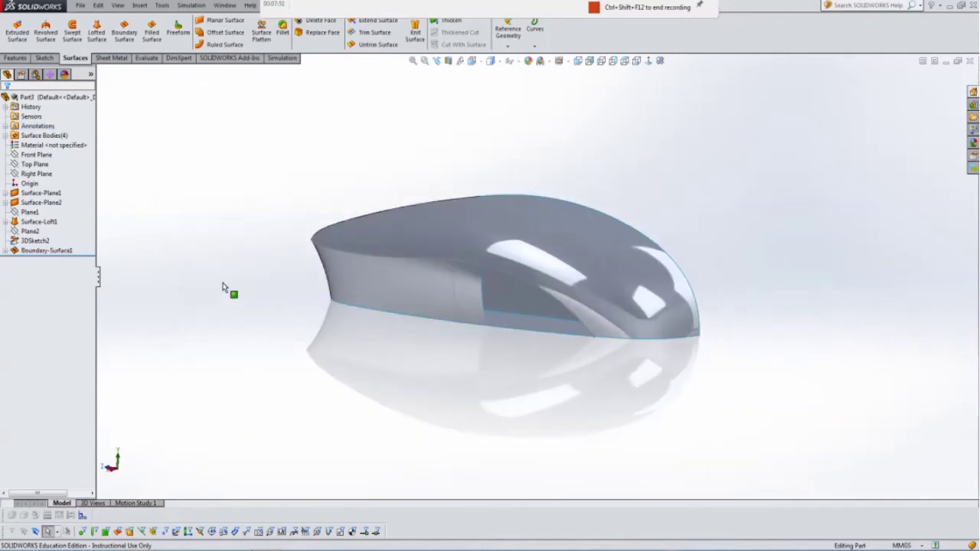
Edit Boundary-Surface1 so the 3DSketch1 curve uses Curvature To Face instead.
right_click(50, 253)
left_click(55, 228)
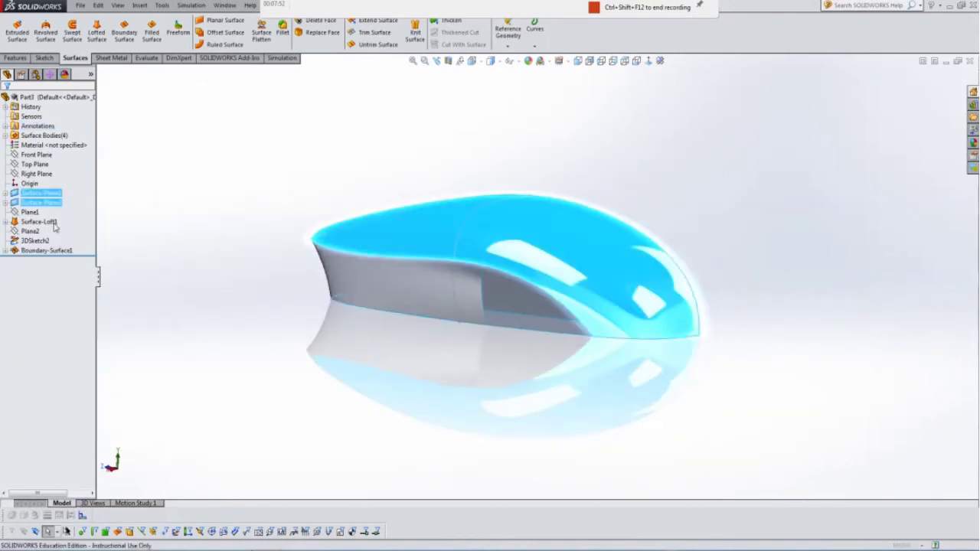
scroll(482, 344, "down", 2)
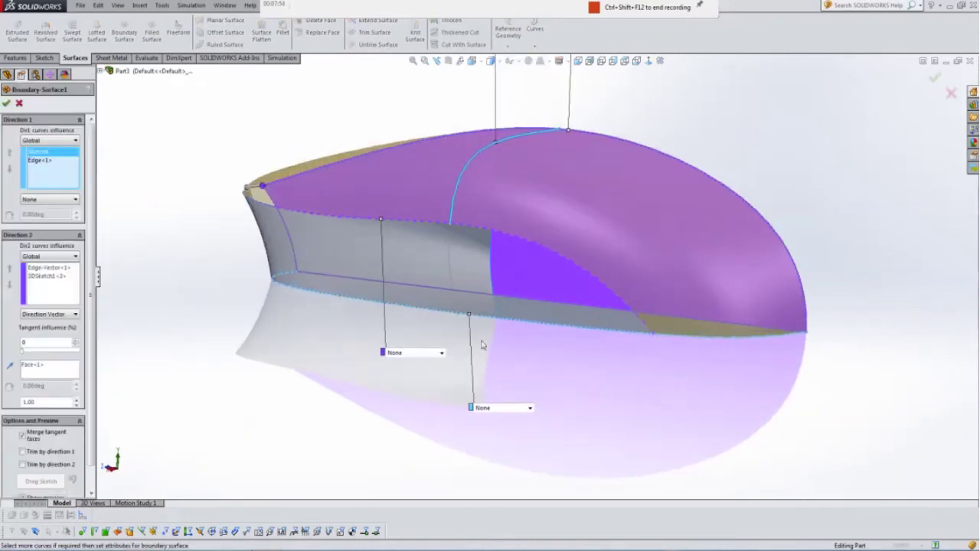
left_click(442, 354)
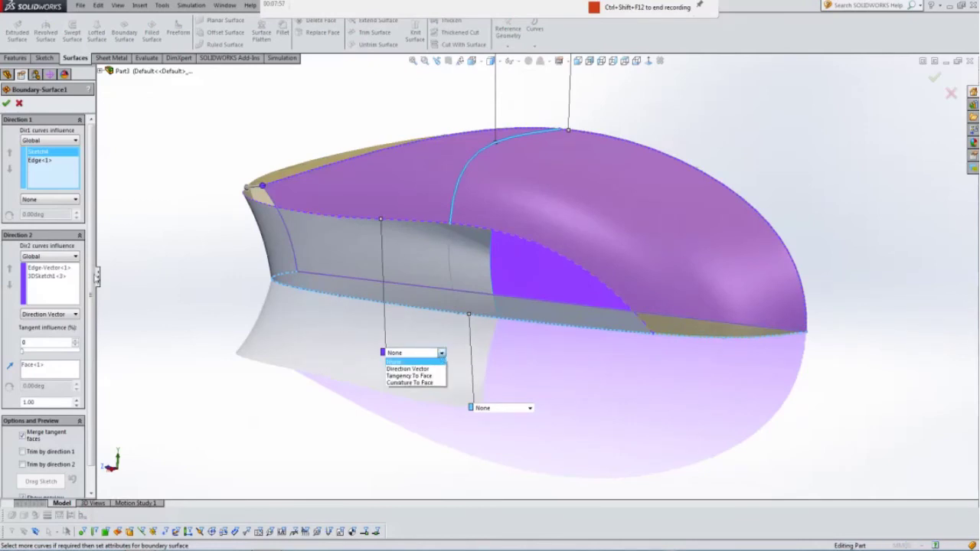
left_click(61, 277)
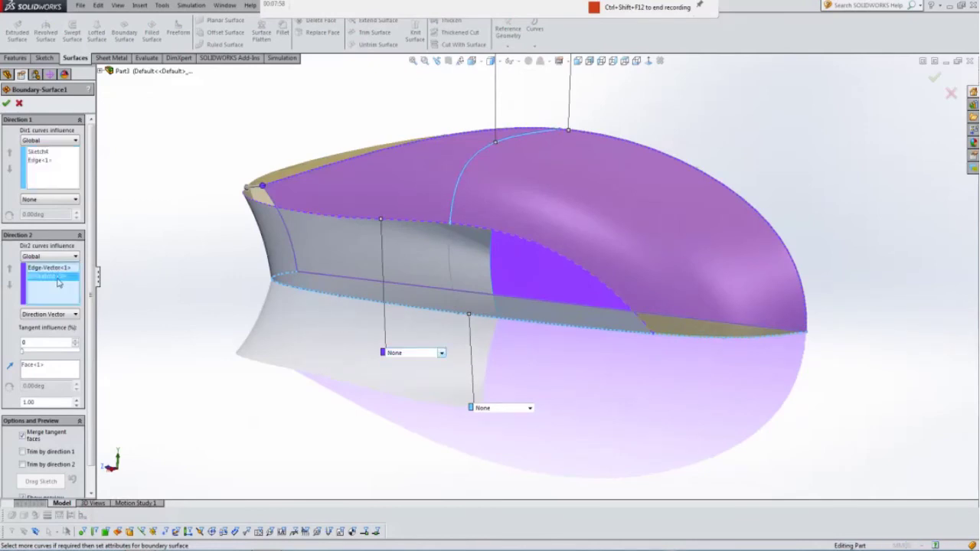
left_click(442, 353)
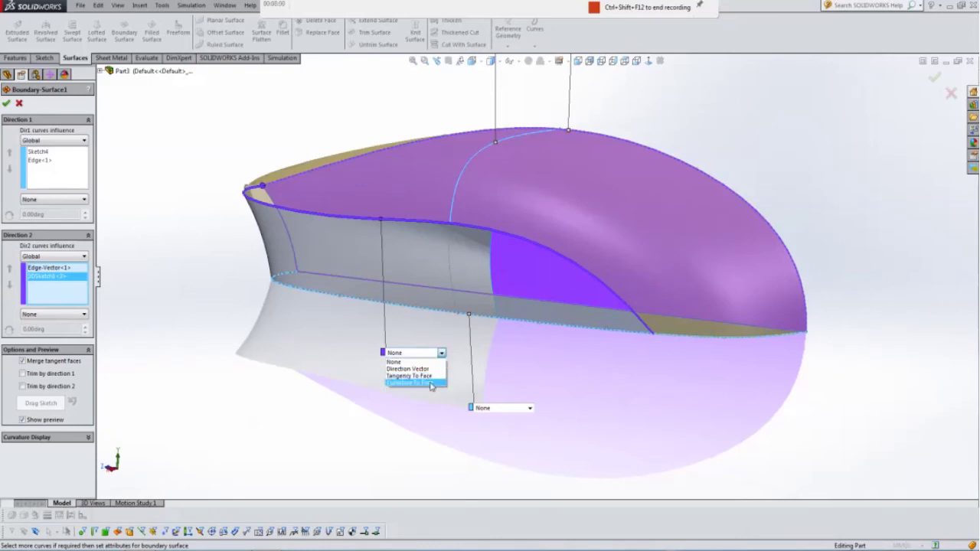
left_click(431, 383)
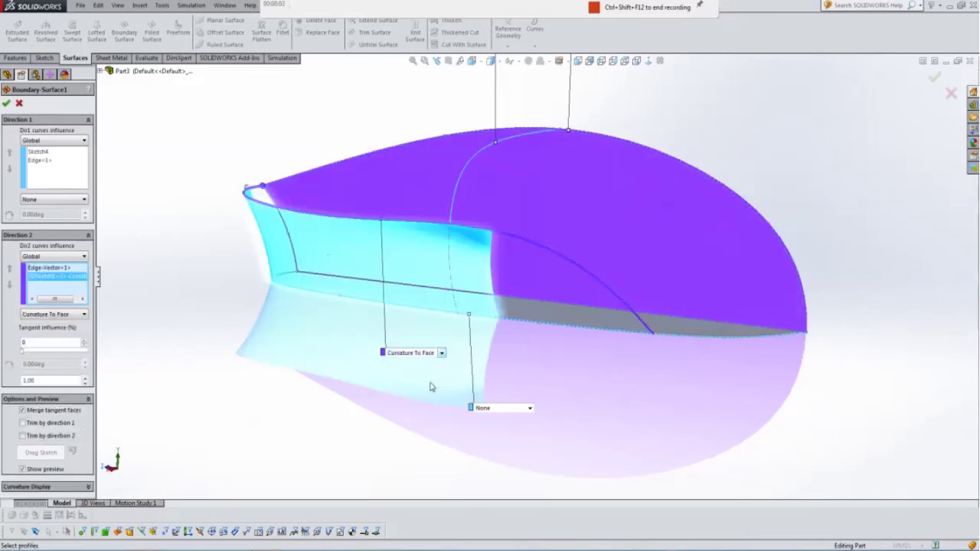
left_click(6, 105)
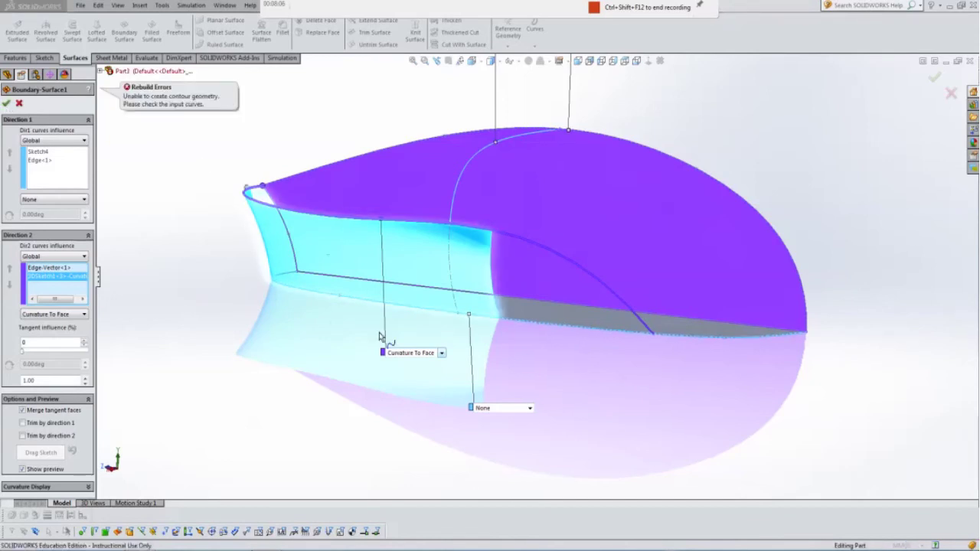
middle_click_drag(260, 266, 396, 291)
left_click(7, 103)
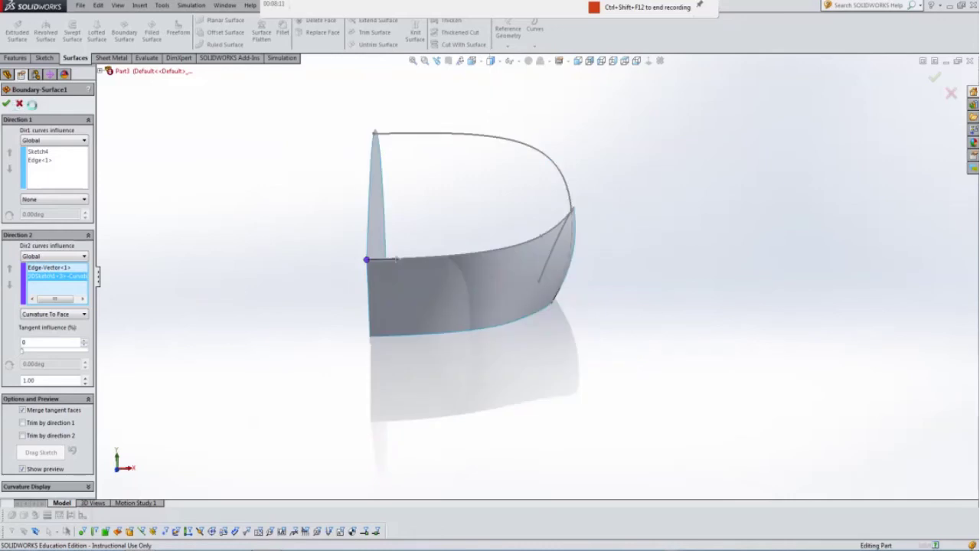
middle_click_drag(273, 179, 705, 249)
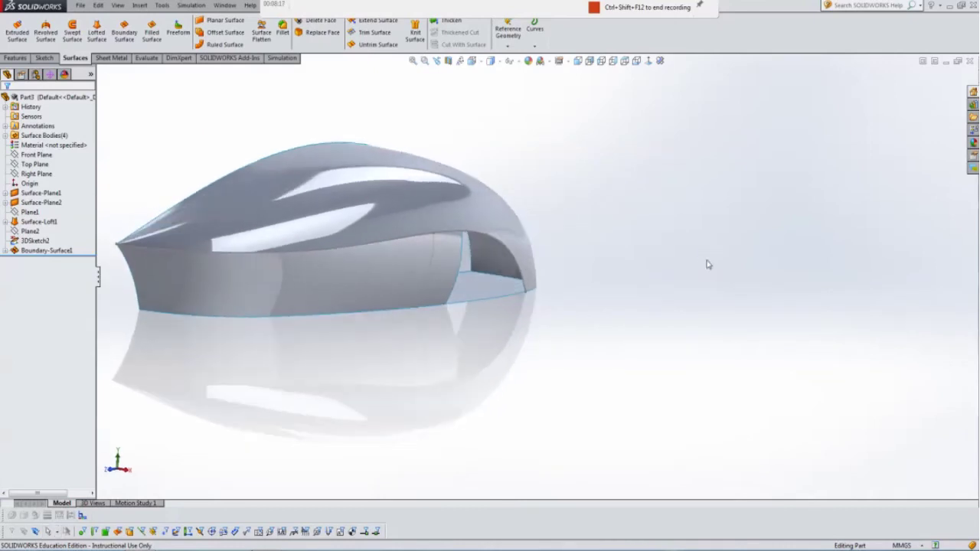
Orbit the half-mouse shell to a flatter side view to inspect the finished surfaces.
scroll(475, 216, "up", 2)
scroll(494, 221, "down", 4)
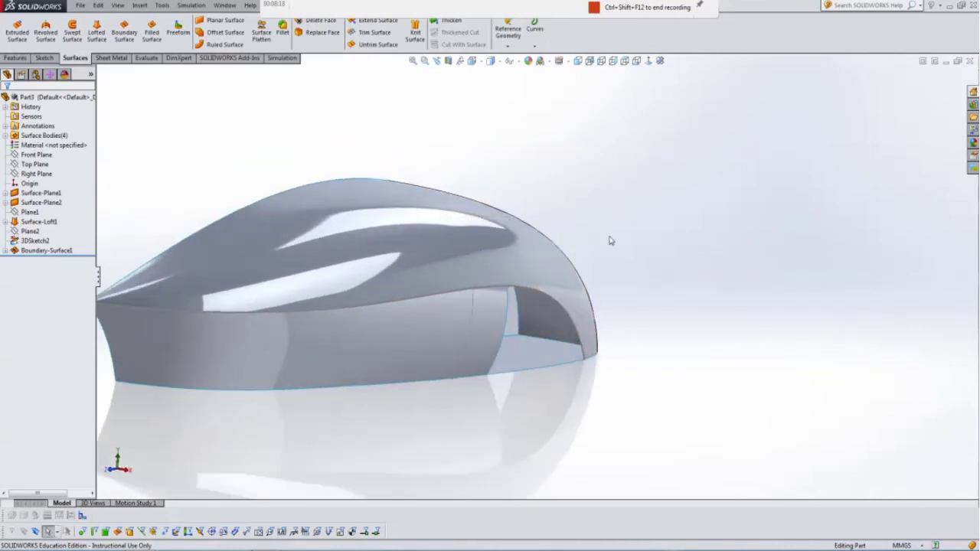
scroll(477, 157, "up", 2)
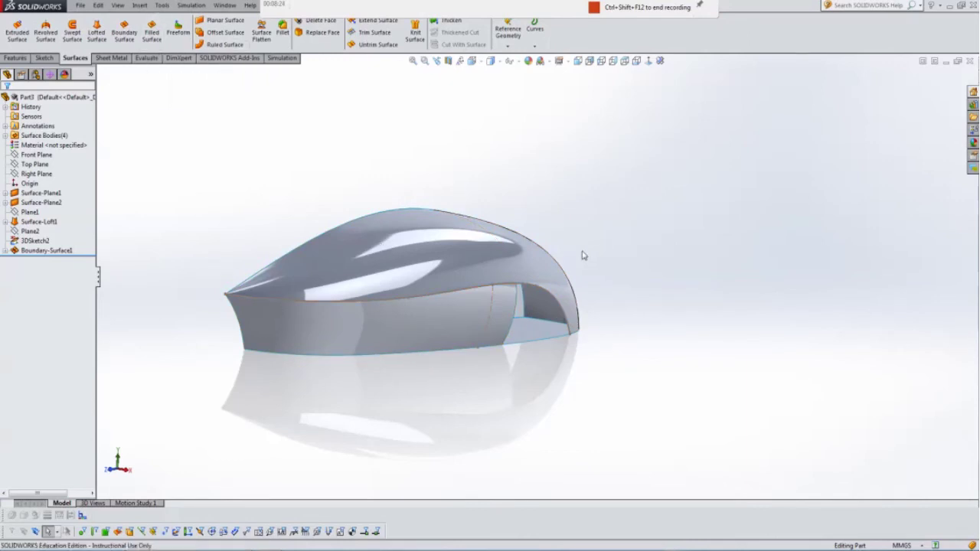
middle_click_drag(581, 255, 554, 228)
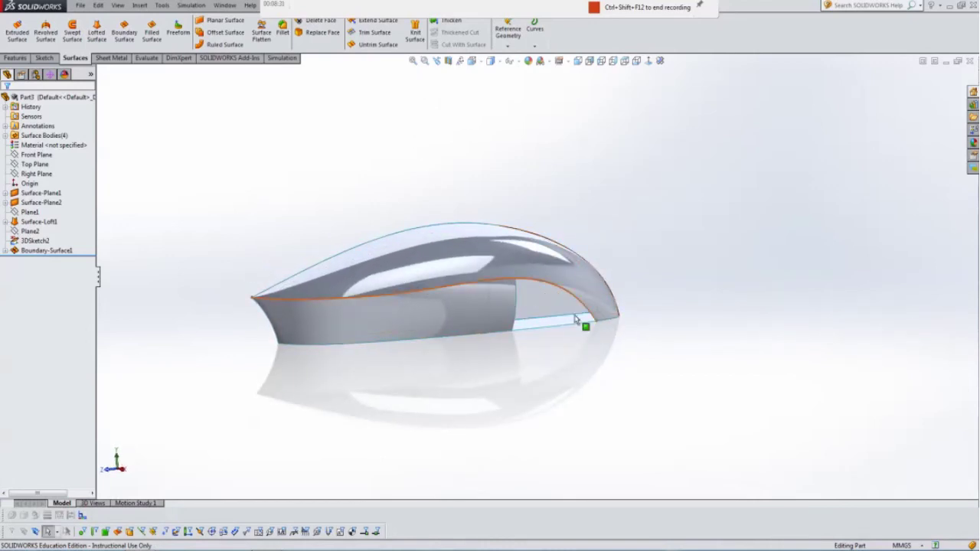
Knit Boundary-Surface1, Surface-Loft1, Surface-Plane1 and Surface-Plane2 into Surface-Knit1.
left_click(409, 42)
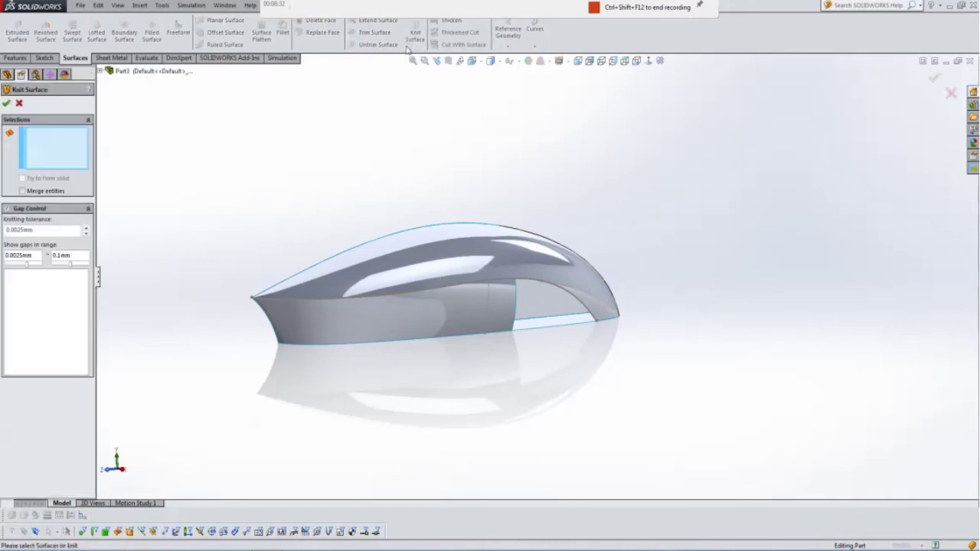
left_click(442, 264)
left_click(450, 319)
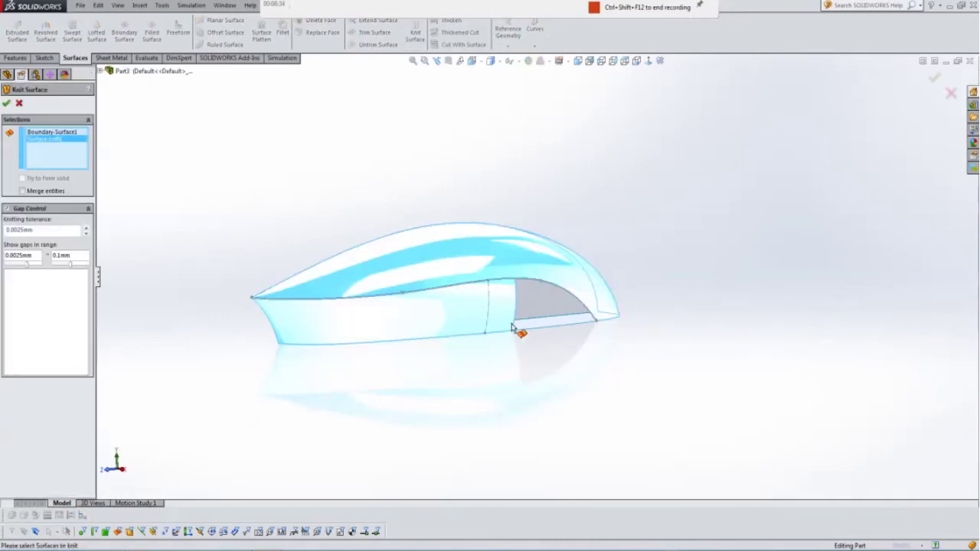
left_click(532, 303)
left_click(545, 329)
middle_click_drag(546, 329, 597, 337)
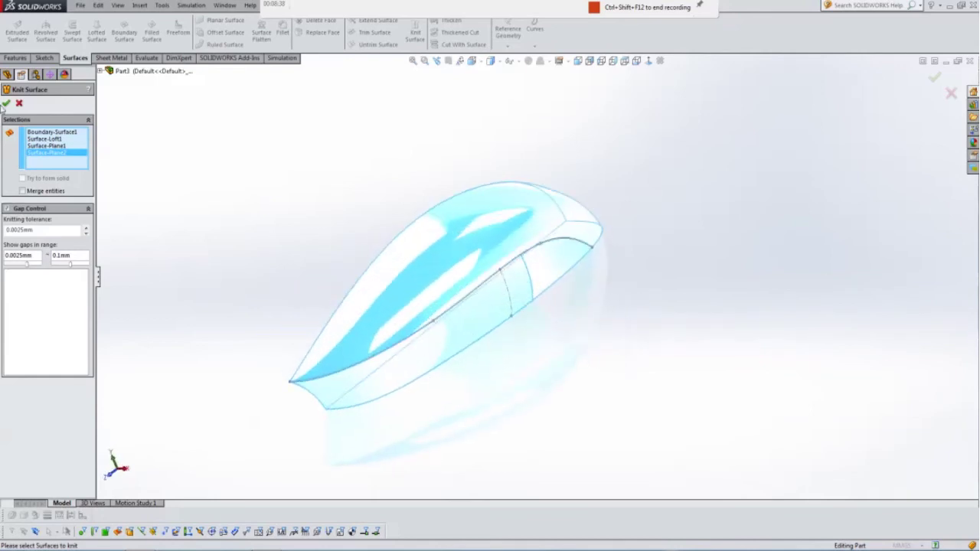
left_click(6, 105)
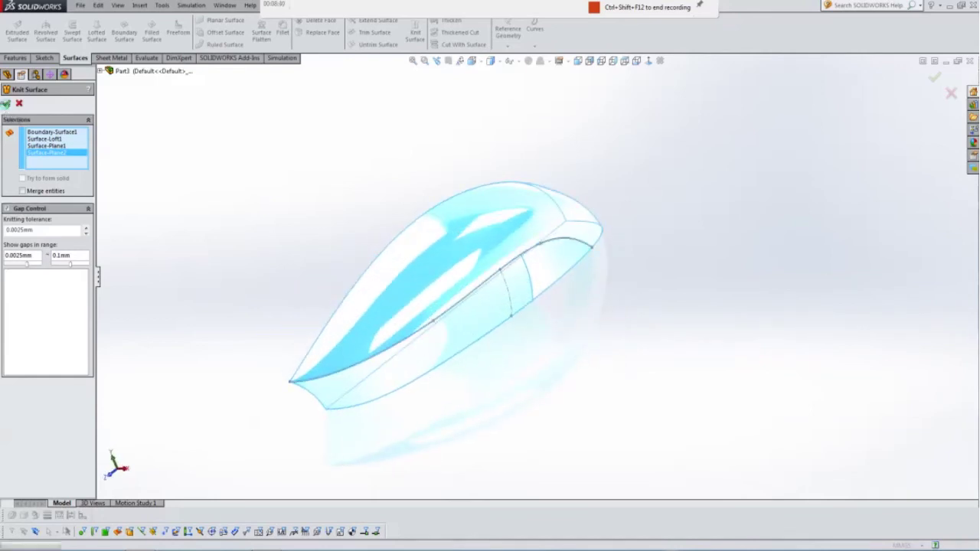
middle_click_drag(168, 158, 341, 164)
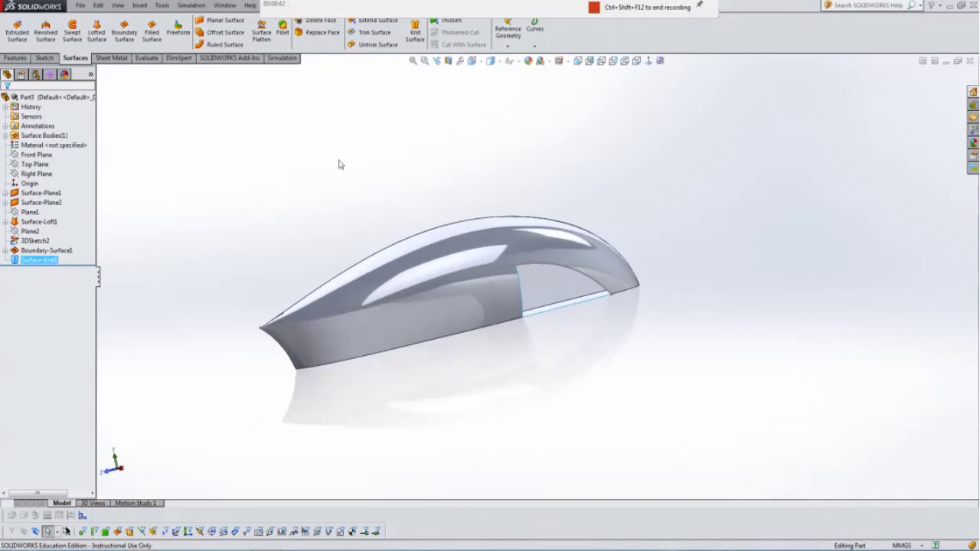
Fill the rear side gap with a Filled Surface bounded by its vertical, top and bottom edges, using Contact.
left_click(152, 33)
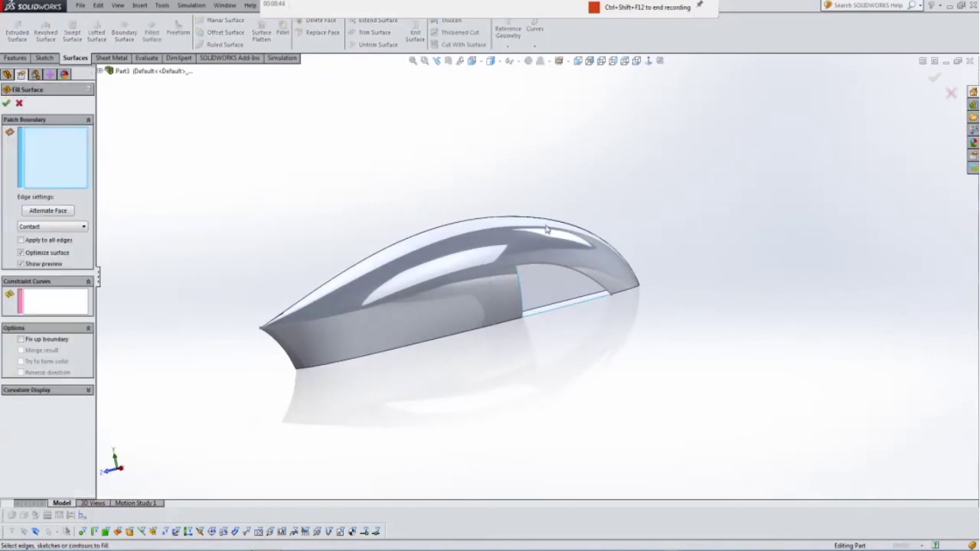
middle_click_drag(584, 224, 589, 255)
scroll(588, 255, "down", 2)
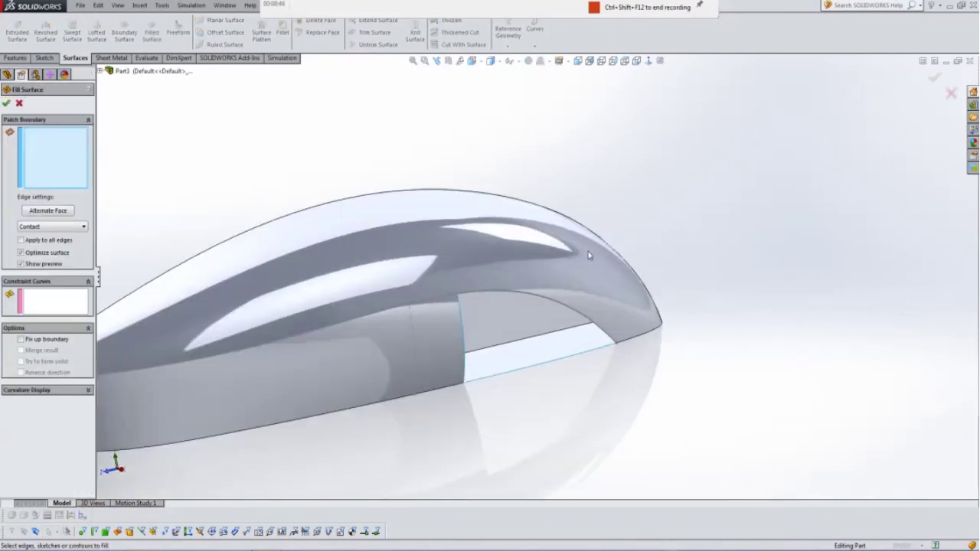
scroll(327, 204, "up", 2)
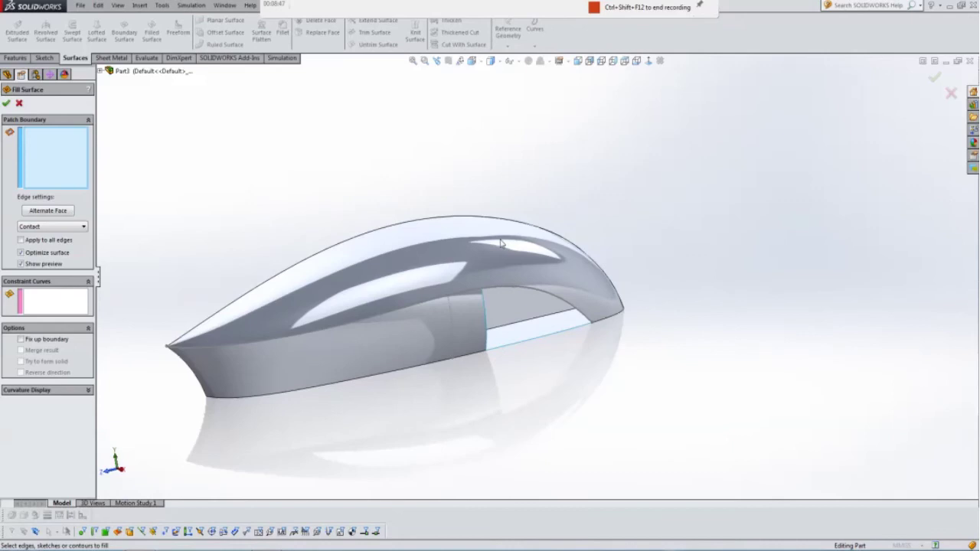
left_click(485, 322)
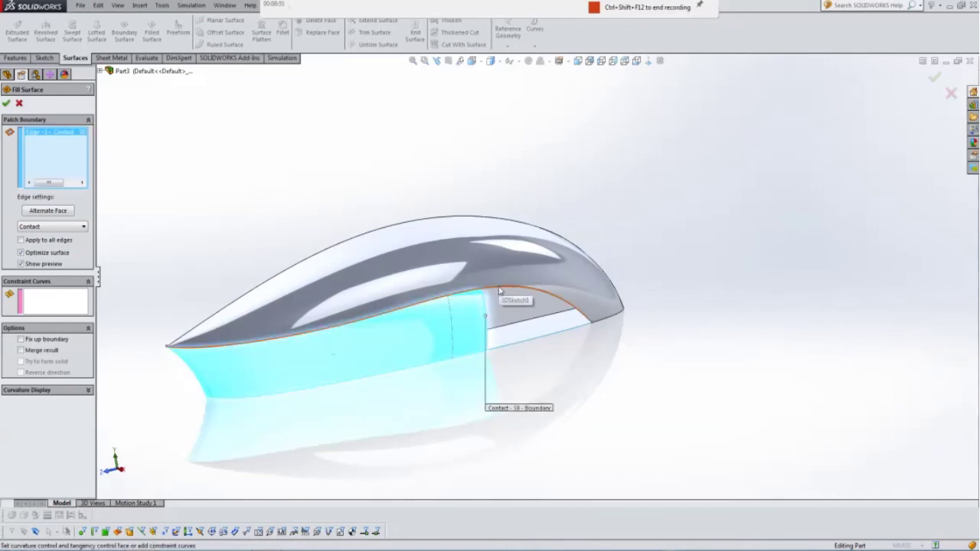
left_click(499, 290)
left_click(535, 336)
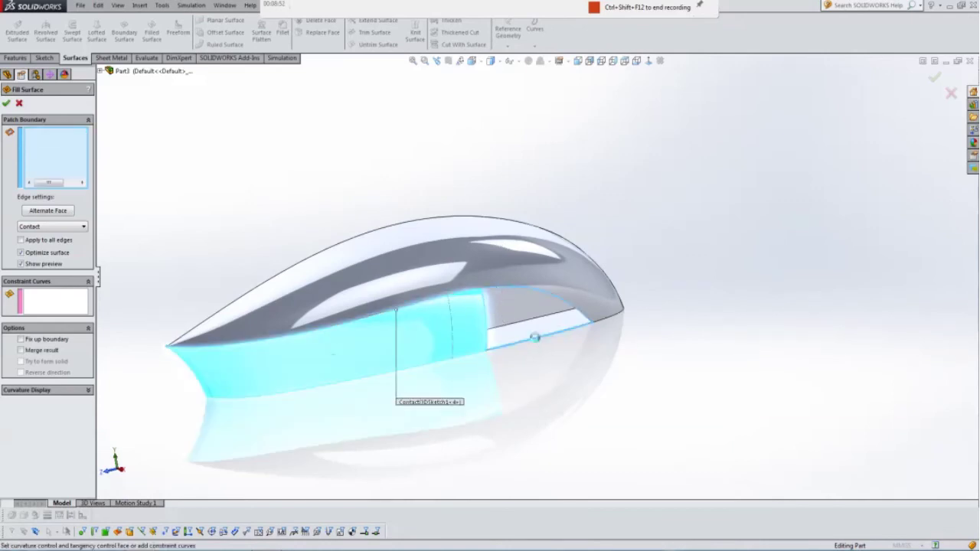
middle_click_drag(436, 186, 435, 166)
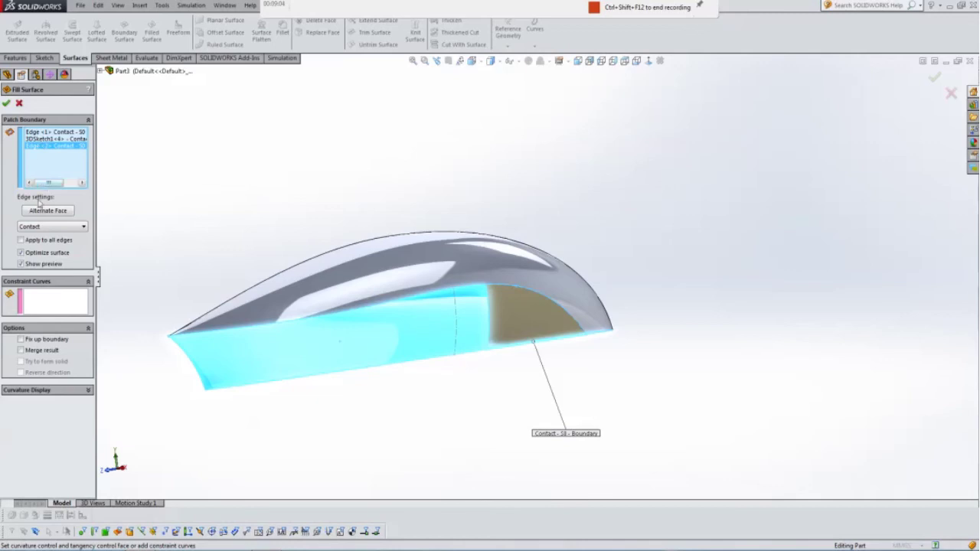
left_click(66, 227)
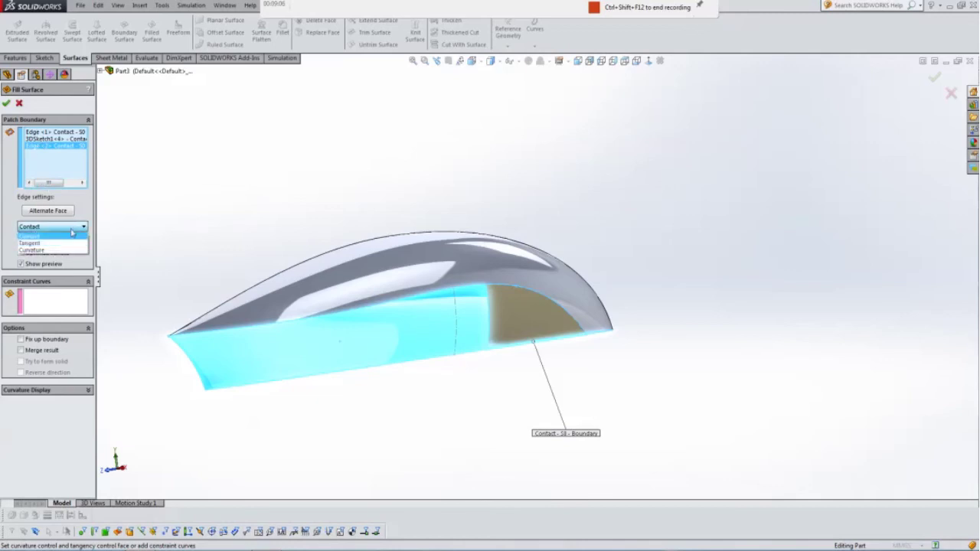
left_click(87, 210)
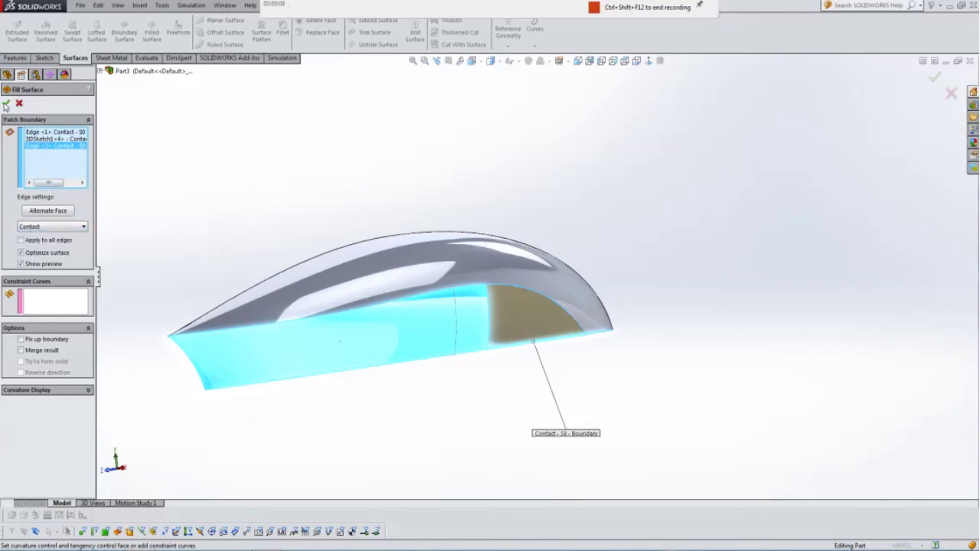
left_click(6, 105)
middle_click_drag(223, 179, 254, 186)
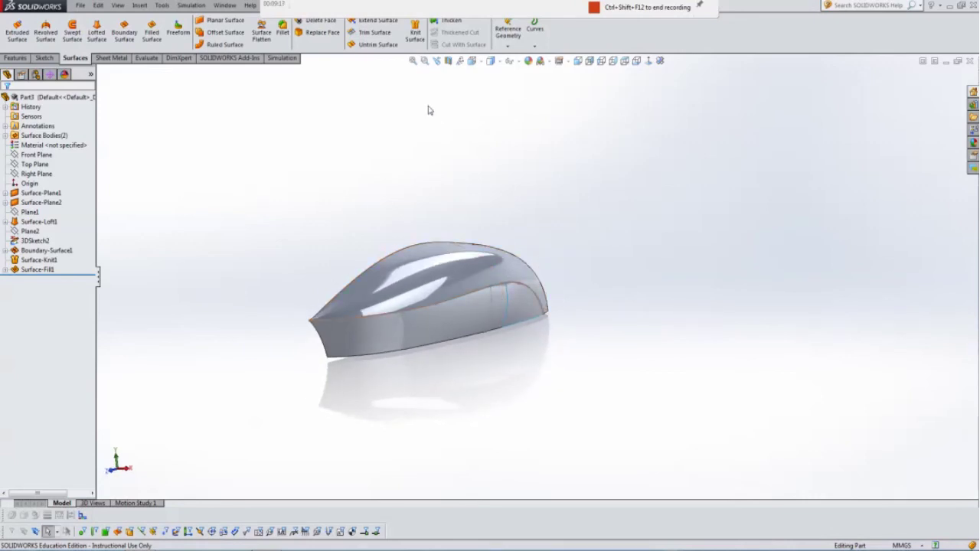
Knit Surface-Knit1 and Surface-Fill1 with Try to form solid enabled into Surface-Knit2.
left_click(417, 38)
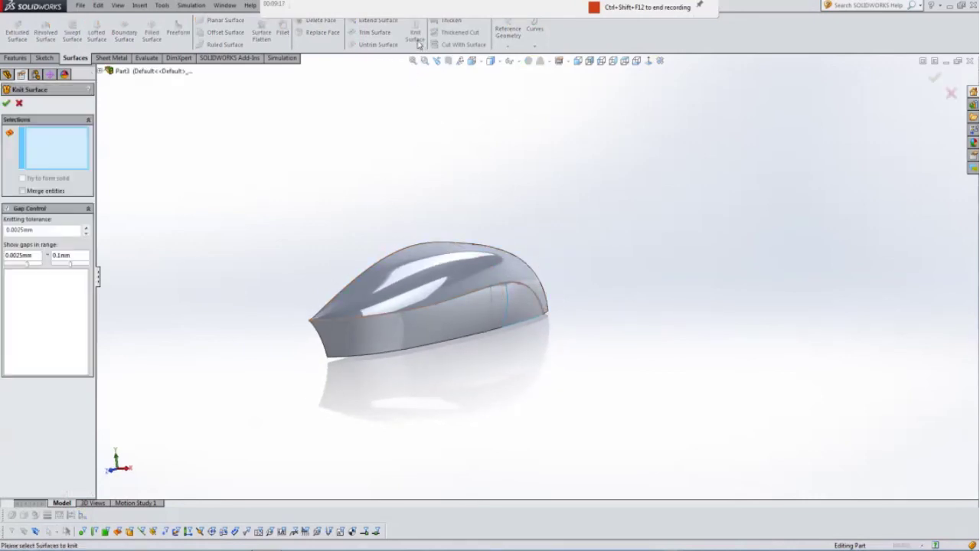
left_click(471, 274)
left_click(522, 305)
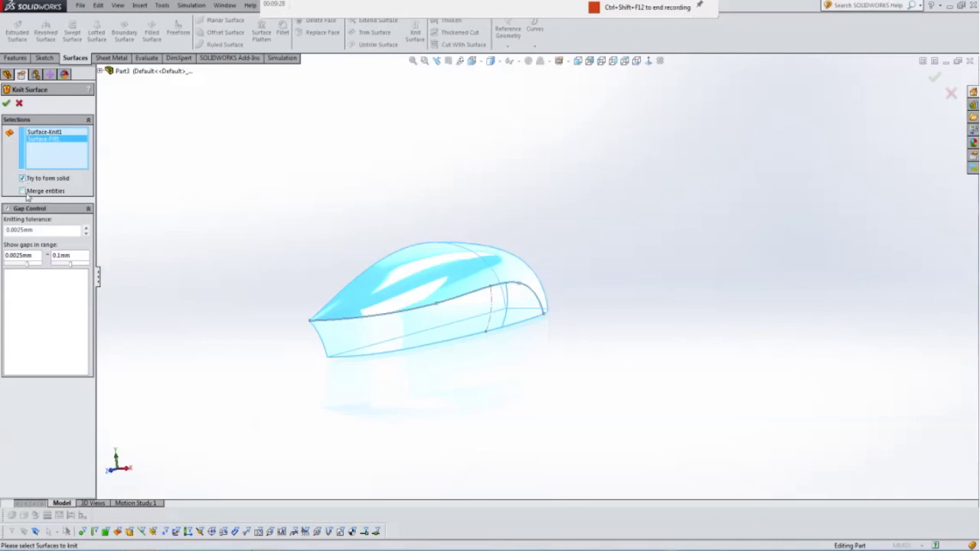
left_click(23, 191)
left_click(22, 178)
left_click(6, 103)
middle_click_drag(214, 219, 263, 214)
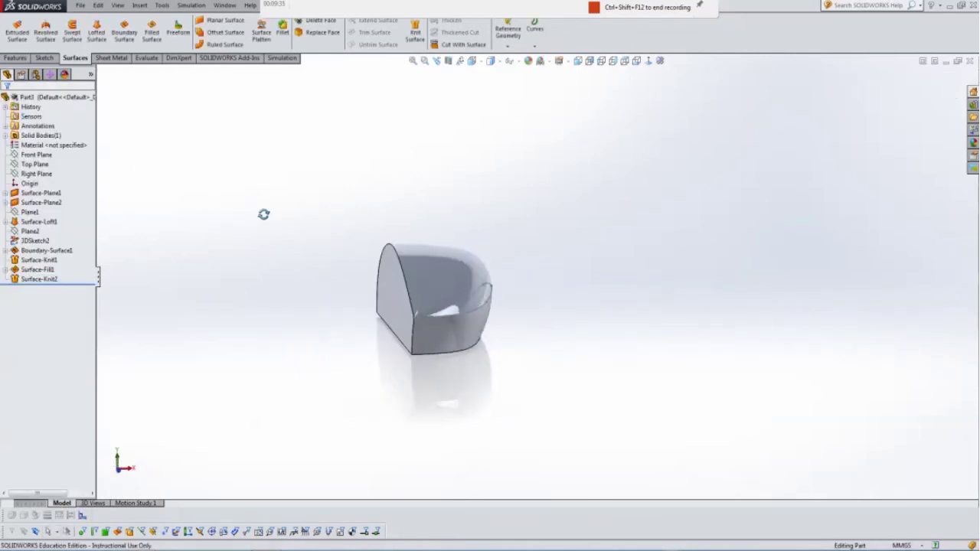
Mirror the Surface-Knit2 body across its flat end face to complete the mouse.
left_click(15, 58)
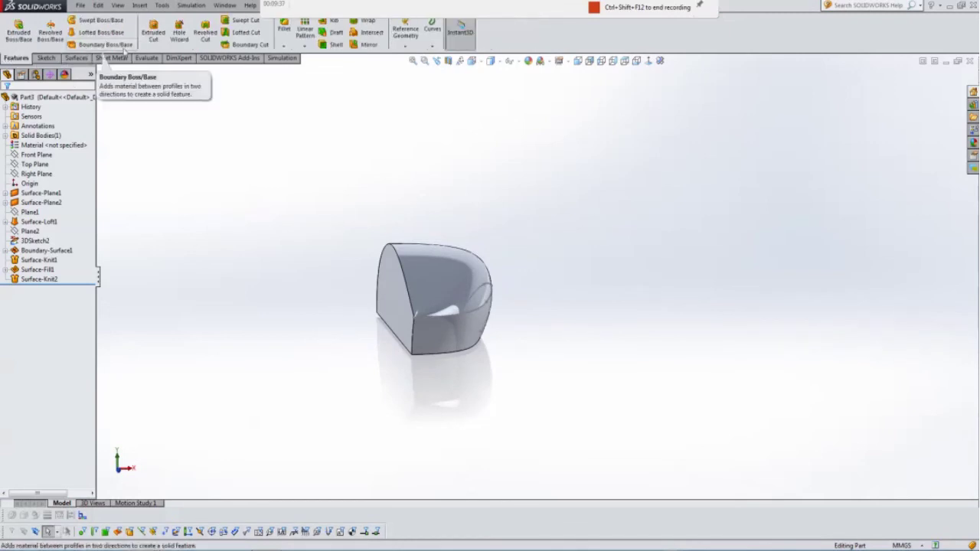
left_click(367, 46)
left_click(393, 284)
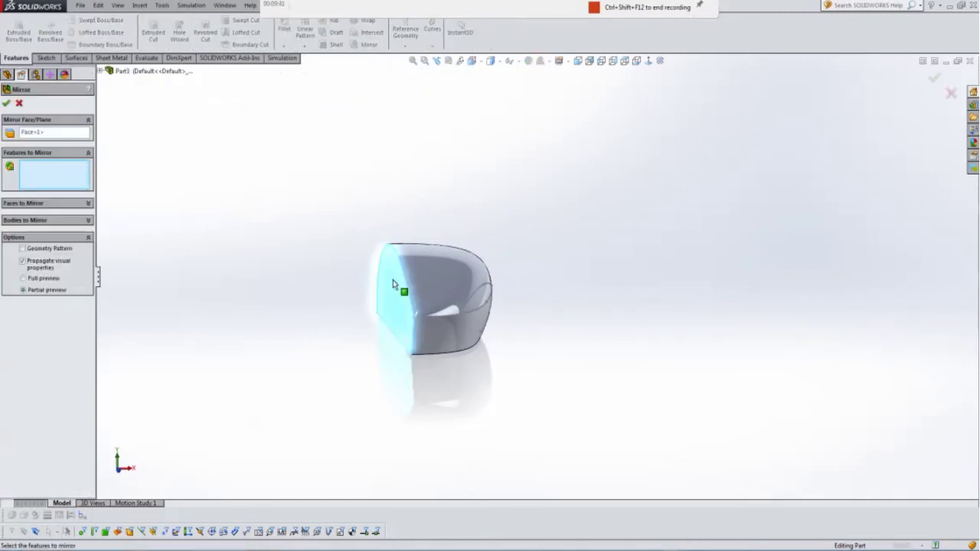
middle_click_drag(277, 215, 256, 230)
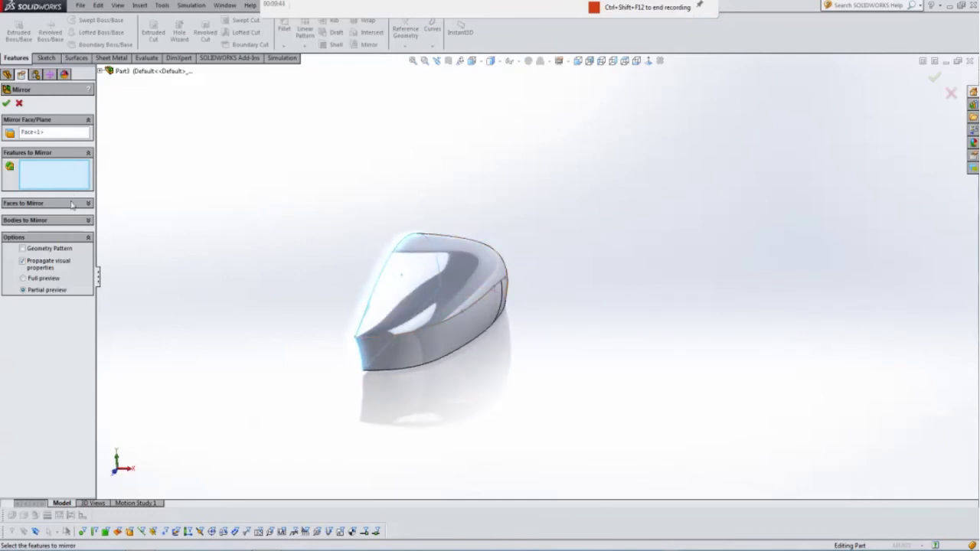
left_click(100, 72)
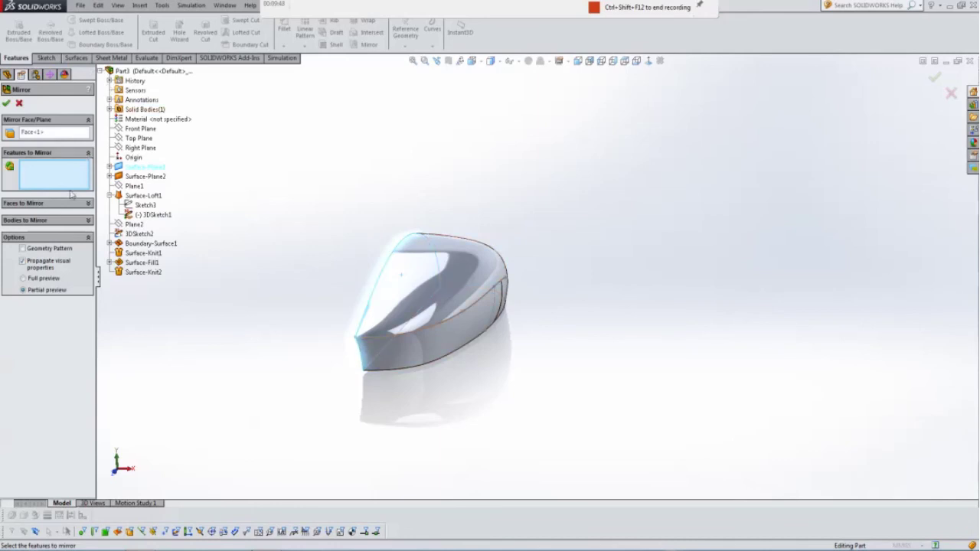
left_click(90, 220)
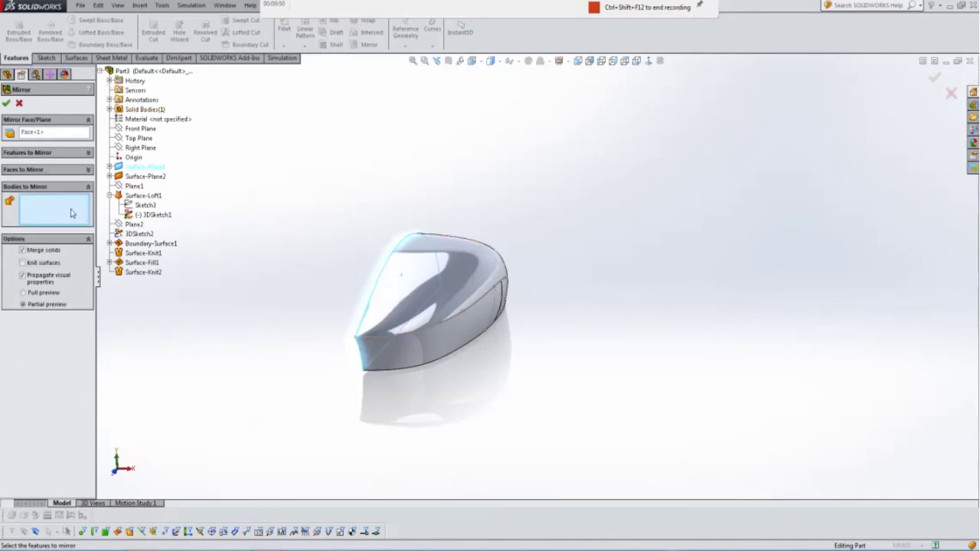
left_click(444, 289)
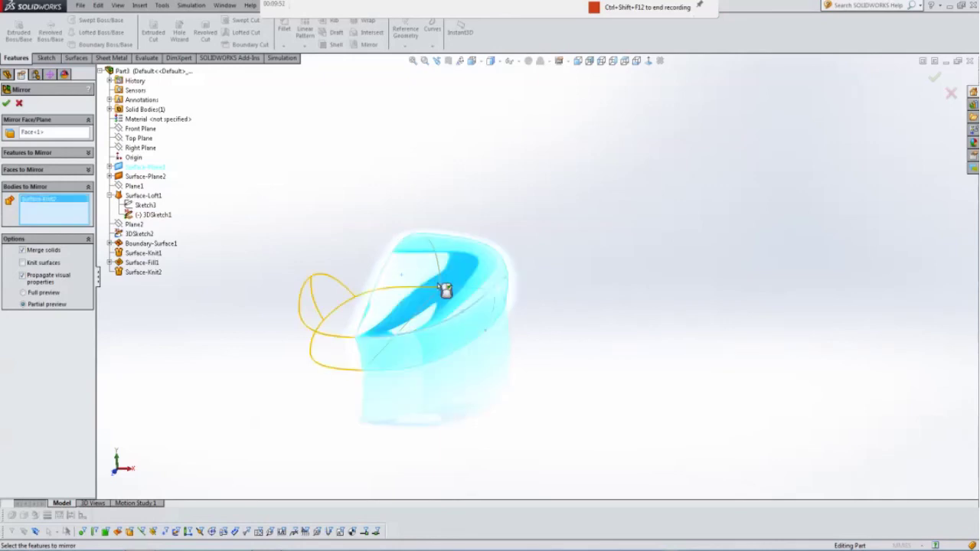
left_click(6, 104)
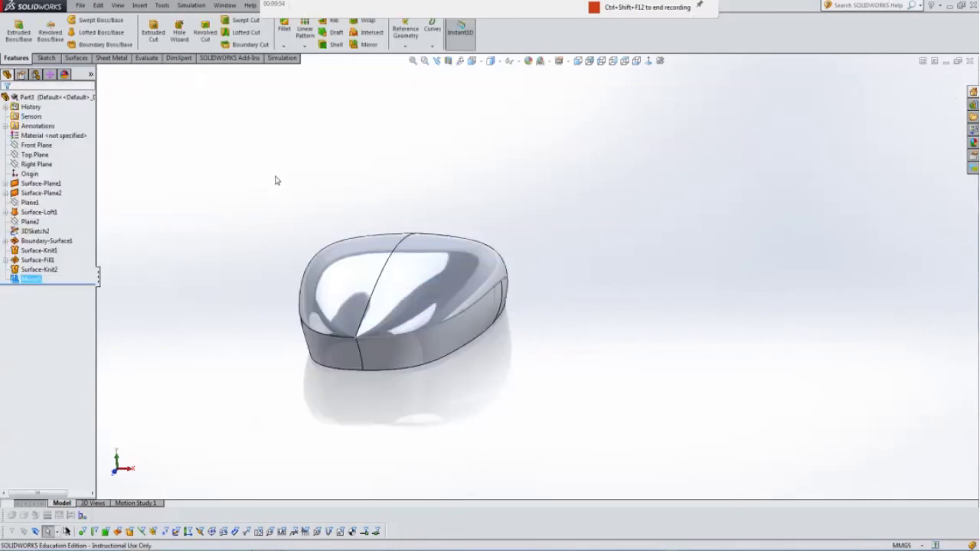
middle_click_drag(227, 191, 644, 148)
Rotate the mouse to a front view and select the tangent chain of side edges, then clear it.
middle_click_drag(566, 181, 613, 181)
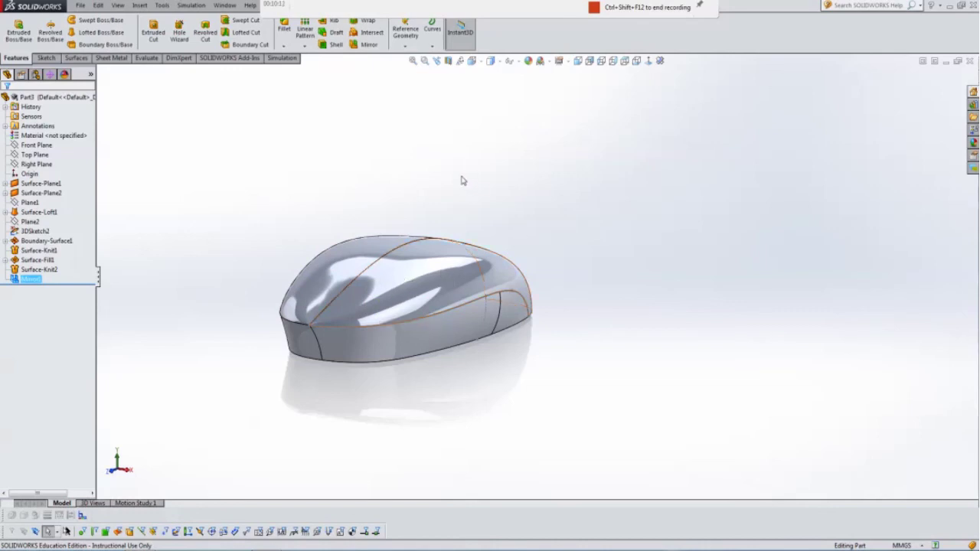
middle_click_drag(457, 182, 457, 182)
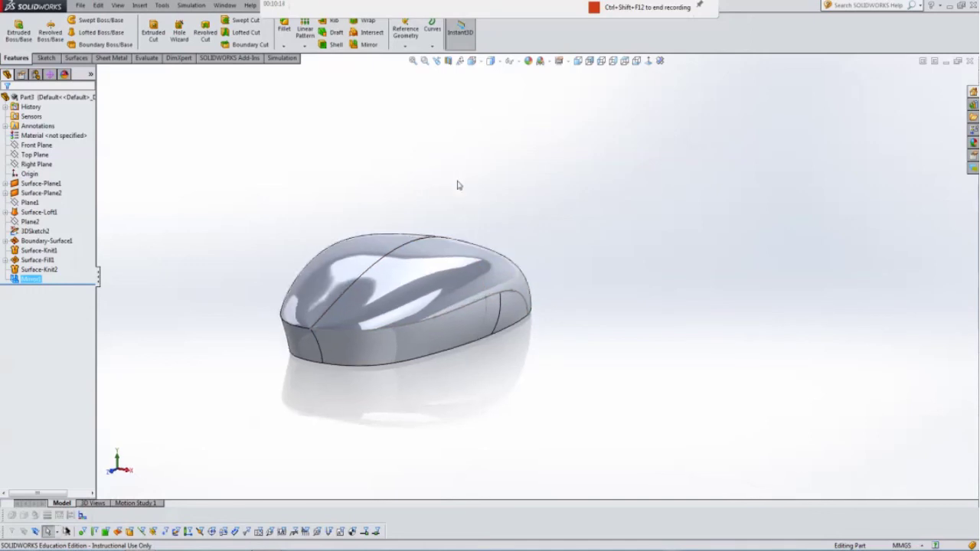
right_click(487, 315)
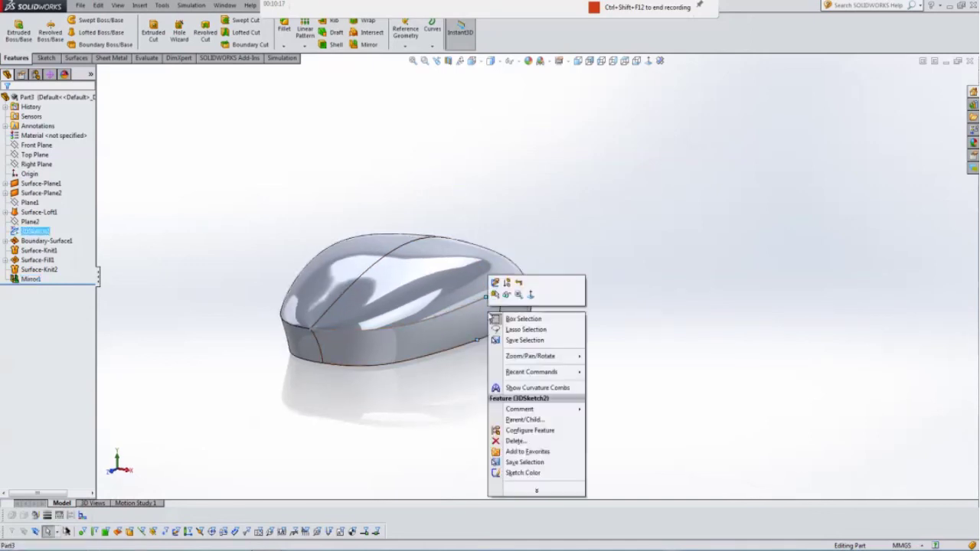
left_click(507, 317)
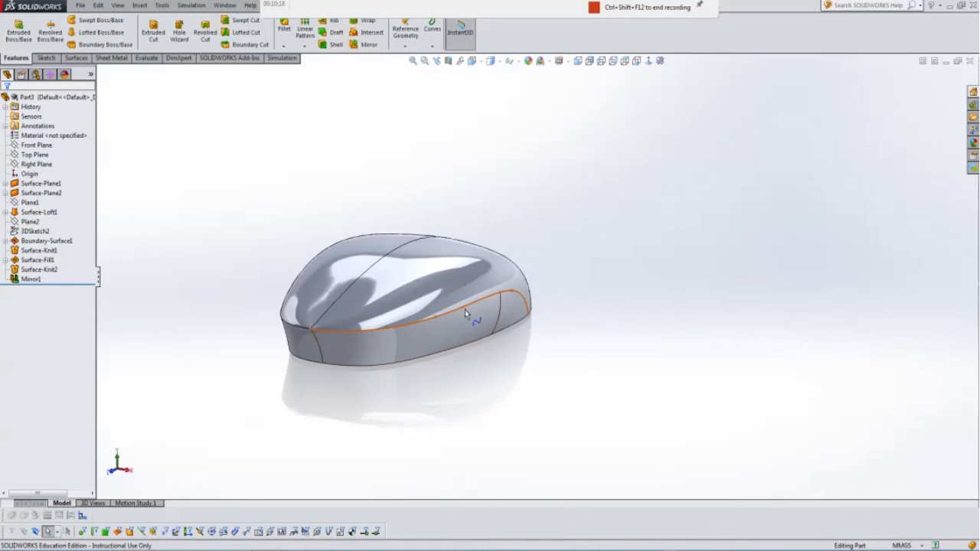
right_click(465, 309)
left_click(479, 181)
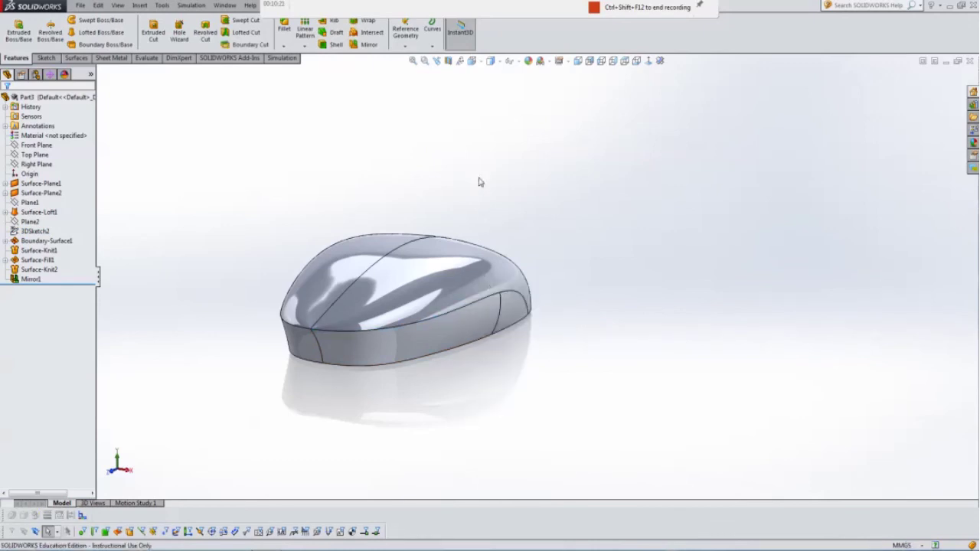
Switch the display style to Shaded without edges and view the mouse's underside.
middle_click_drag(456, 149, 435, 162)
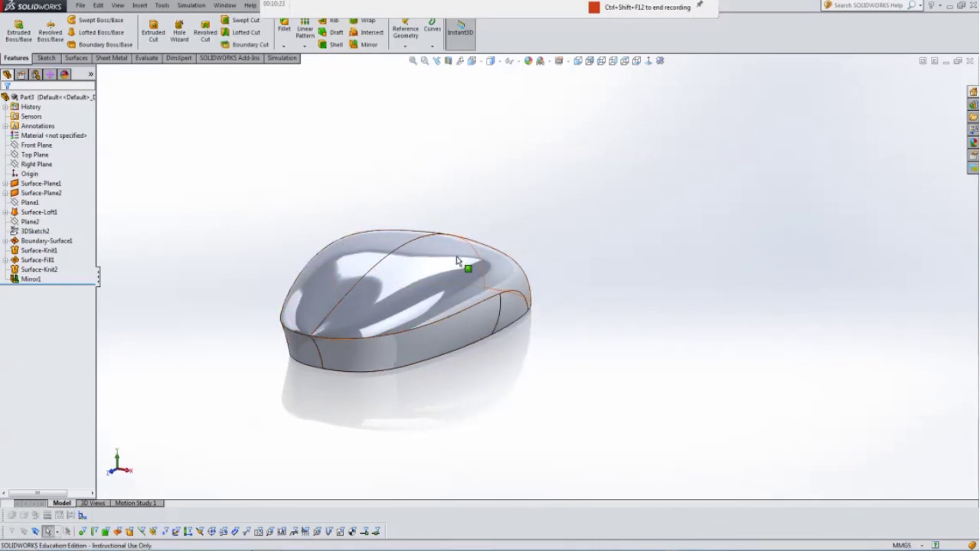
left_click(491, 61)
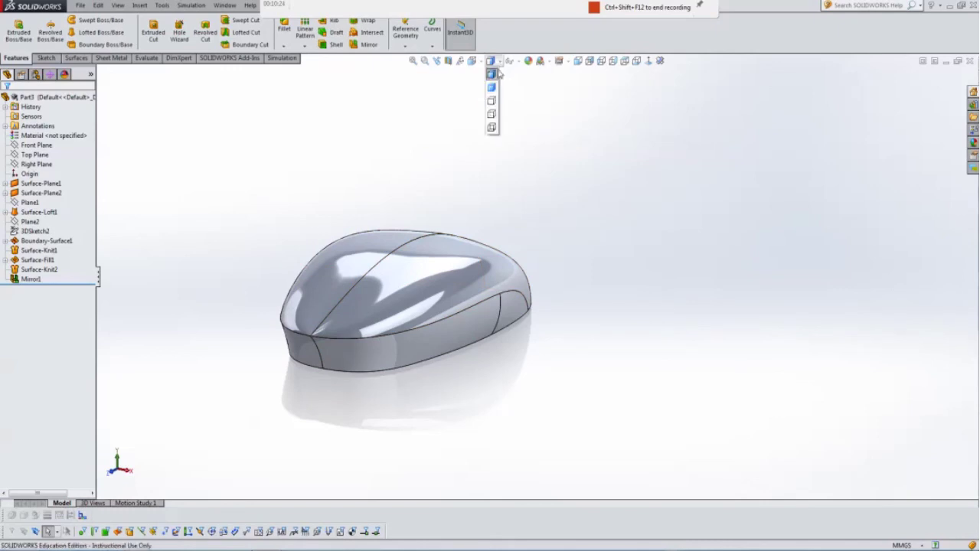
left_click(494, 91)
middle_click_drag(464, 129, 441, 131)
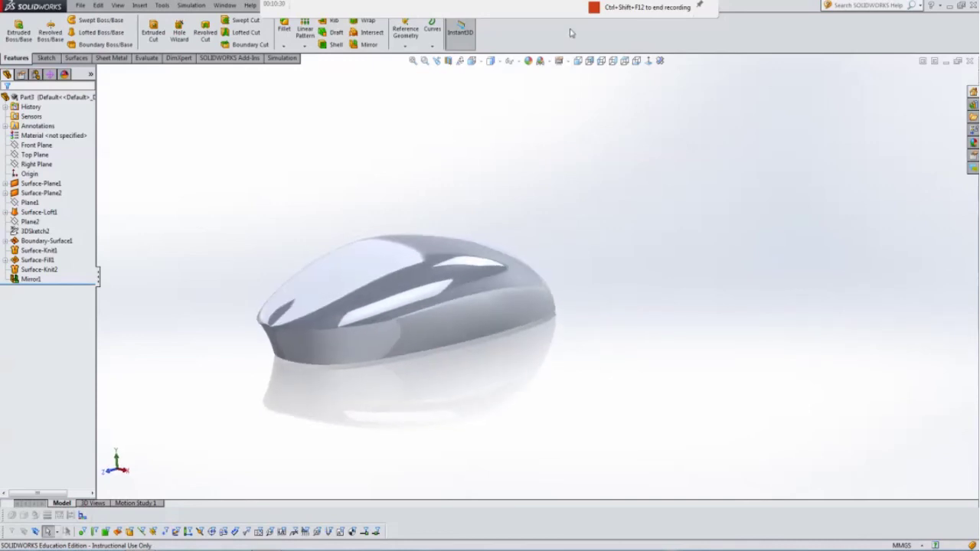